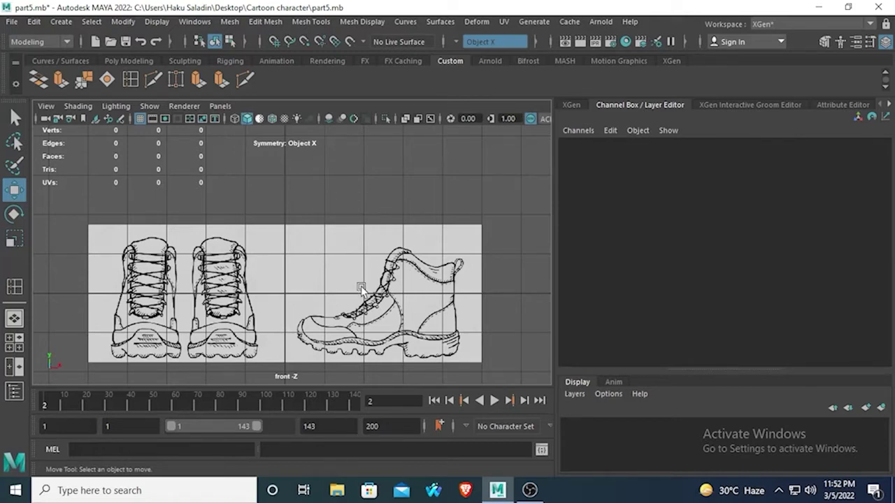
- Examine the boot reference image planes in the front and perspective views
scroll(362, 290, "up", 2)
scroll(362, 290, "down", 5)
scroll(362, 290, "up", 3)
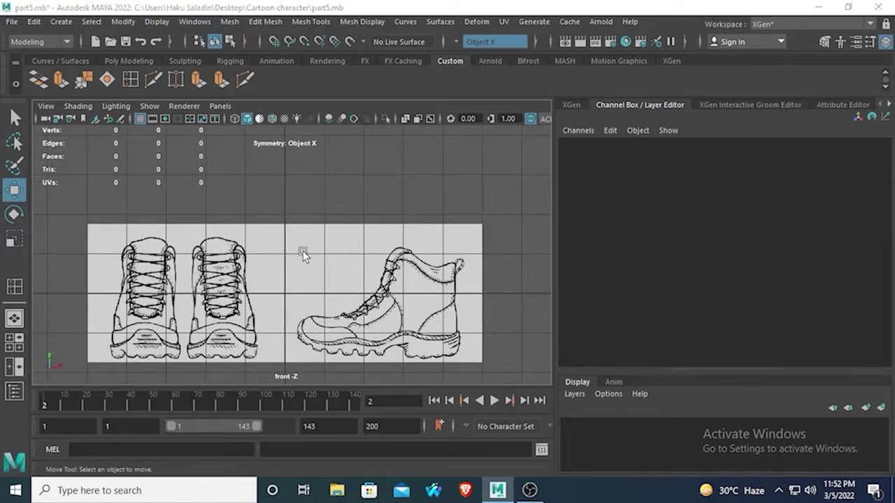
key("space")
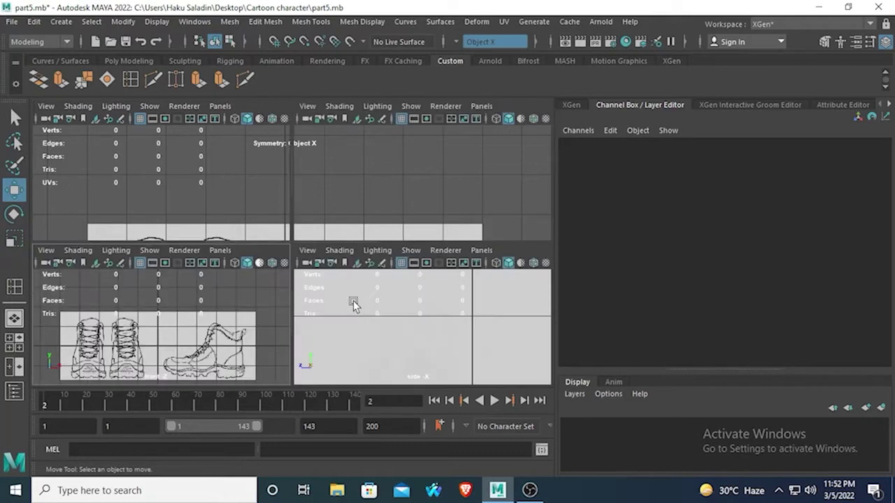
left_click(355, 303)
left_click(422, 198)
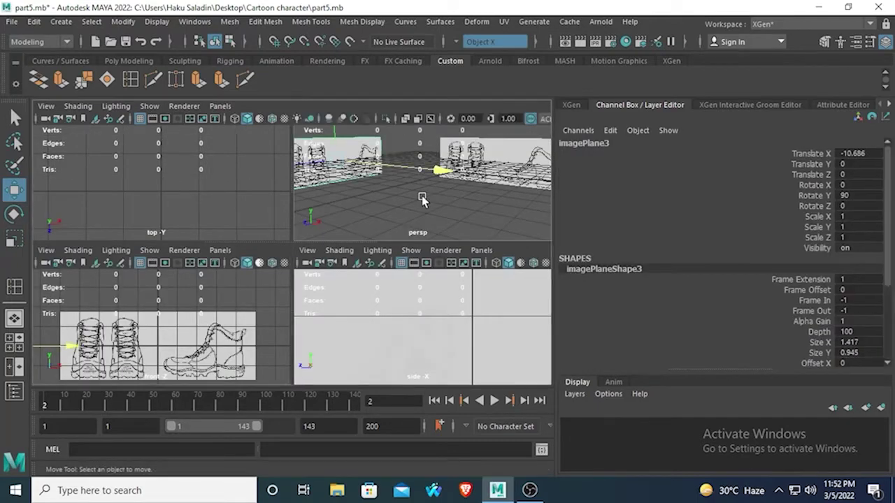
key("space")
mouse_move(360, 249)
left_mouse_down("alt")
mouse_move(333, 268)
mouse_move(274, 266)
mouse_move(270, 252)
mouse_move(361, 250)
left_mouse_up("alt")
scroll(270, 251, "down", 5)
scroll(361, 249, "up", 5)
left_click_drag(281, 258, 300, 273, "alt")
scroll(357, 262, "down", 4)
scroll(247, 275, "up", 4)
left_click_drag(261, 249, 298, 235, "alt")
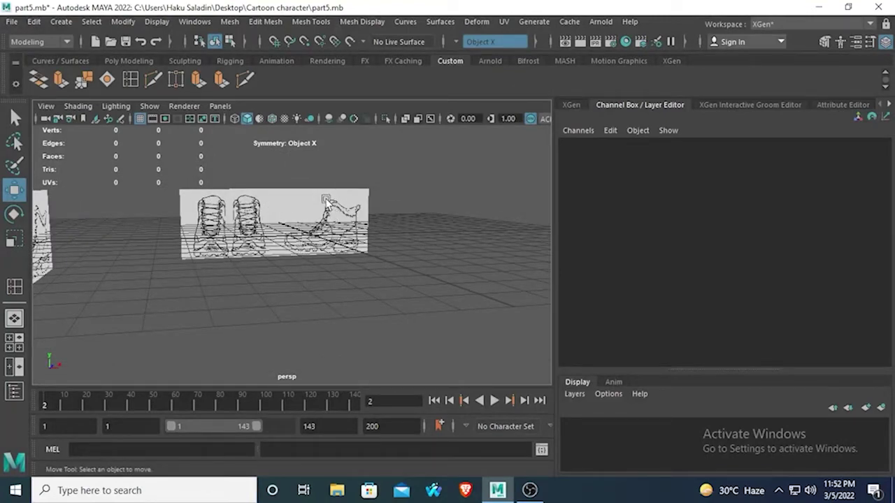
left_click_drag(330, 266, 352, 286, "alt")
left_click_drag(287, 273, 324, 252, "alt")
key("space")
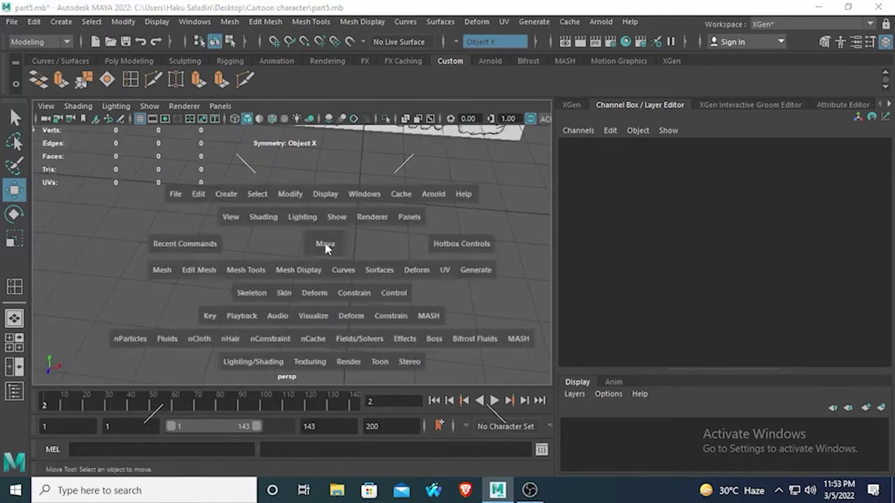
key("space")
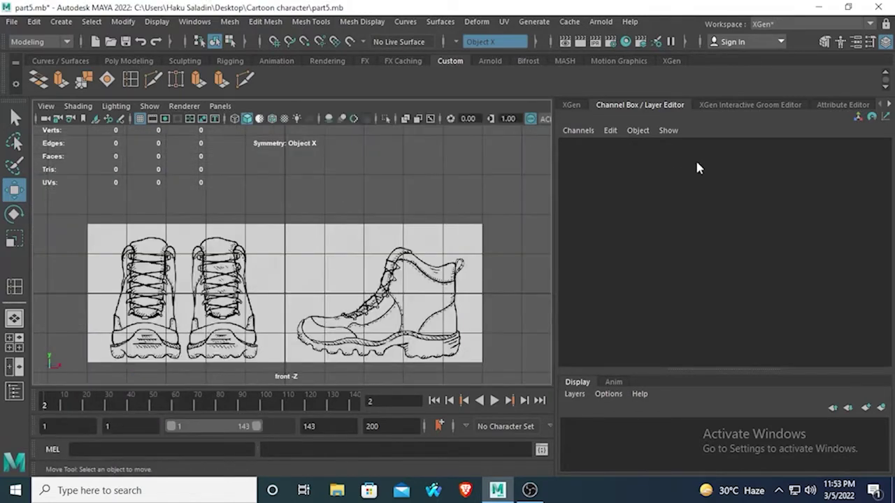
- Create a polygon cube and lower it in the side view to Translate Y about -0.963, beside the boot's sole
key("space")
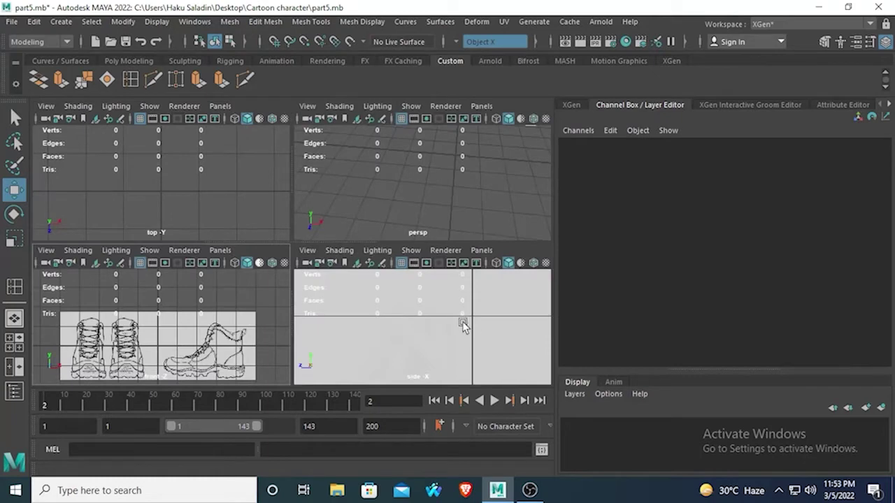
key("space")
scroll(392, 290, "down", 9)
scroll(355, 285, "up", 5)
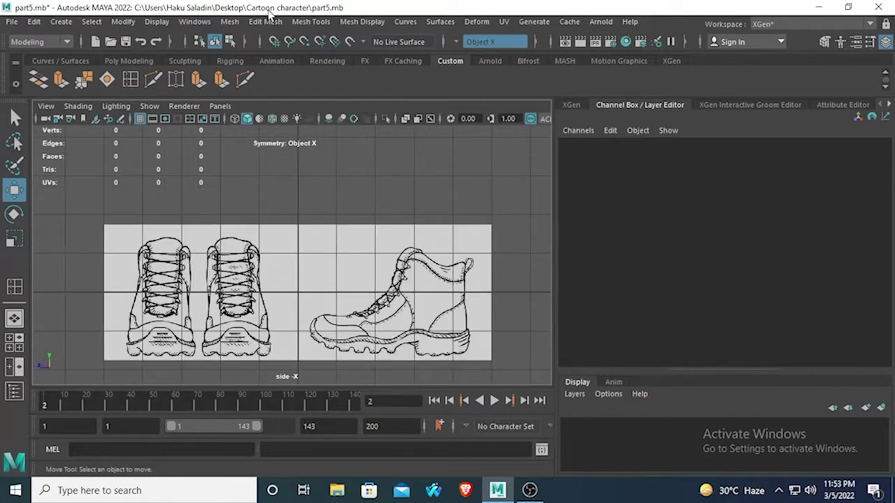
left_click(128, 60)
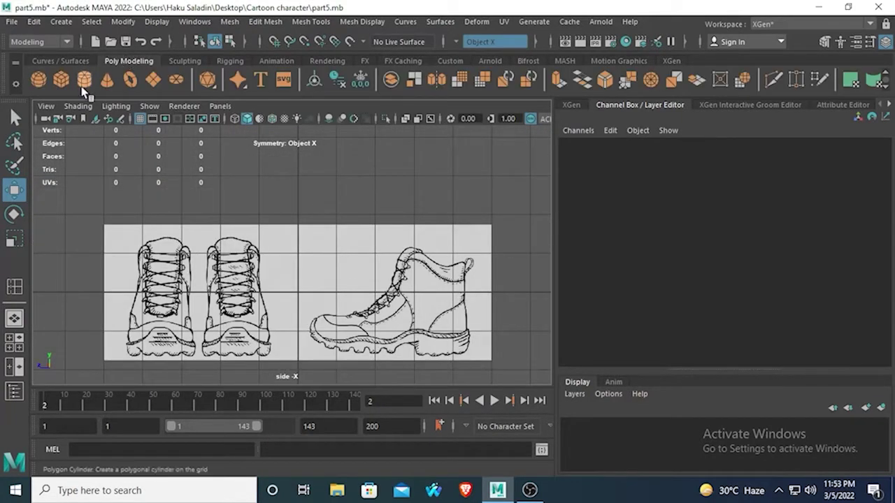
left_click(63, 82)
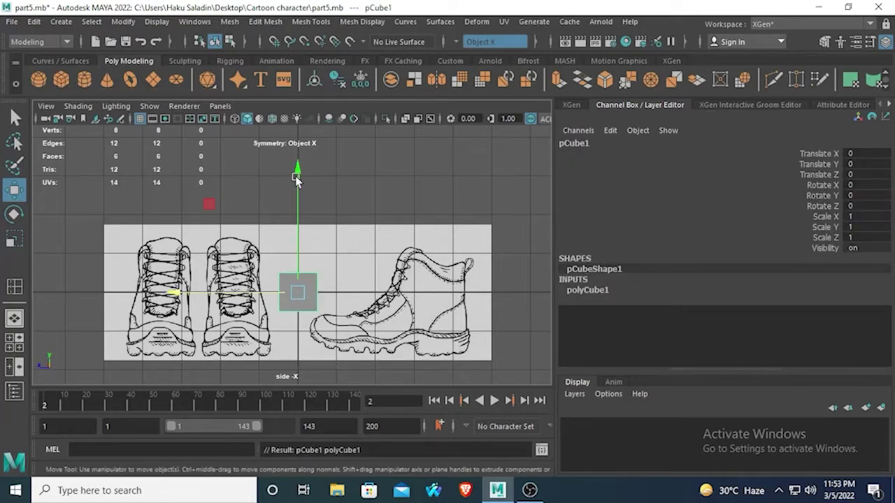
left_click_drag(298, 171, 286, 220)
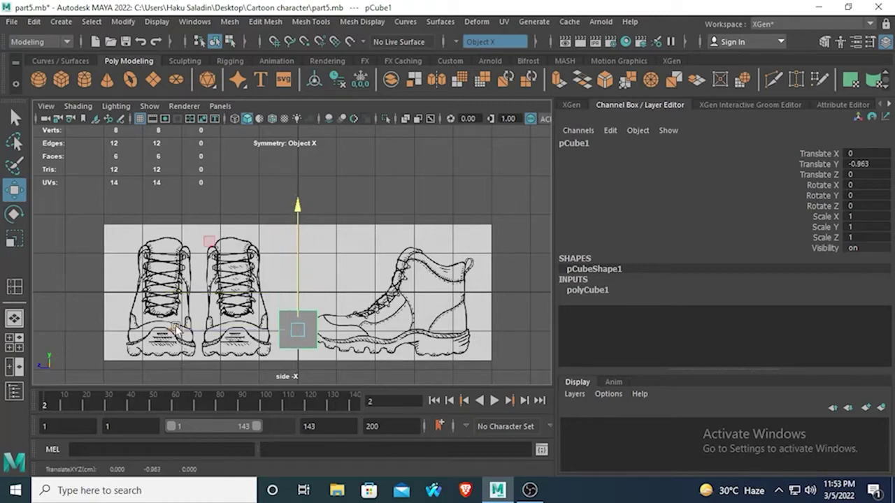
- Set the cube's width, height and depth subdivisions to 4
left_click(590, 292)
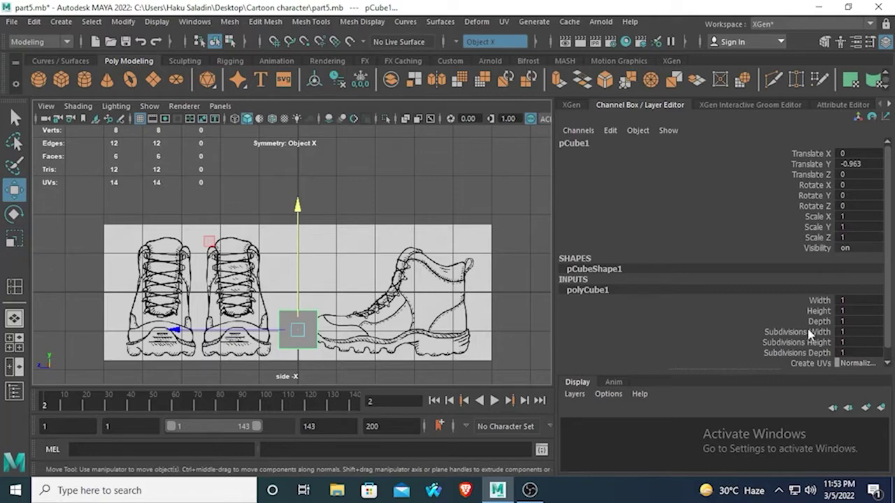
left_click_drag(799, 333, 799, 353)
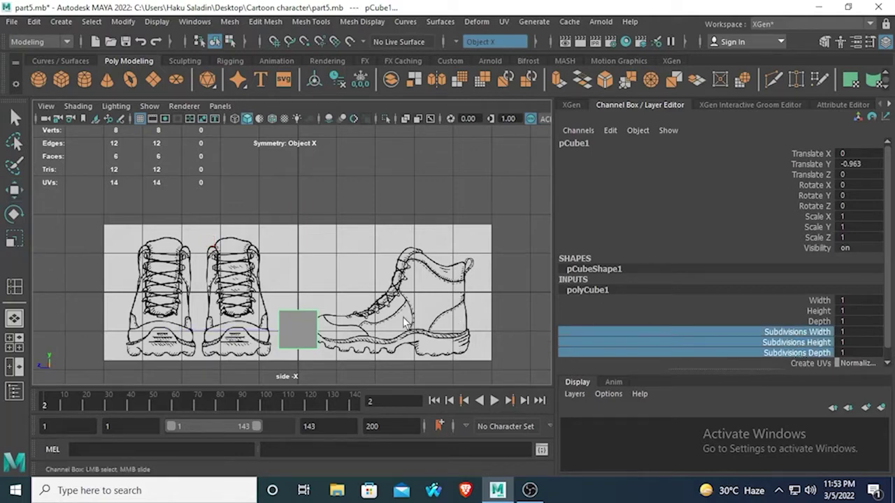
middle_click_drag(388, 323, 403, 309)
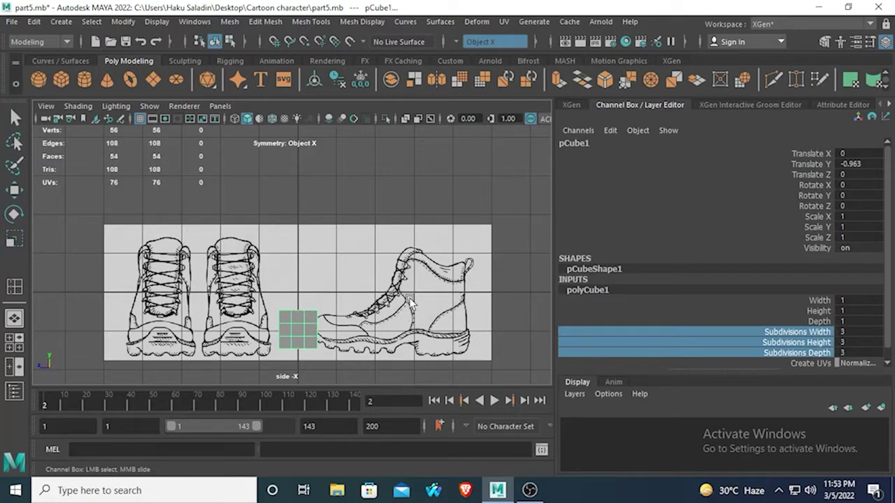
middle_click_drag(419, 305, 442, 305)
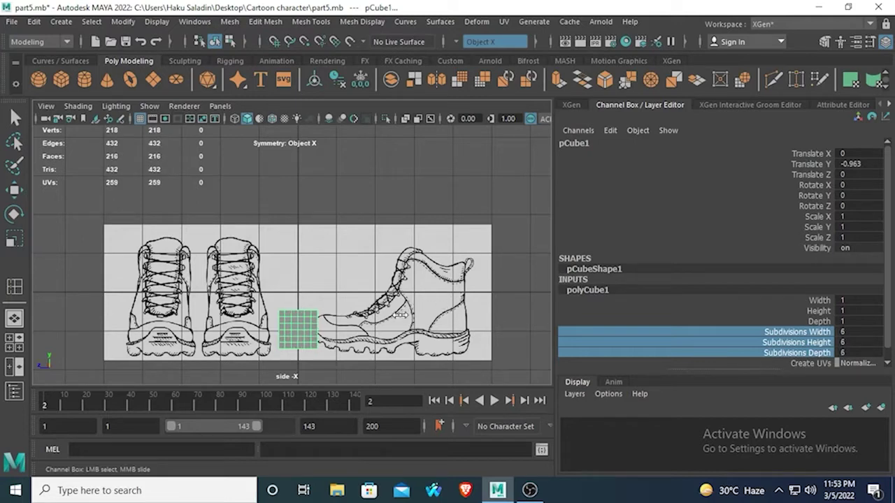
mouse_move(400, 315)
middle_mouse_down()
mouse_move(377, 312)
mouse_move(388, 310)
middle_mouse_up()
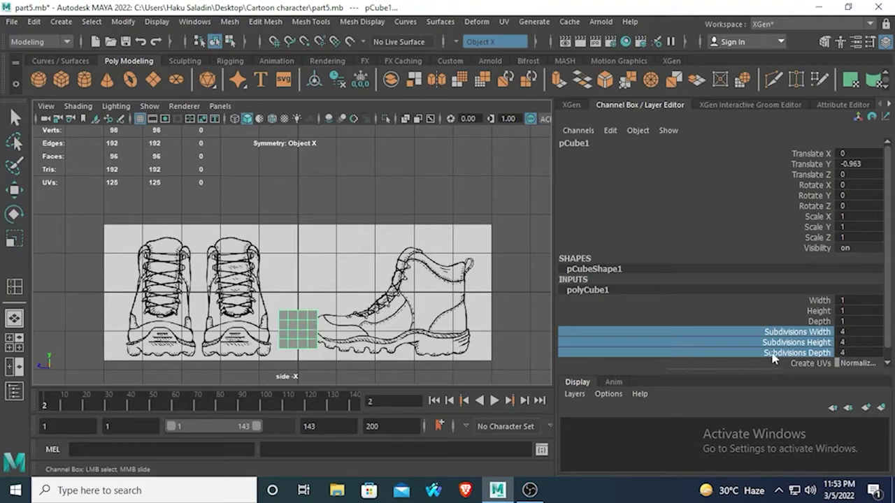
- Move the cube along Z onto the side-profile boot drawing, to Translate Z about -2.966
key("space")
key("space")
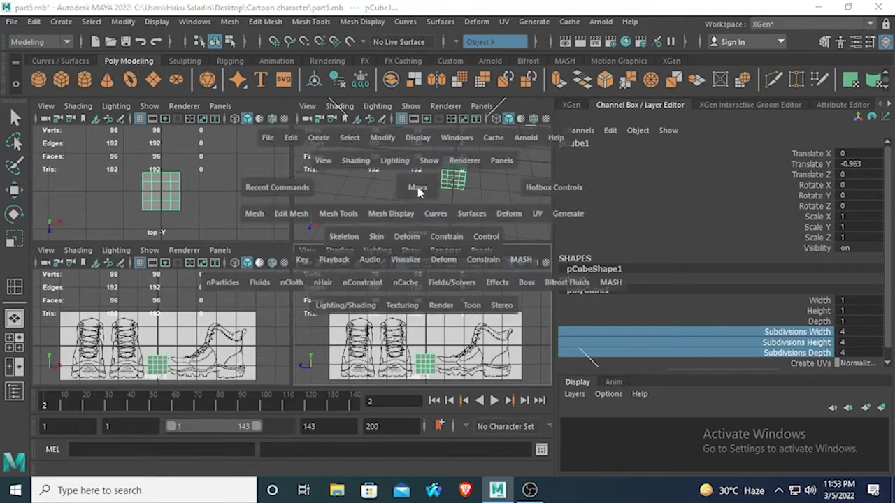
scroll(360, 231, "down", 4)
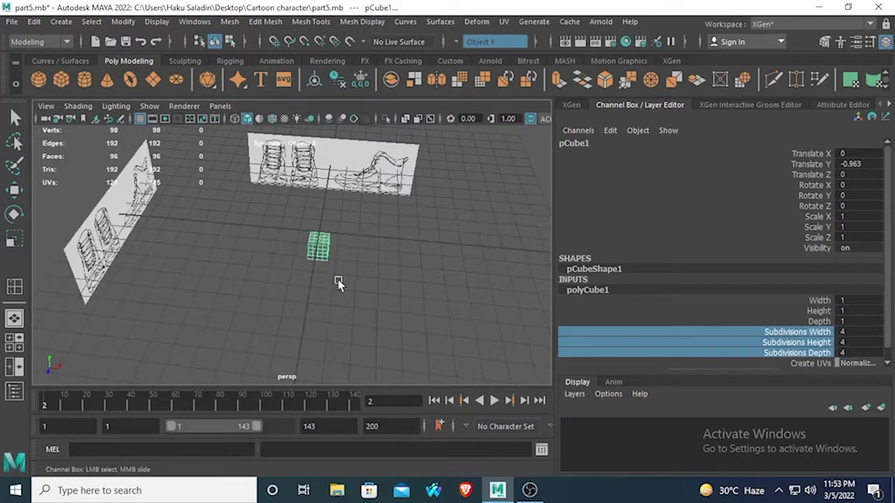
left_click_drag(339, 284, 385, 289, "alt")
scroll(334, 283, "up", 2)
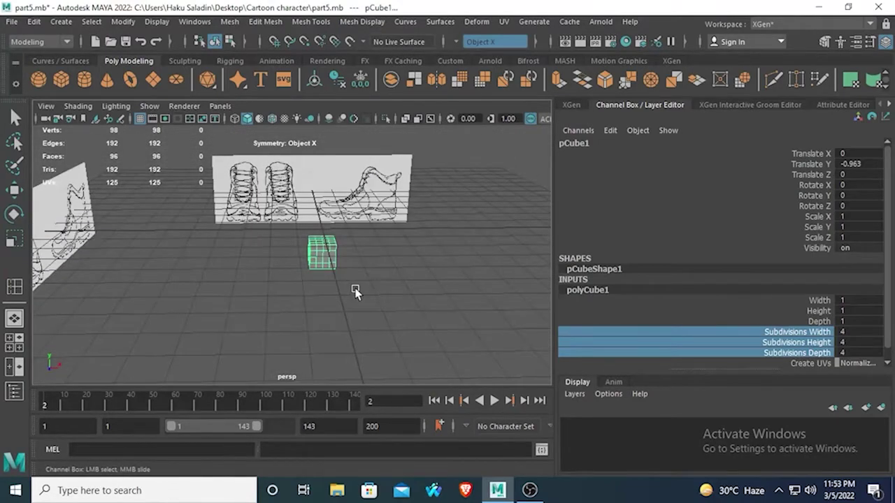
key("space")
key("space")
scroll(348, 273, "up", 2)
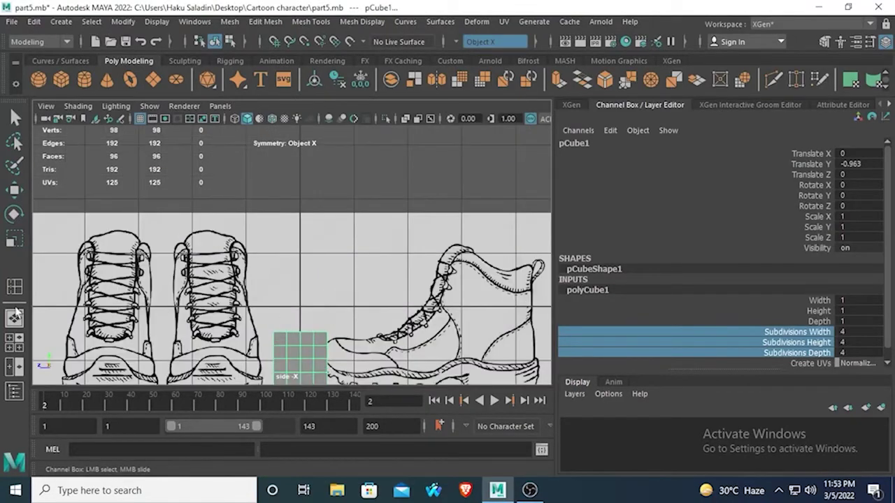
left_click(14, 190)
middle_click_drag(288, 293, 187, 107, "alt")
middle_click_drag(117, 255, 211, 348, "alt")
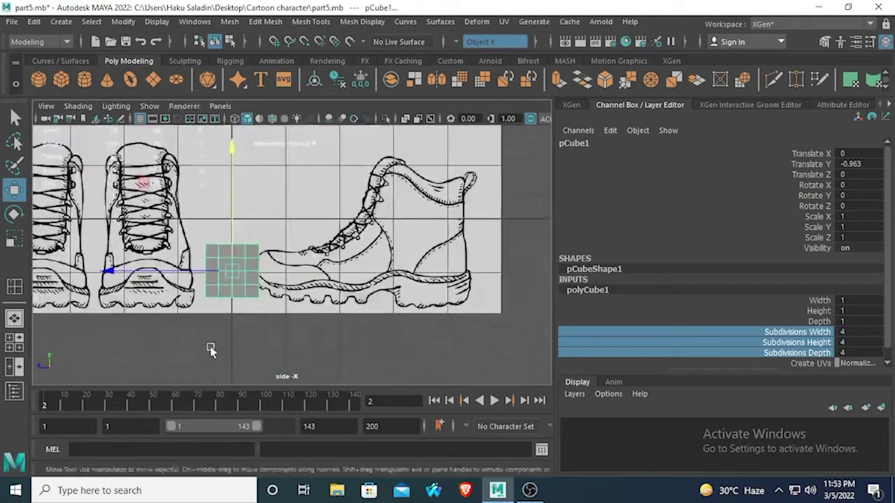
left_click_drag(102, 272, 262, 274)
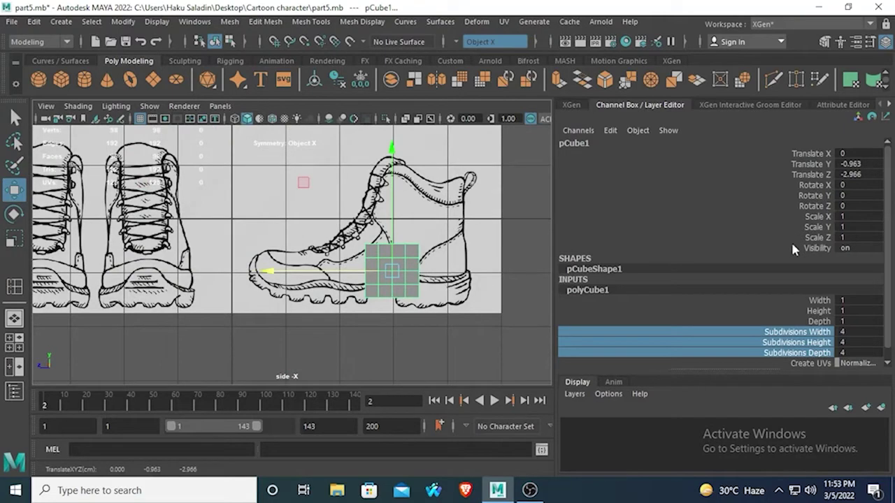
key("space")
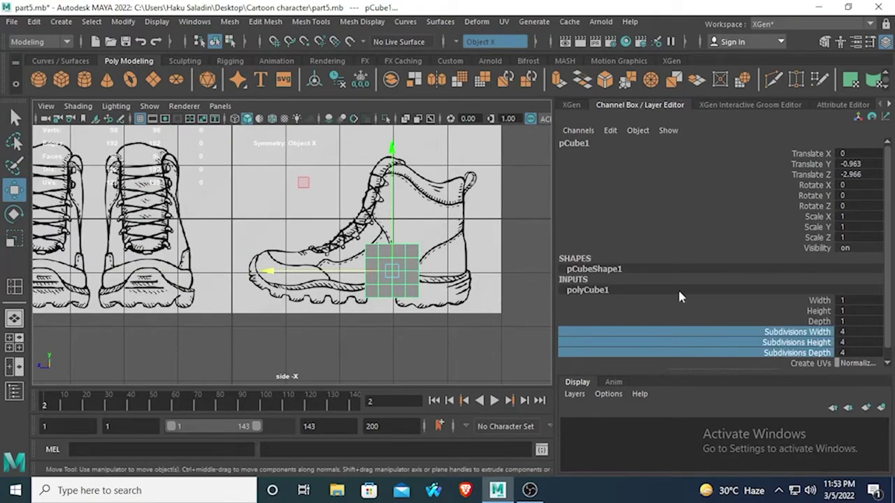
scroll(451, 206, "down", 3)
scroll(451, 233, "up", 2)
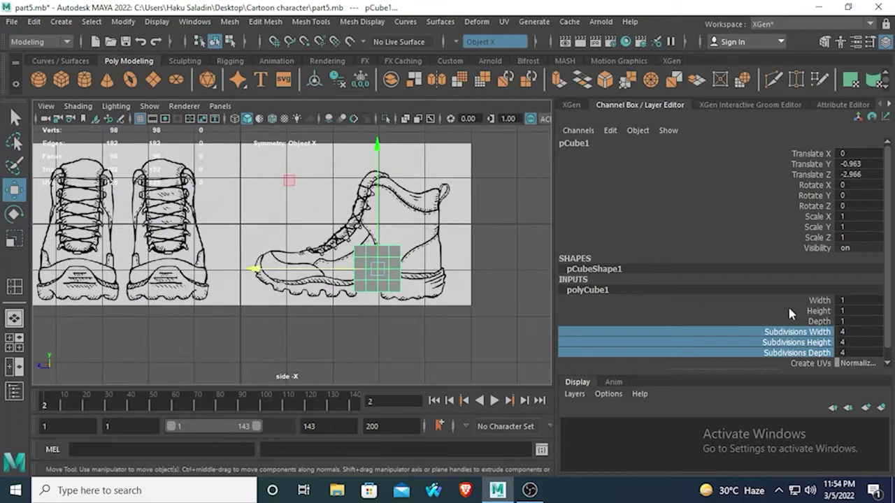
left_click_drag(789, 294, 802, 314)
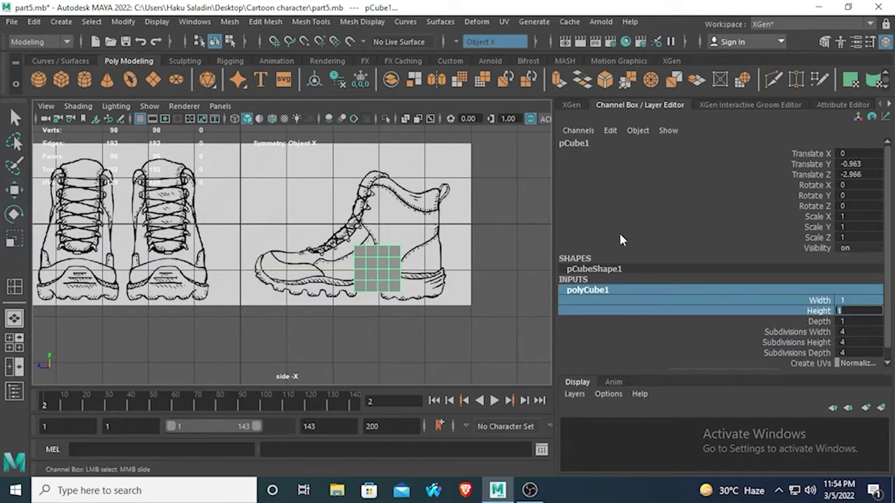
left_click(572, 198)
mouse_move(813, 301)
left_mouse_down()
mouse_move(810, 321)
mouse_move(802, 309)
left_mouse_up()
left_click(803, 310)
middle_click_drag(496, 305, 502, 305)
key("ctrl+z")
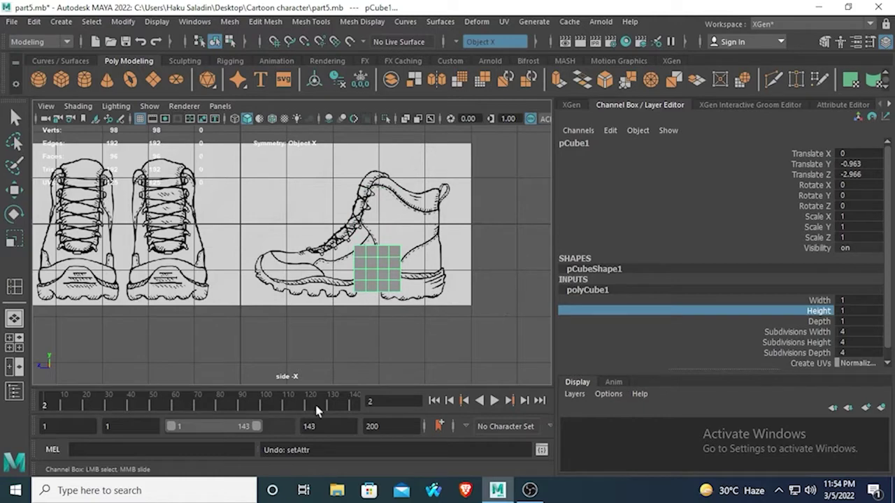
- Stretch the cube's depth to 4.5 and shift it toward the boot's toe, to Translate Z about -2.313
left_click(823, 299)
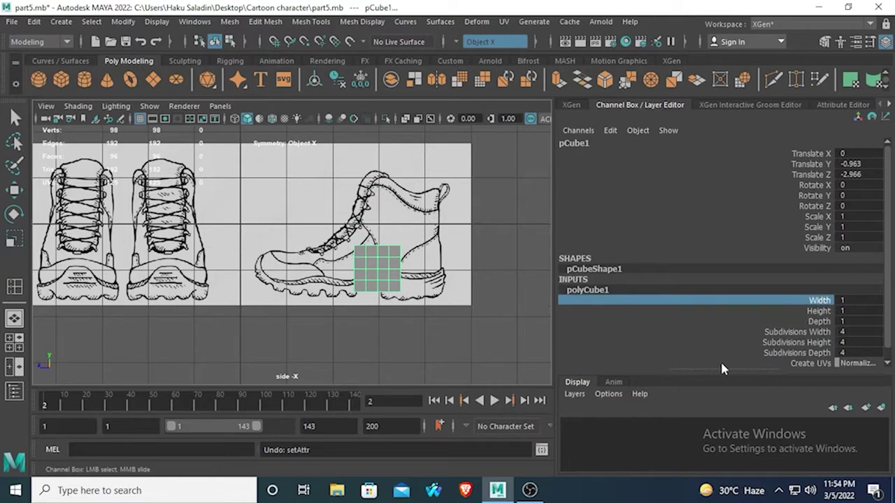
left_click(819, 322)
middle_click_drag(520, 307, 536, 306)
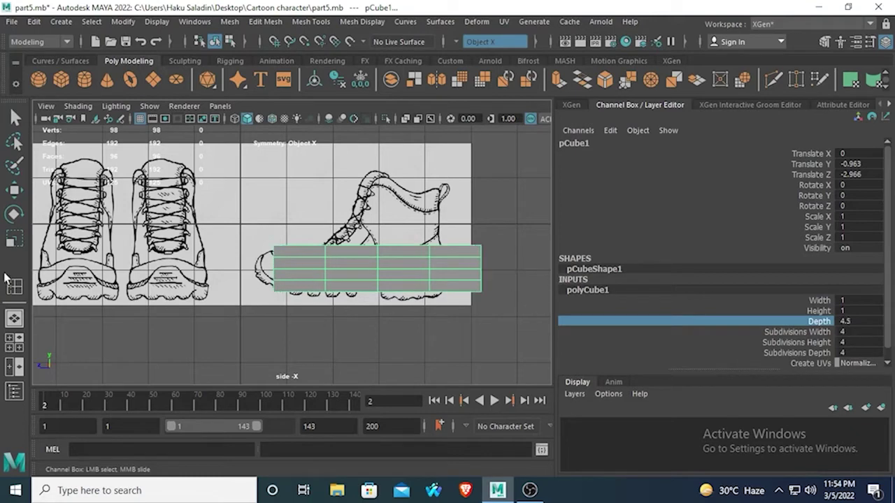
left_click(16, 190)
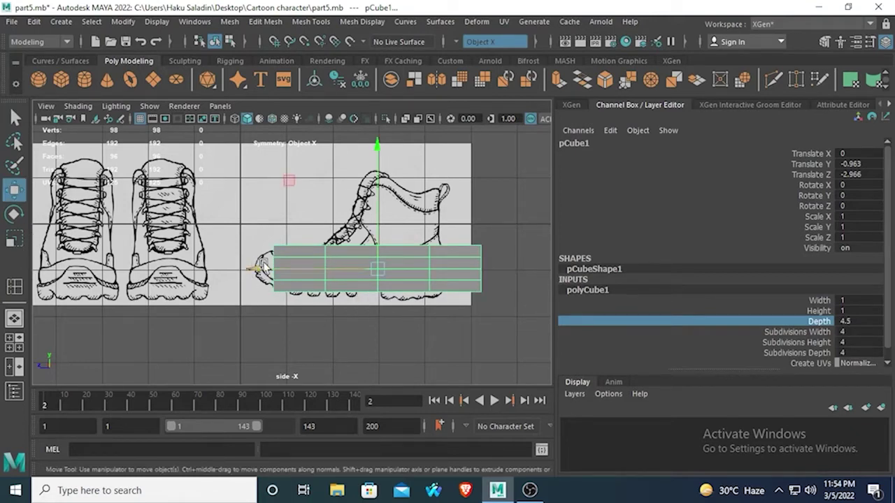
left_click_drag(260, 269, 233, 268)
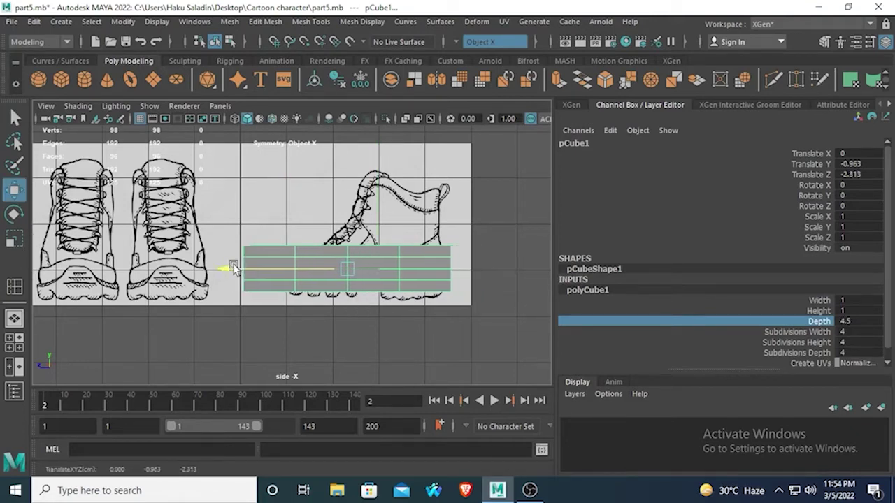
- Display the side view in wireframe and set the cube's depth to 4 to match the boot's length
left_click(250, 121)
scroll(337, 283, "up", 2)
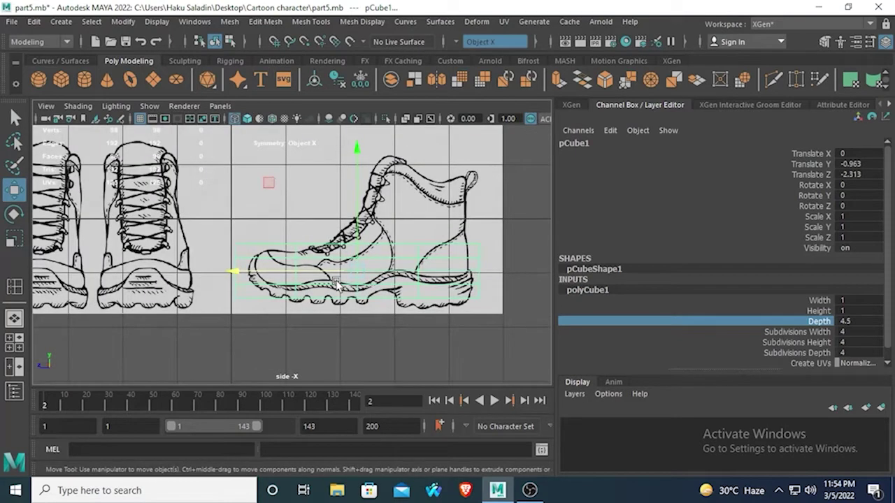
double_click(862, 322)
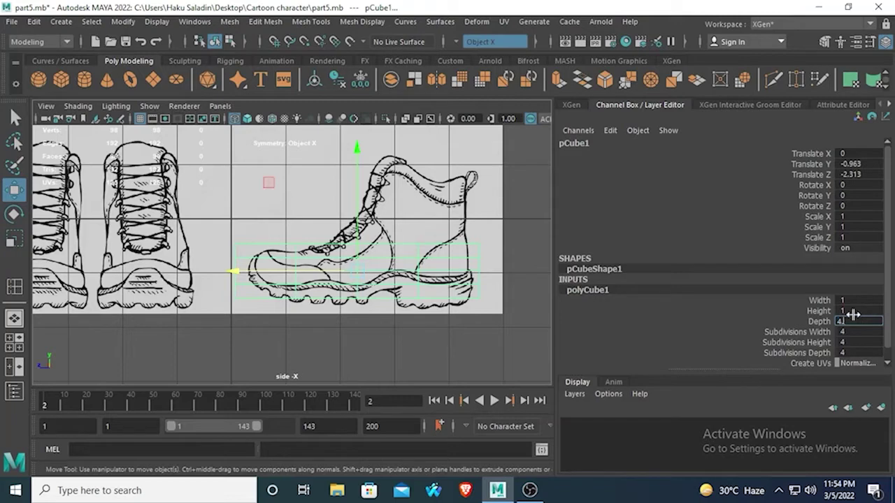
key("Return")
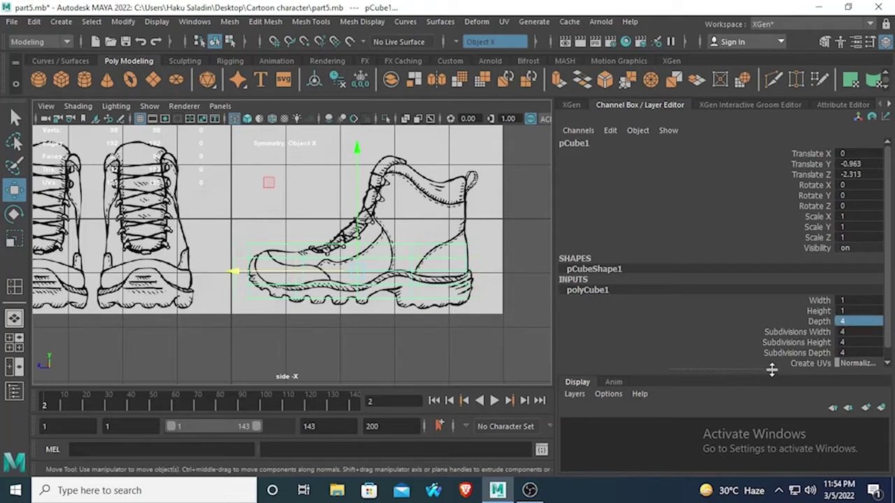
key("space")
key("space")
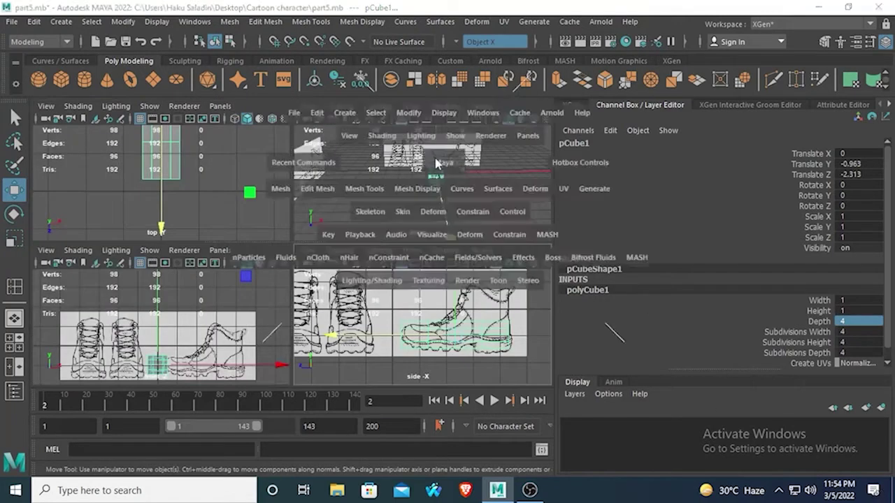
mouse_move(372, 233)
left_mouse_down("alt")
mouse_move(354, 254)
mouse_move(387, 226)
mouse_move(225, 267)
mouse_move(322, 235)
mouse_move(365, 232)
left_mouse_up("alt")
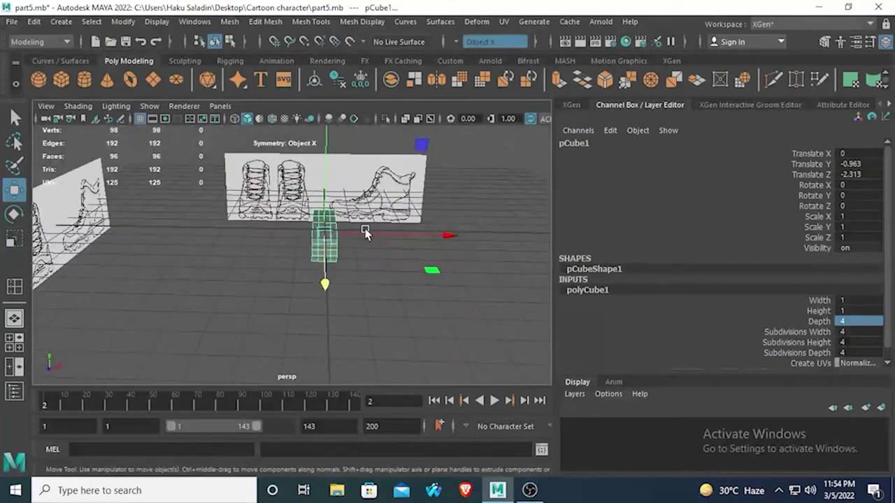
- In the front view, move the reference image plane along X to about 1.575 so a front-facing boot lines up with the cube
key("space")
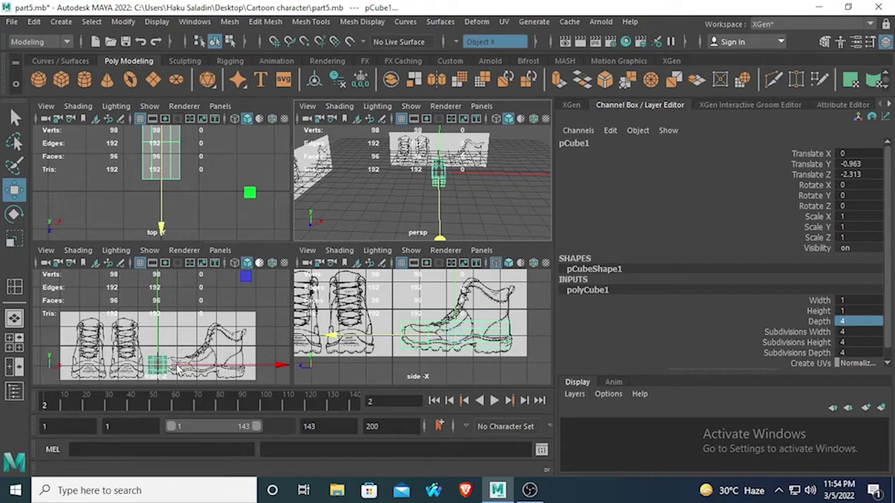
key("space")
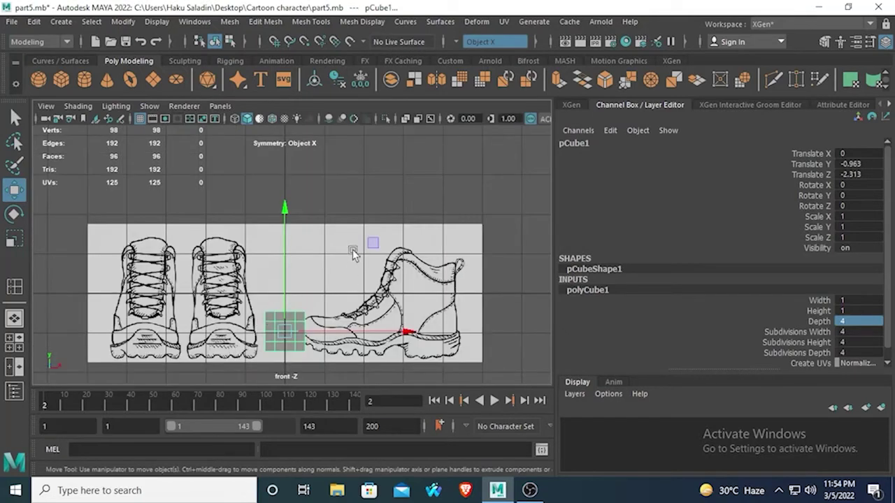
left_click(353, 249)
left_click_drag(420, 296, 466, 307)
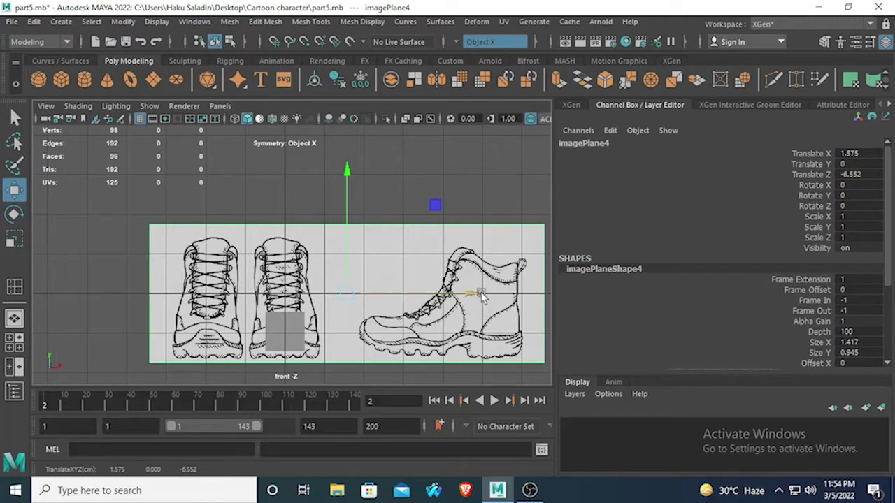
left_click_drag(472, 293, 472, 294)
- Set the cube's width to 1.7 to match the front boot drawing and display the front view in wireframe
left_click(284, 320)
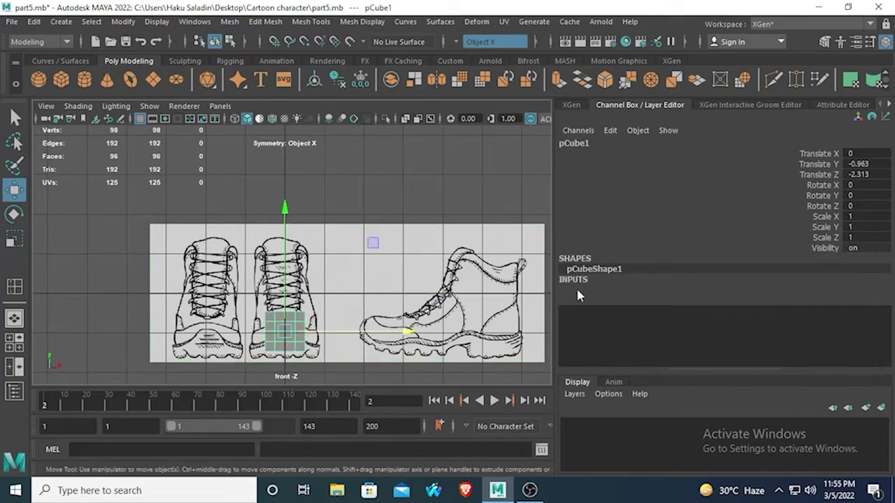
left_click(582, 289)
left_click(811, 301)
middle_click_drag(506, 174, 516, 175)
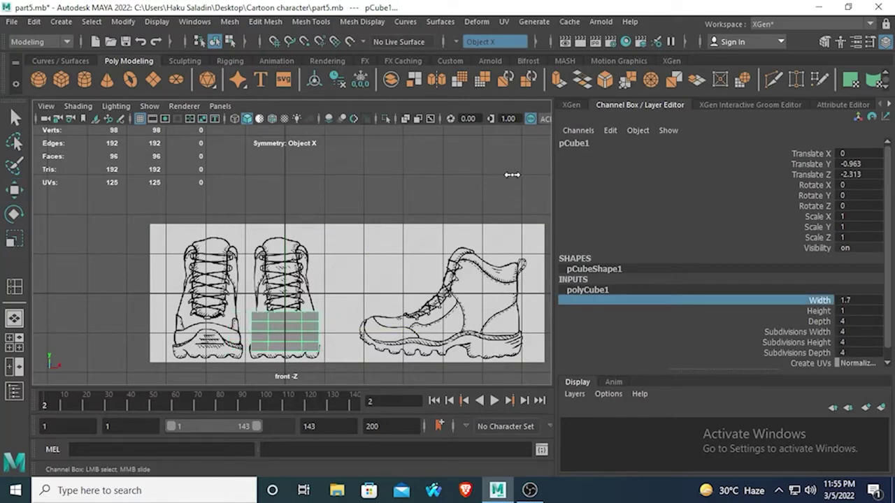
middle_click_drag(513, 175, 512, 175)
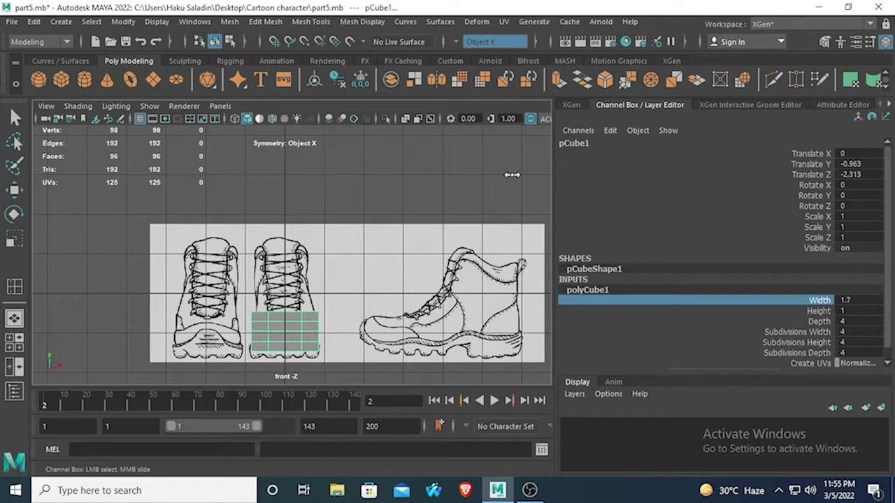
left_click(247, 120)
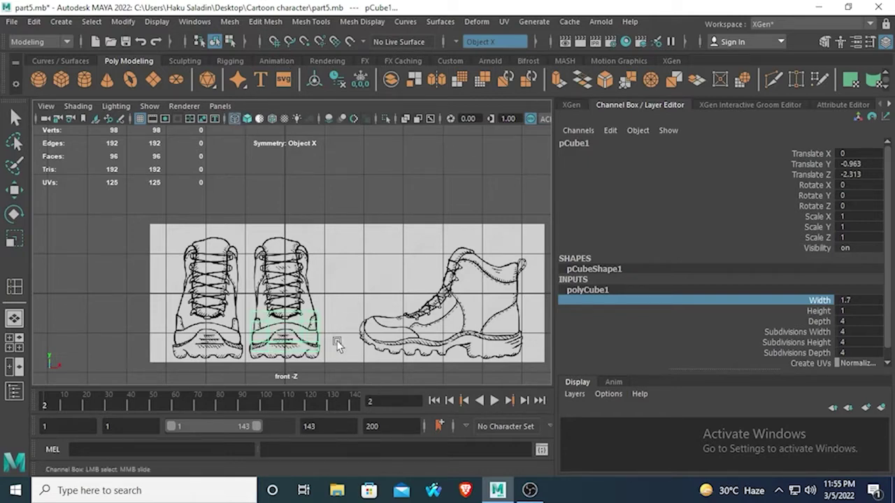
- Switch the cube to face selection and select the upper row of side faces along its rear half in the side view
key("space")
key("space")
left_click_drag(453, 239, 404, 236, "alt")
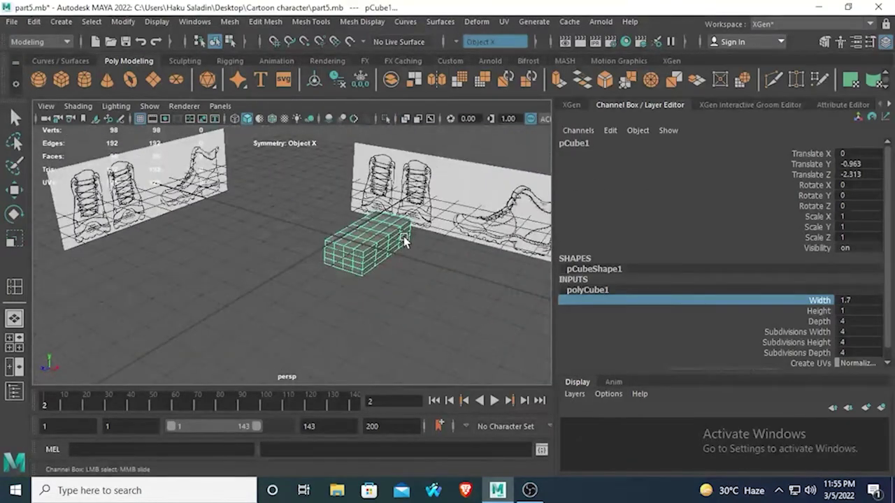
key("space")
key("space")
left_click_drag(399, 300, 360, 307, "alt")
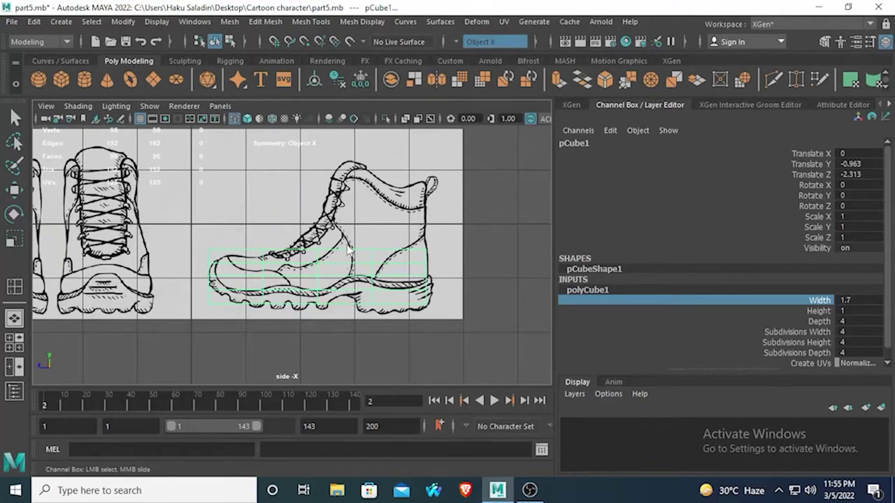
right_click_drag(348, 249, 342, 165)
left_click(354, 256)
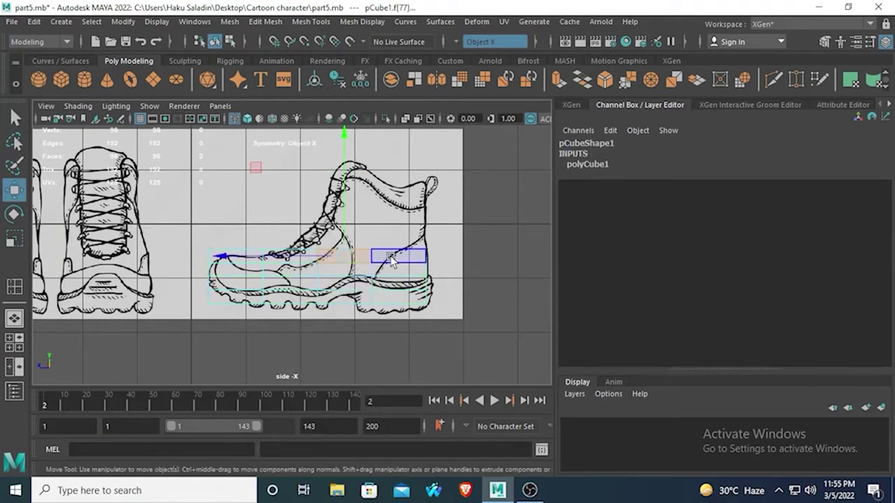
left_click(391, 259, "shift")
- In the perspective view, extend the face selection to the cube's outer rear top faces, activate the Select tool and hide the grid
key("space")
key("space")
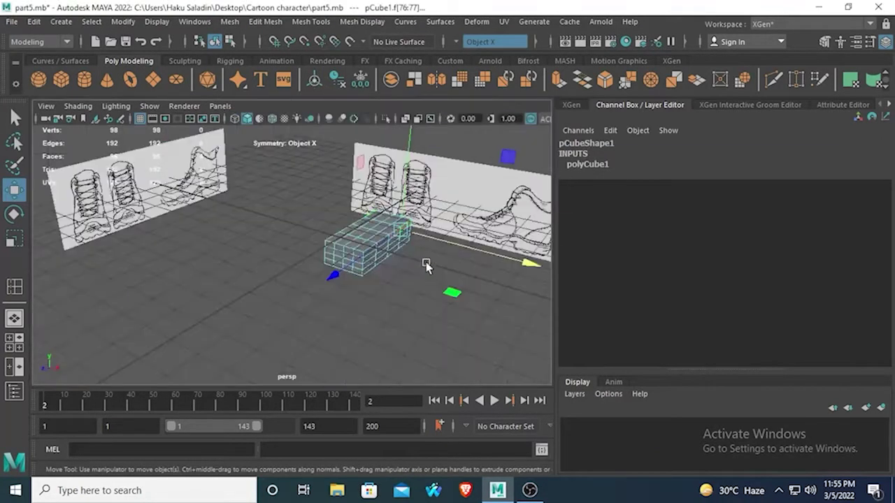
left_click_drag(426, 265, 395, 298, "alt")
middle_click_drag(425, 246, 382, 277, "alt")
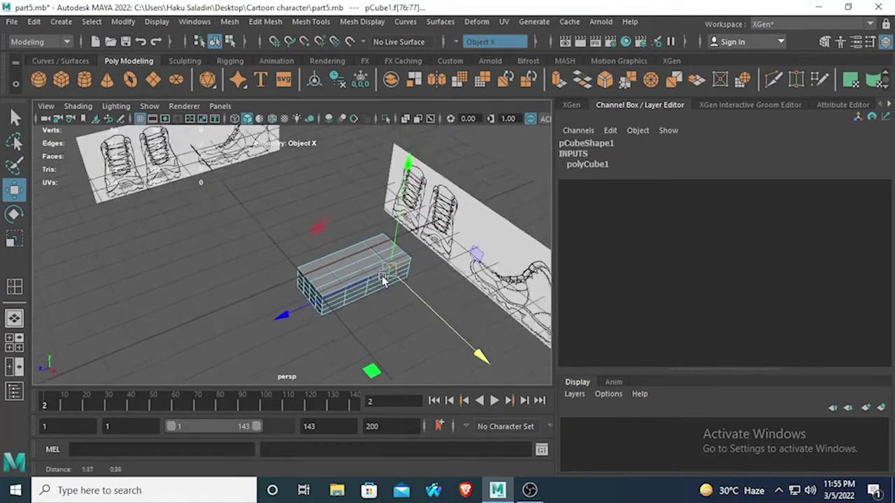
scroll(378, 269, "up", 3)
left_click(397, 243, "shift")
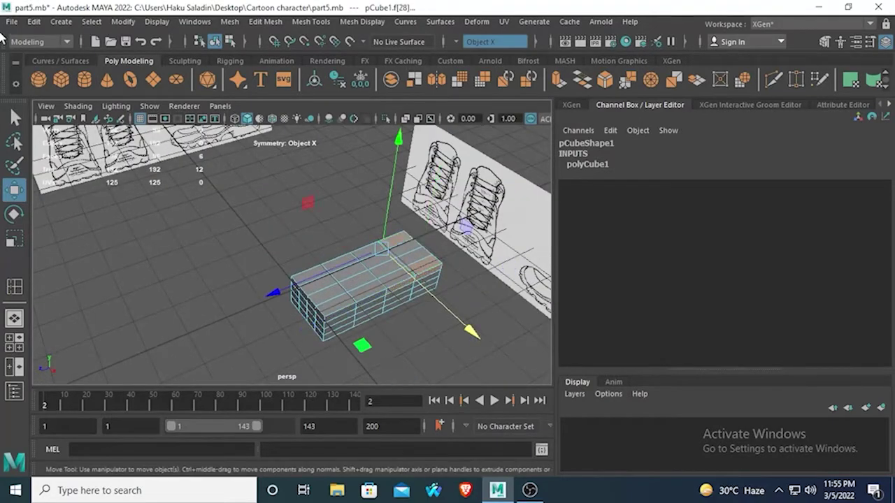
left_click(14, 117)
scroll(499, 314, "up", 2)
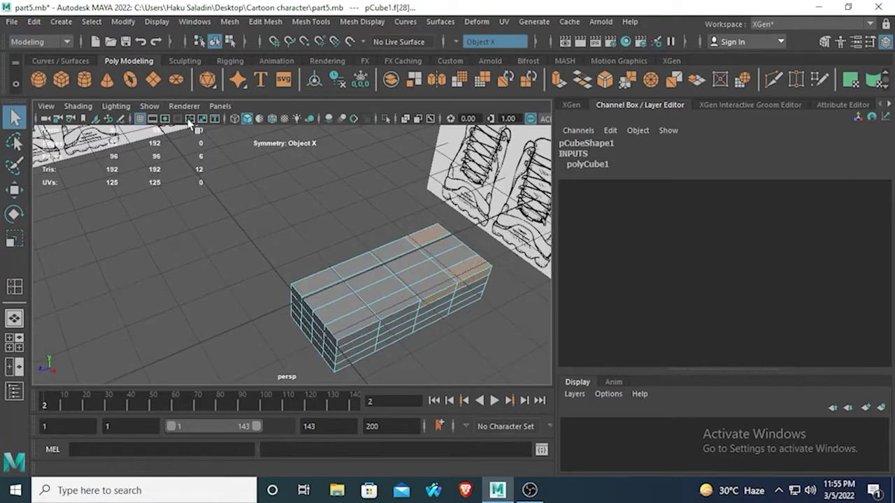
left_click(140, 120)
- Select only the eight top faces covering the rear half of the cube
middle_click_drag(495, 311, 440, 312, "alt")
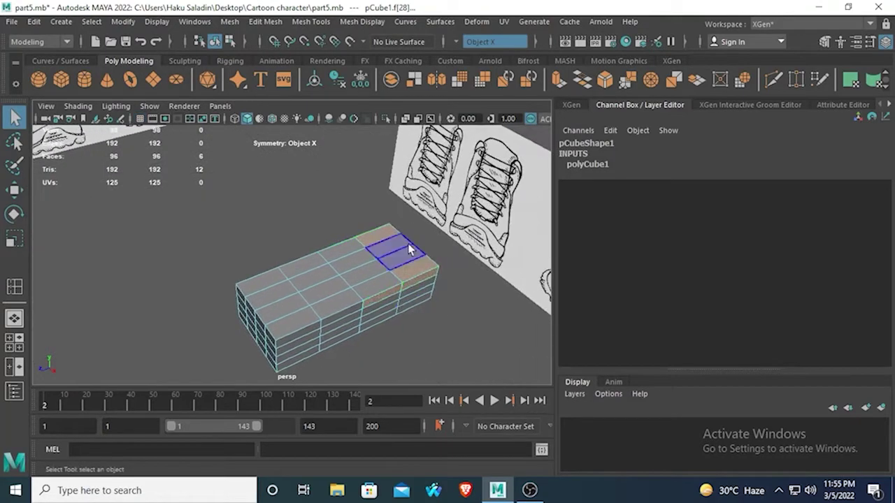
left_click(396, 237, "shift")
left_click(412, 262)
left_click(401, 257, "shift")
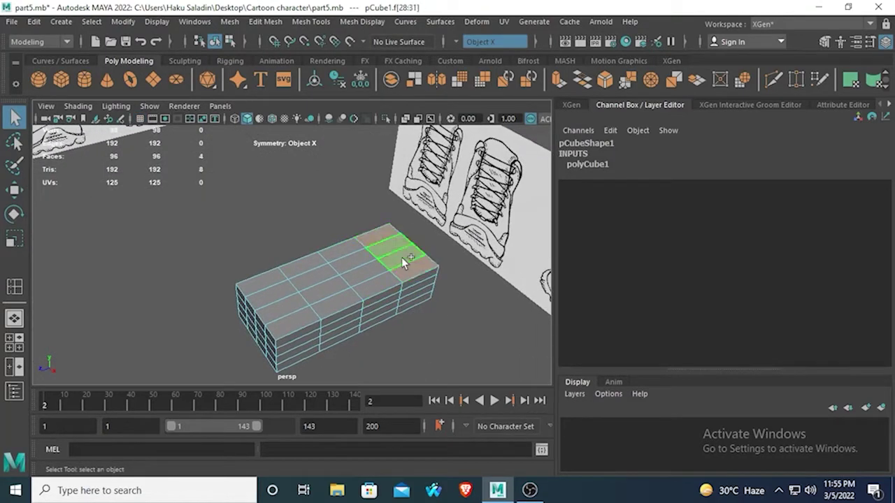
left_click(347, 246, "shift")
left_click(361, 257, "shift")
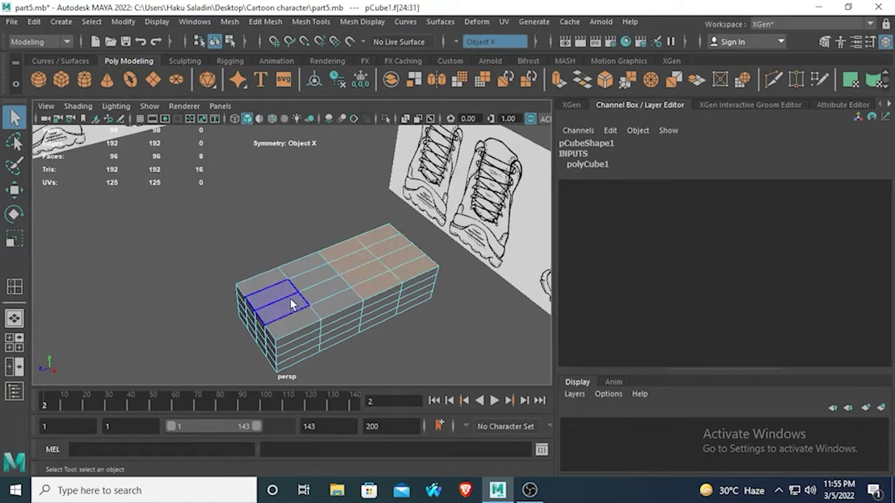
- Extrude the selected top faces upward in the side view to form the boot shaft, with Local Translate Z about 1.181
key("space")
key("space")
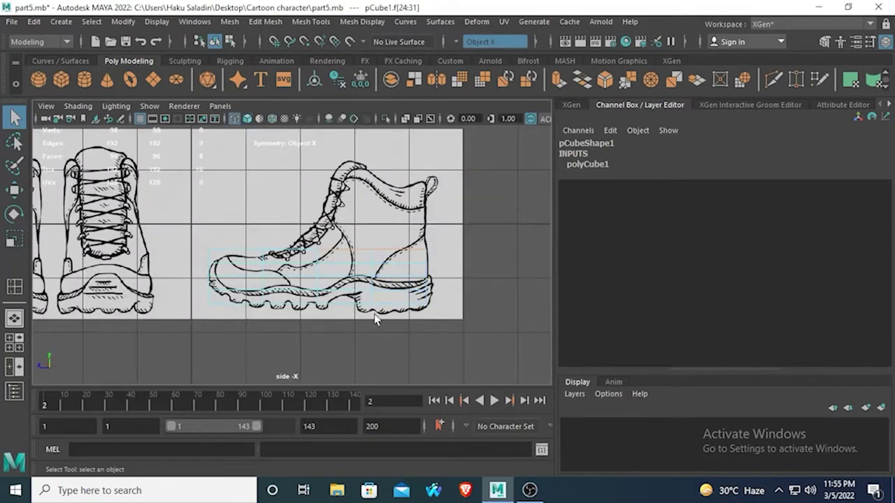
left_click(559, 81)
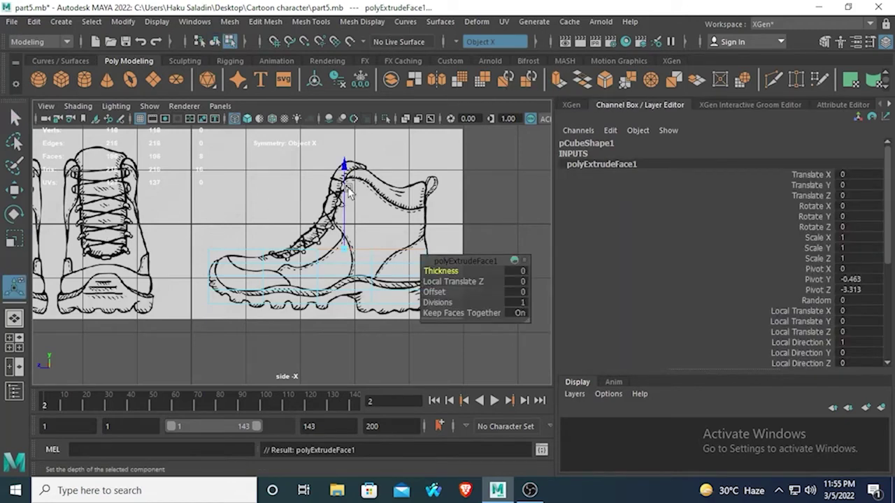
left_click_drag(349, 194, 333, 96)
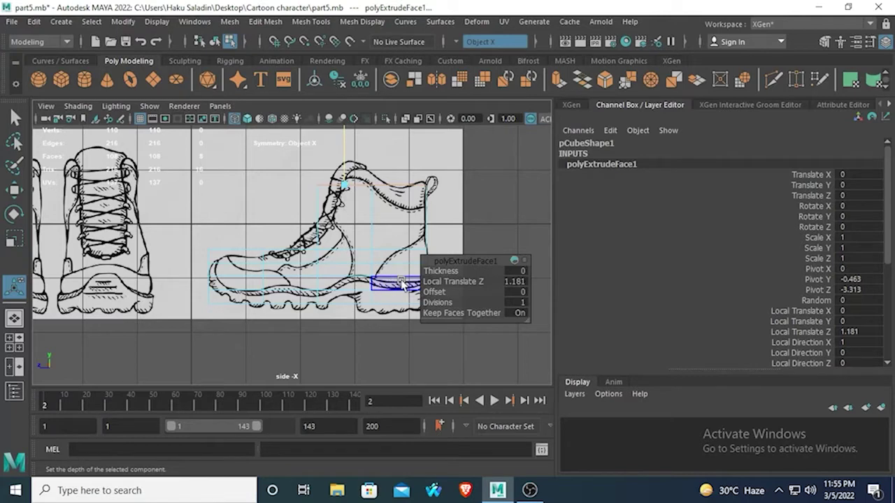
- Raise the shaft extrusion to the top of the boot drawing, to Local Translate Z about 1.603, checking the front and side views
key("space")
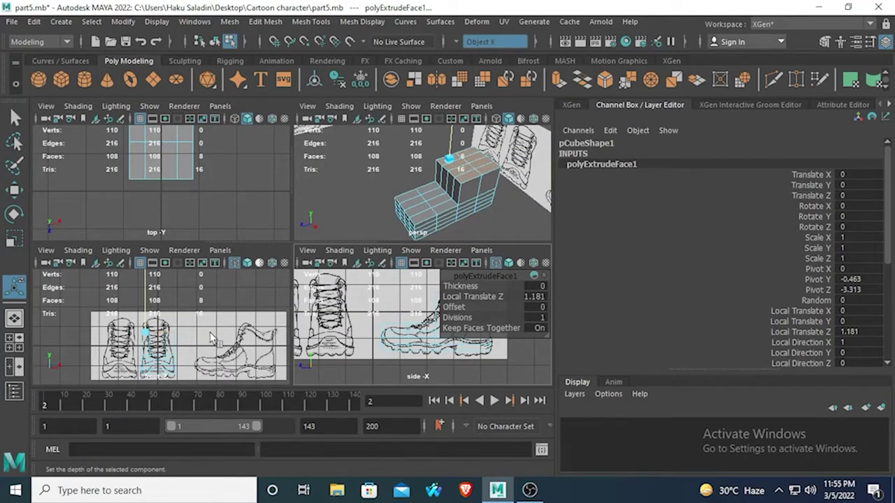
key("space")
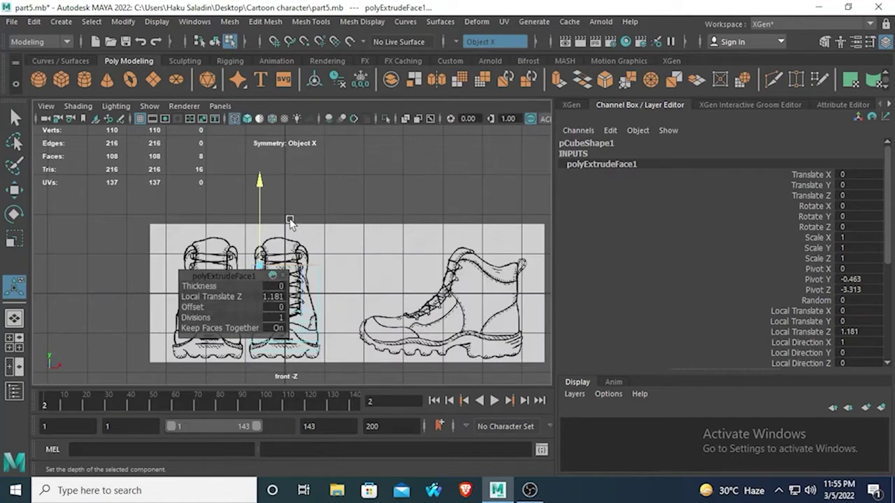
left_click_drag(258, 181, 256, 175)
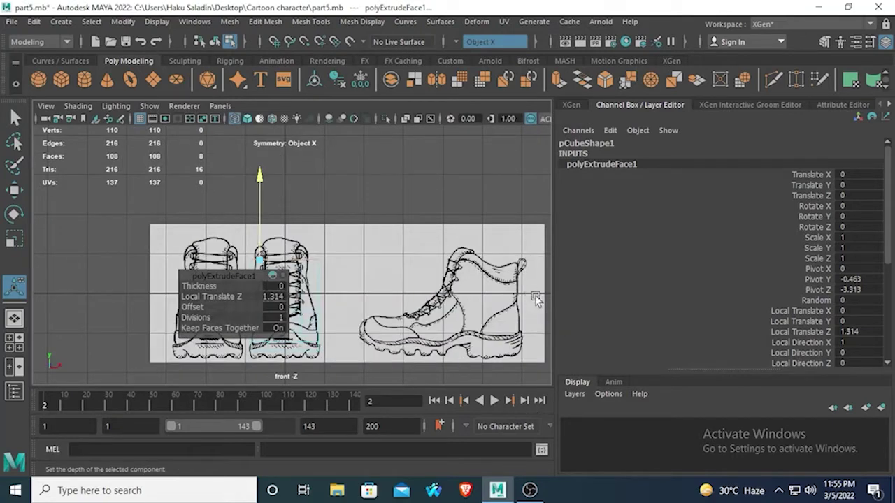
key("space")
key("space")
middle_click_drag(339, 201, 365, 299, "alt")
left_click_drag(369, 196, 366, 178)
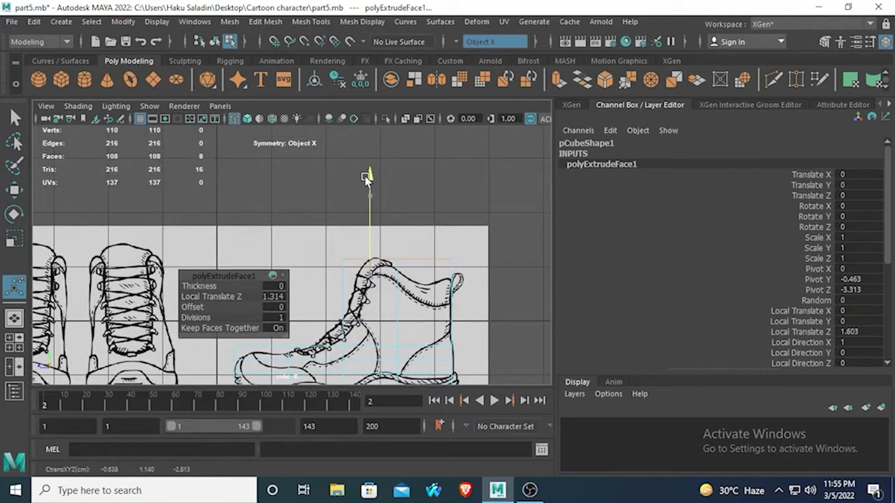
- Deselect the faces and examine the extruded boot shape against the references in the front, perspective and side views
scroll(364, 349, "down", 3)
key("space")
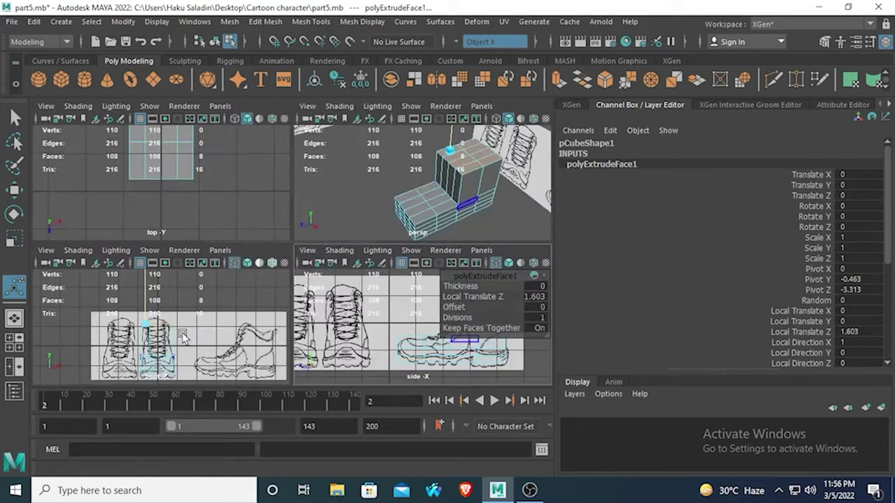
key("space")
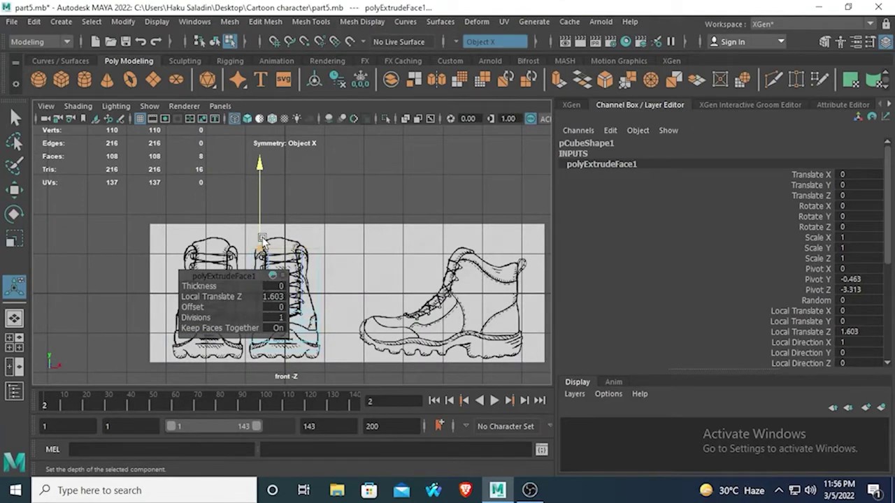
left_click(334, 255)
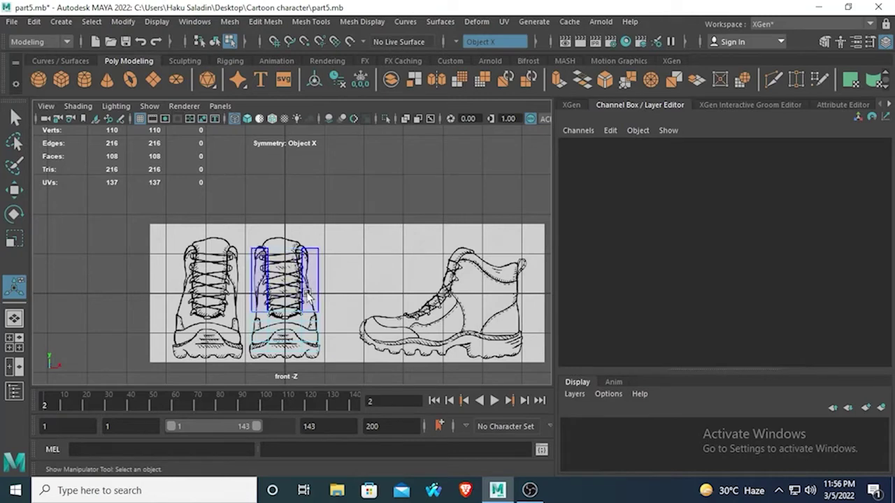
scroll(307, 295, "up", 3)
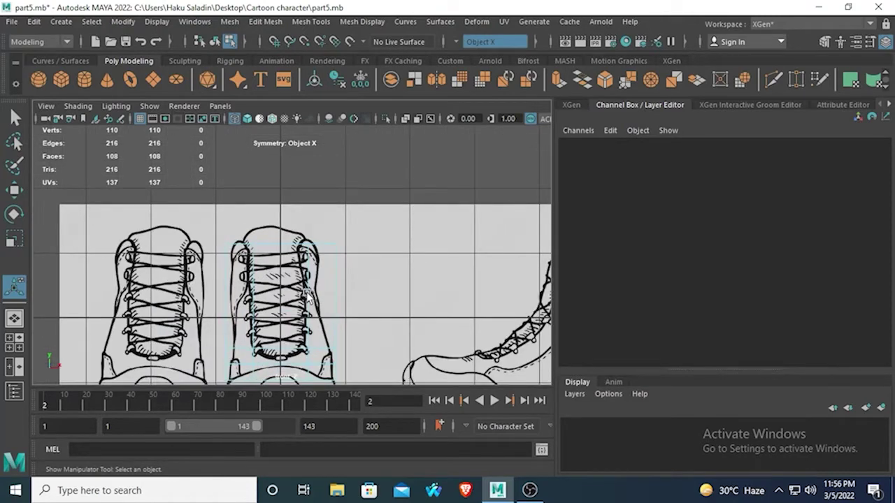
middle_click_drag(307, 296, 314, 263, "alt")
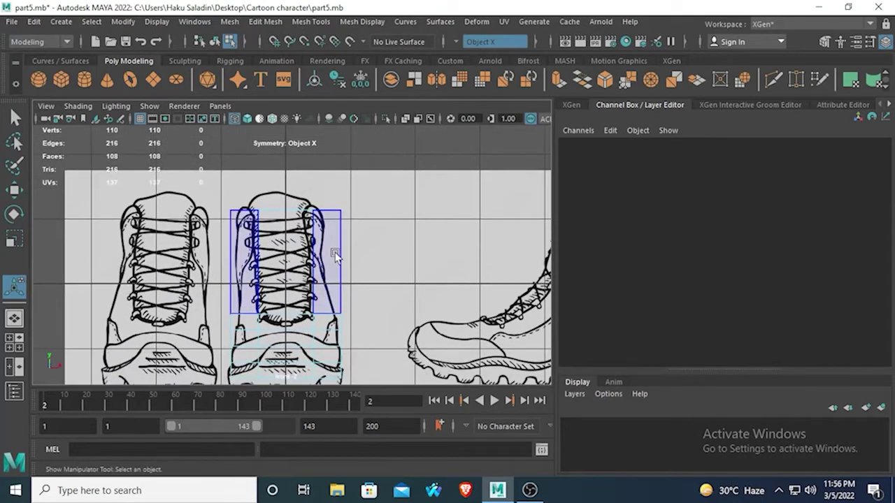
key("space")
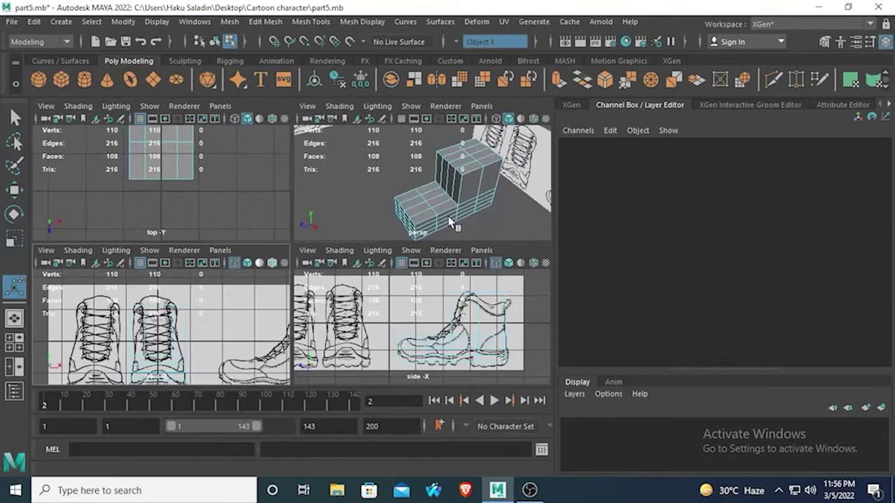
key("space")
left_click_drag(453, 217, 242, 242, "alt")
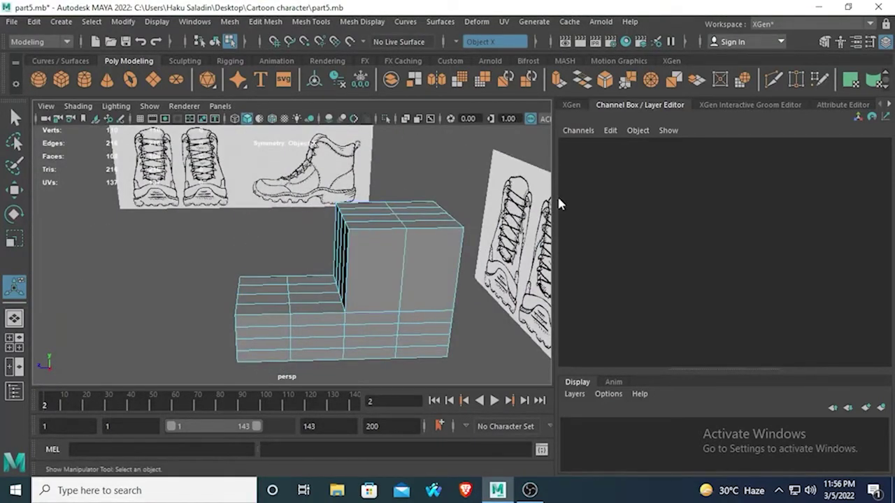
key("space")
key("space")
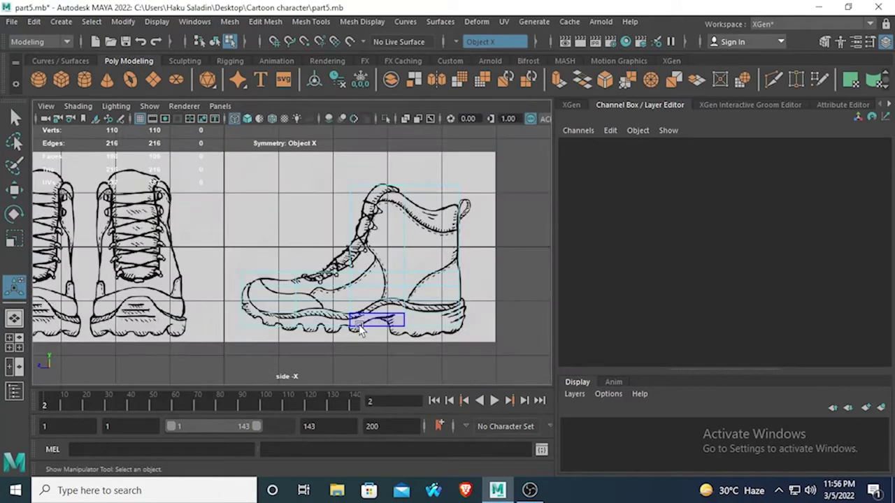
- Select the vertices at the shaft's top front edge and move them back along Z to about -2.773, following the boot's lacing line
scroll(334, 292, "up", 2)
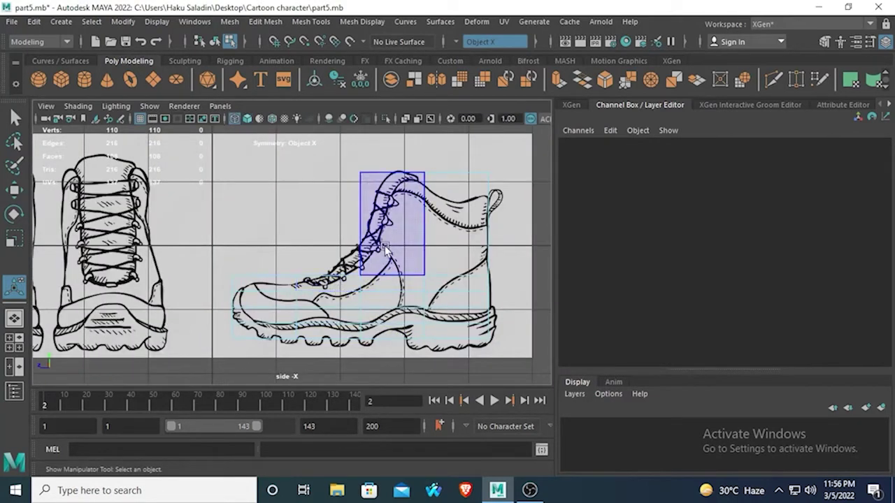
right_click(355, 174)
right_click_drag(363, 173, 289, 132)
left_click_drag(376, 201, 378, 202)
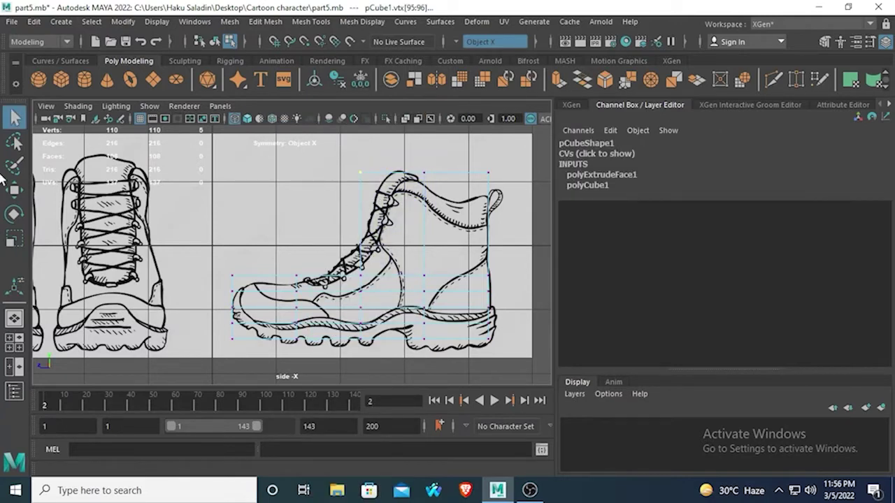
left_click(13, 189)
left_click_drag(207, 176, 267, 174)
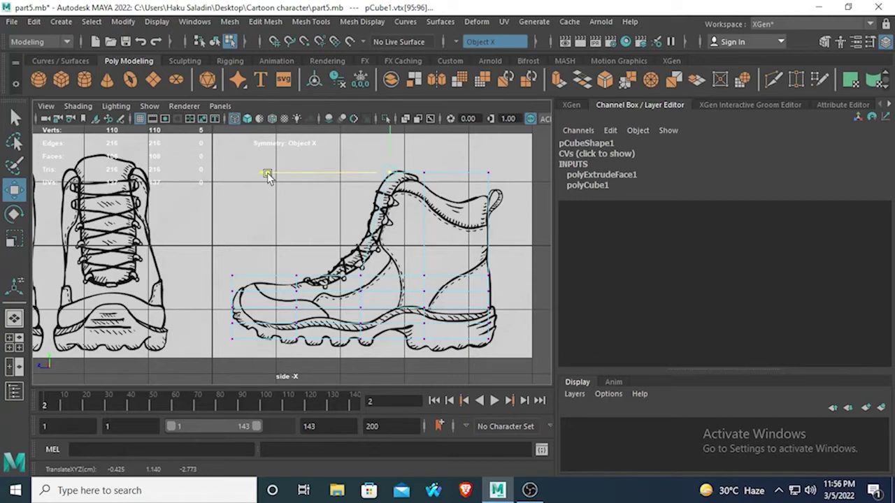
- Undo the last move of the shaft's top front vertices
key("ctrl+z")
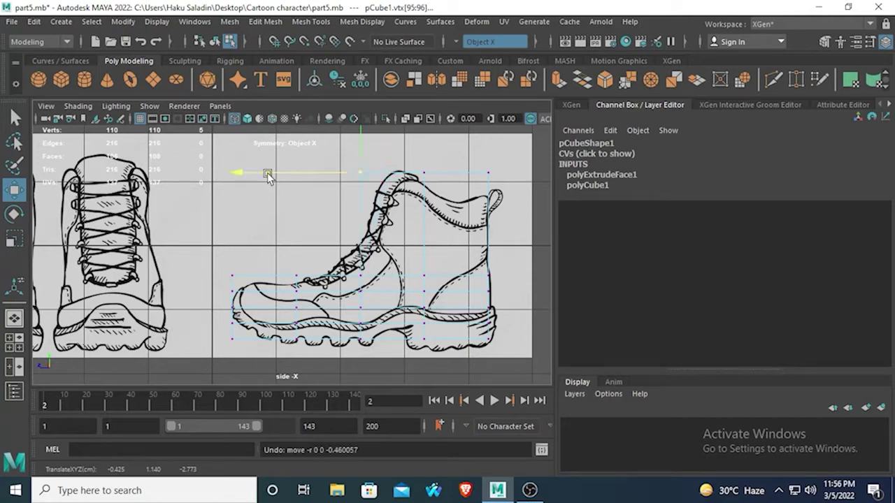
left_click(430, 219)
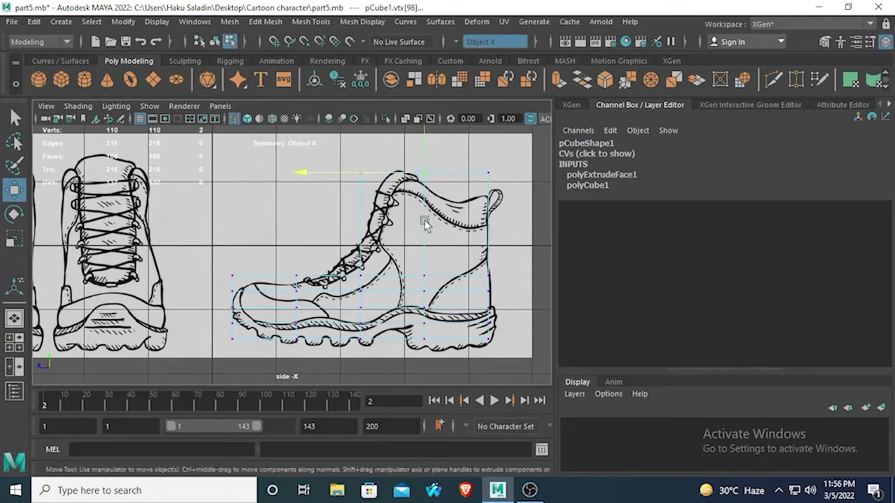
right_click_drag(428, 211, 431, 155)
left_click(14, 117)
right_click(396, 206)
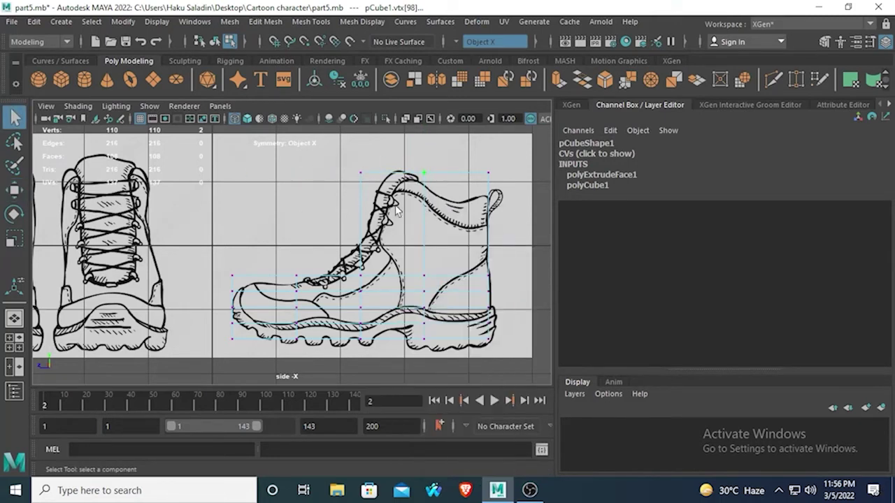
right_click_drag(360, 174, 362, 176)
left_click(400, 224)
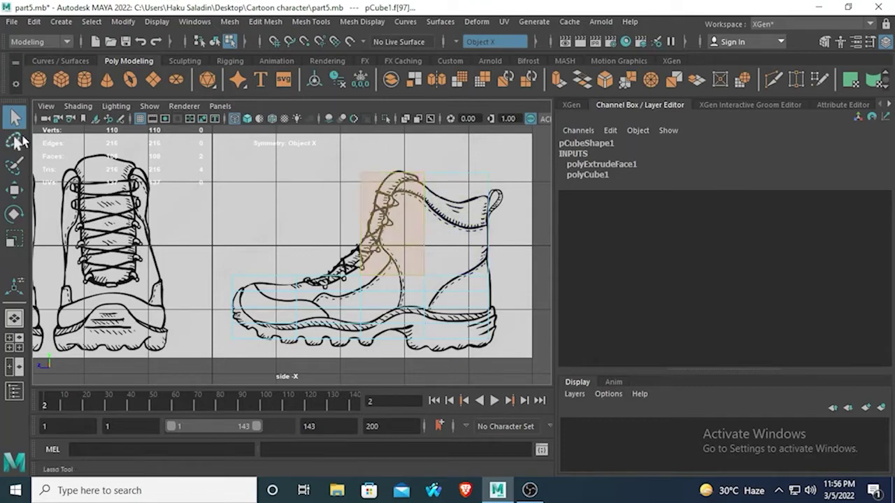
- Insert a horizontal edge loop around the middle of the boot shaft, starting from its vertical side edge
right_click_drag(426, 210, 424, 90)
left_click(428, 214)
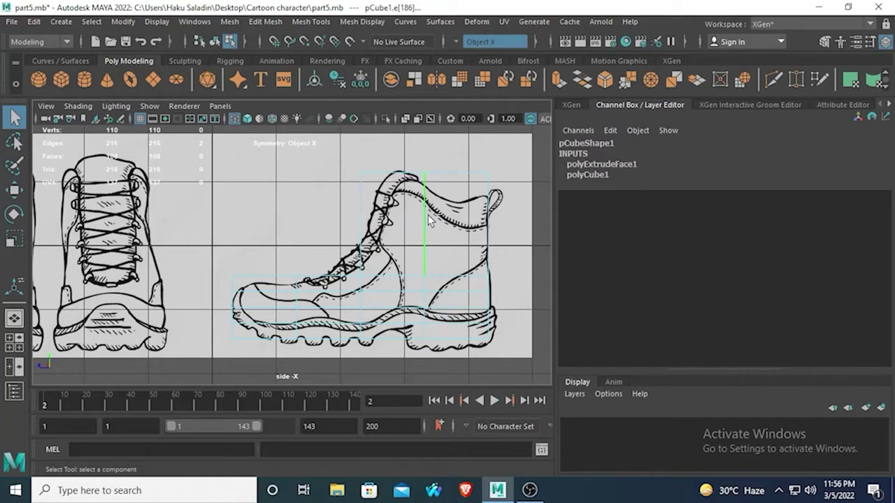
right_click_drag(430, 221, 423, 275, "shift")
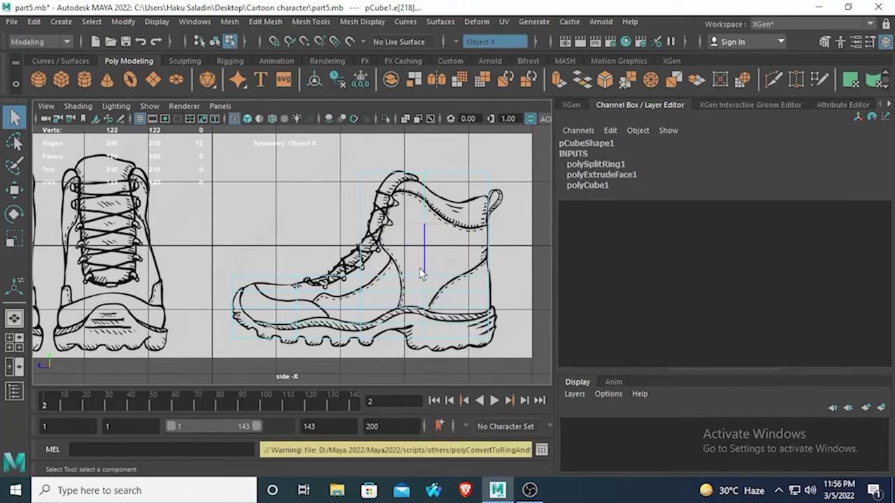
- In the perspective view, insert two more horizontal edge loops on the shaft, one above and one below the middle loop
key("space")
key("space")
left_click_drag(278, 237, 241, 218, "alt")
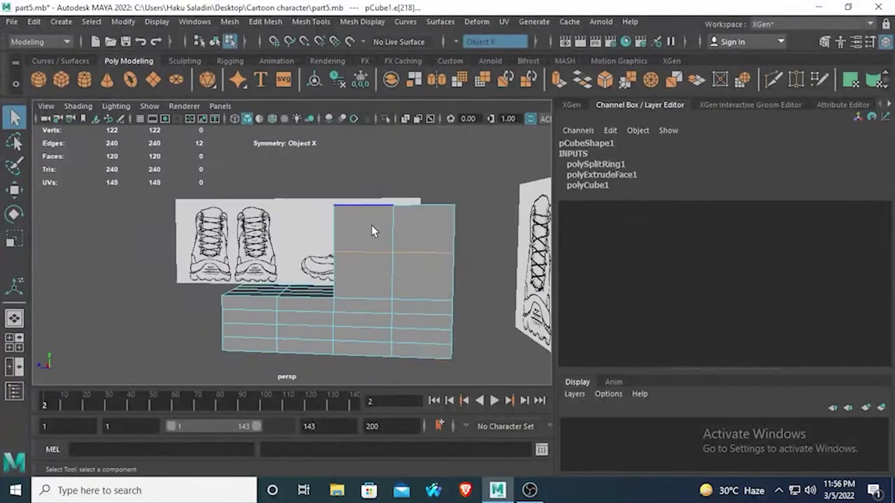
left_click(392, 228)
right_click_drag(393, 227, 390, 132)
right_click_drag(393, 221, 389, 129)
right_click_drag(392, 231, 410, 314, "shift")
left_click(384, 273)
- In the side view, insert a vertical edge loop through the middle of the shaft's front half and another through its rear half
key("space")
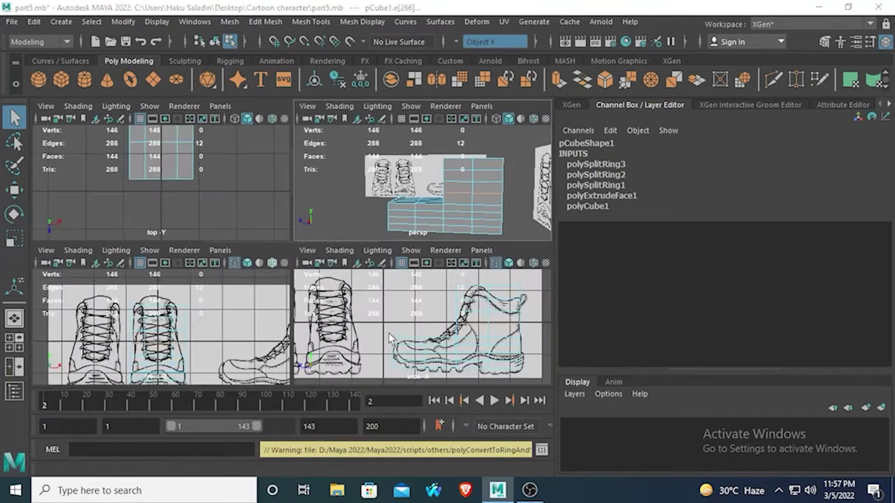
key("space")
middle_click_drag(352, 250, 273, 288, "alt")
scroll(272, 287, "up", 5)
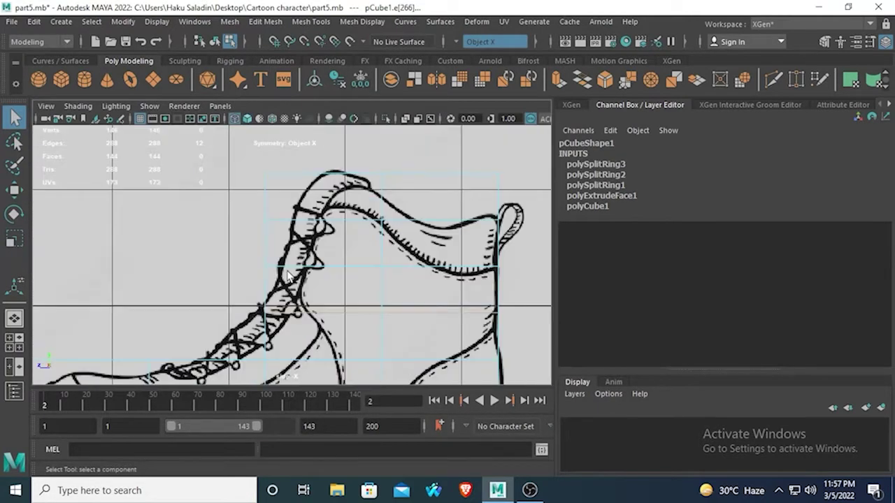
left_click(314, 173)
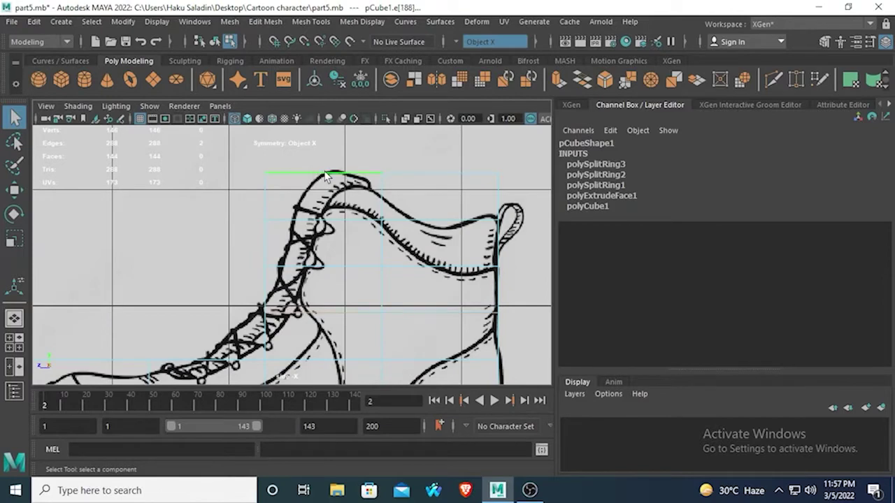
right_click_drag(325, 176, 327, 250, "shift")
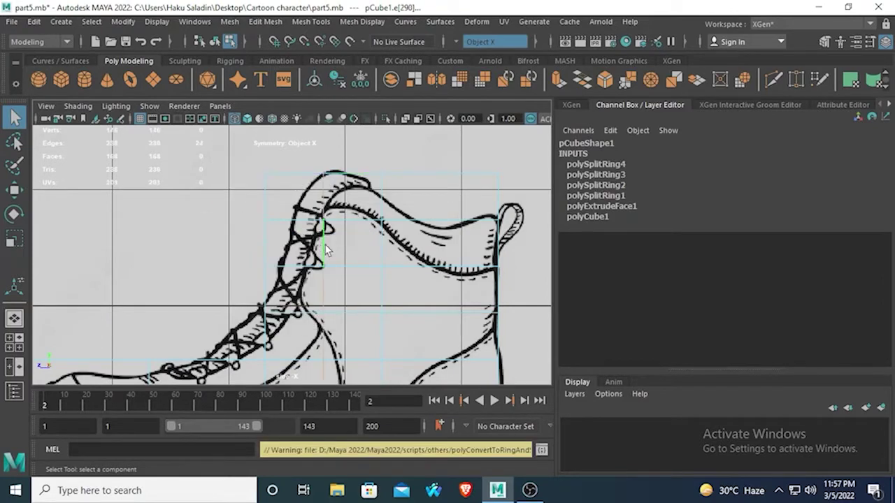
left_click(445, 168)
right_click_drag(446, 166, 497, 194, "shift")
- Compare the new loops with the boot drawing in the side view and switch the mesh to vertex selection
scroll(279, 271, "down", 3)
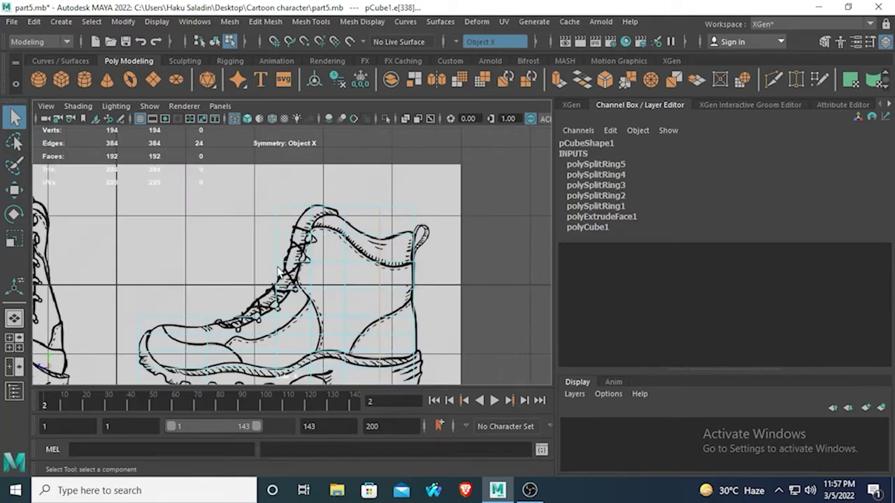
key("space")
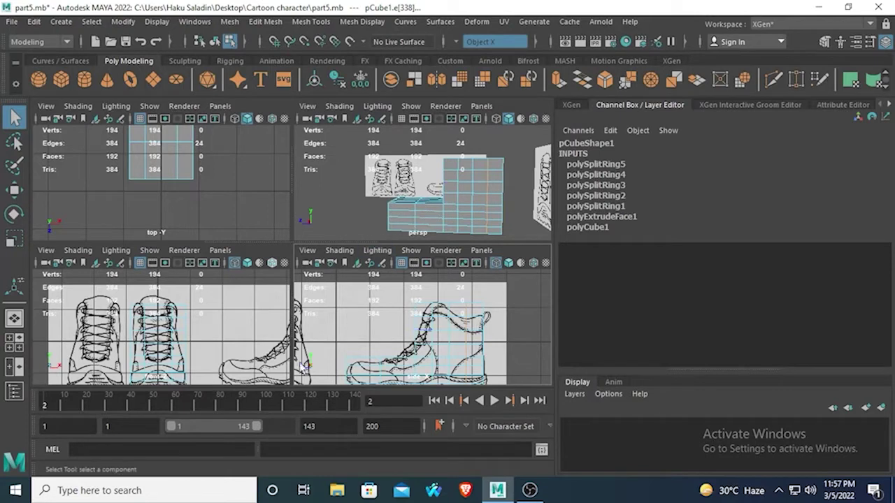
key("space")
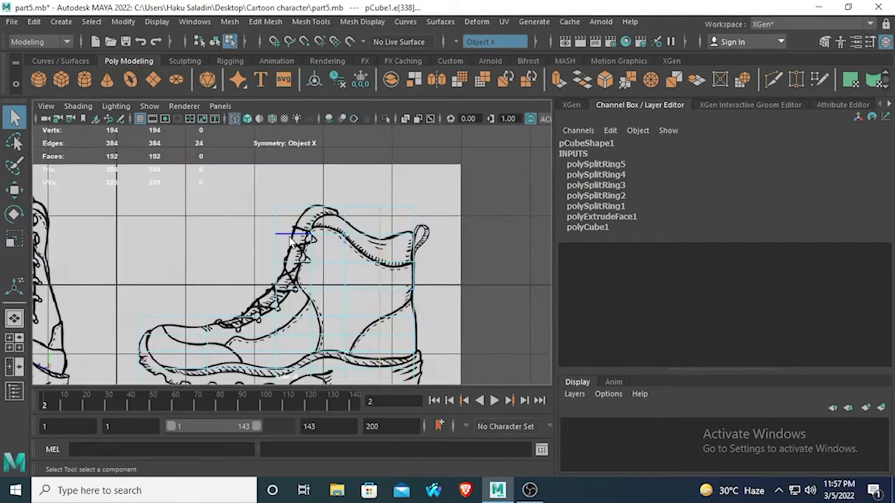
scroll(287, 237, "up", 3)
right_click(265, 178)
left_click(246, 162)
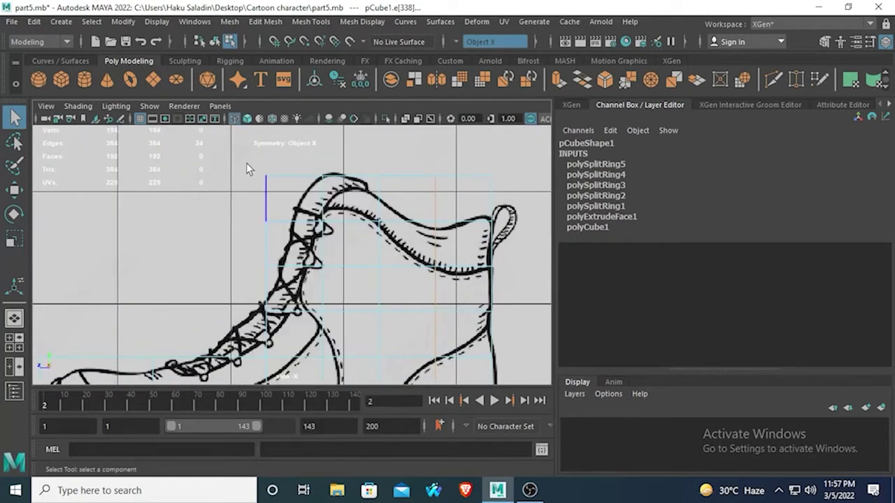
right_click_drag(266, 181, 216, 161)
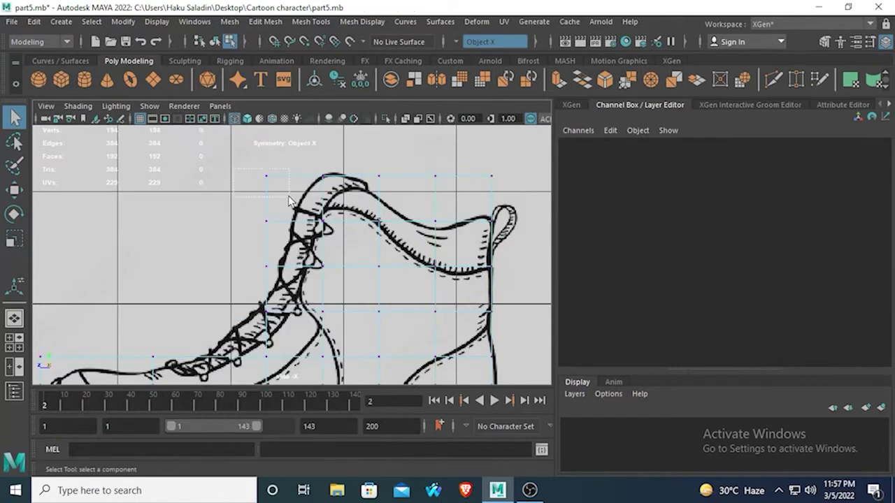
left_click_drag(288, 200, 290, 201)
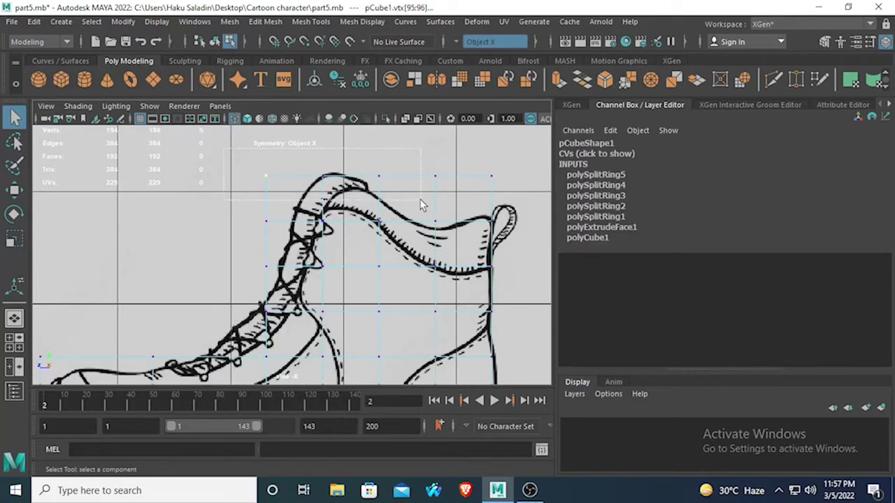
left_click_drag(422, 204, 496, 207)
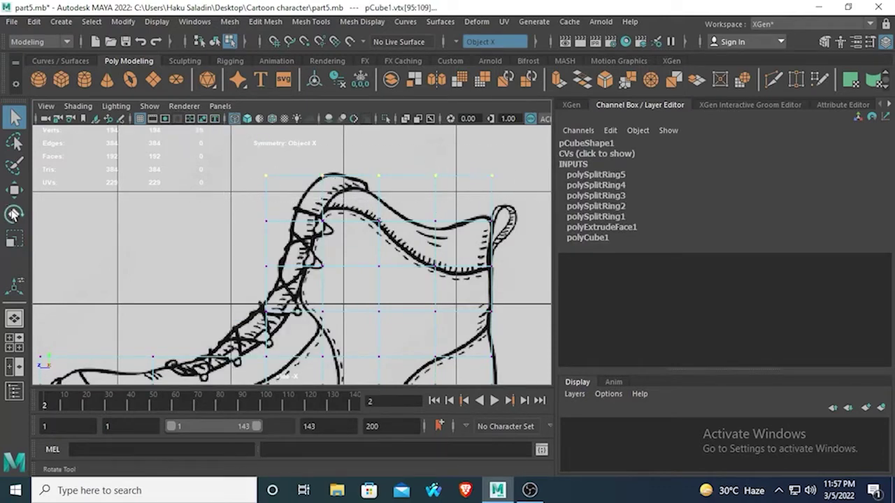
left_click(15, 239)
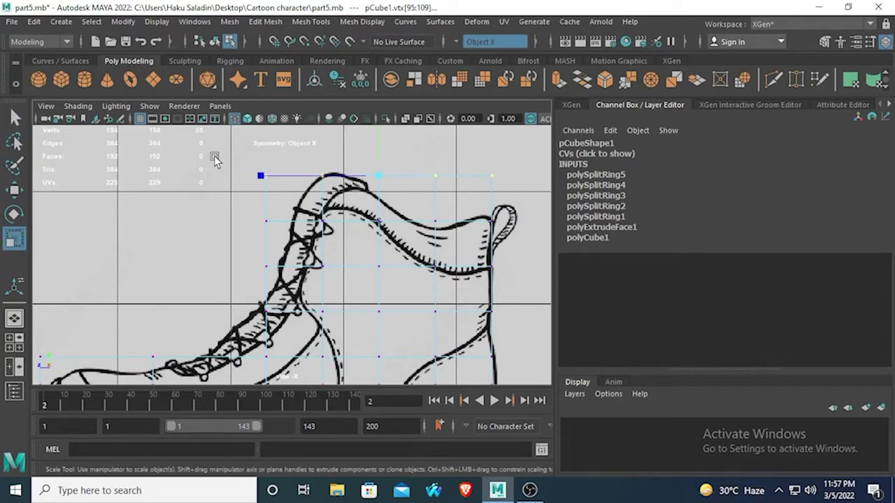
key("ctrl+z")
- Move the shaft's top front vertices back along Z to about -2.777, onto the collar outline
left_click_drag(355, 157, 404, 192)
middle_click_drag(356, 194, 355, 217, "alt")
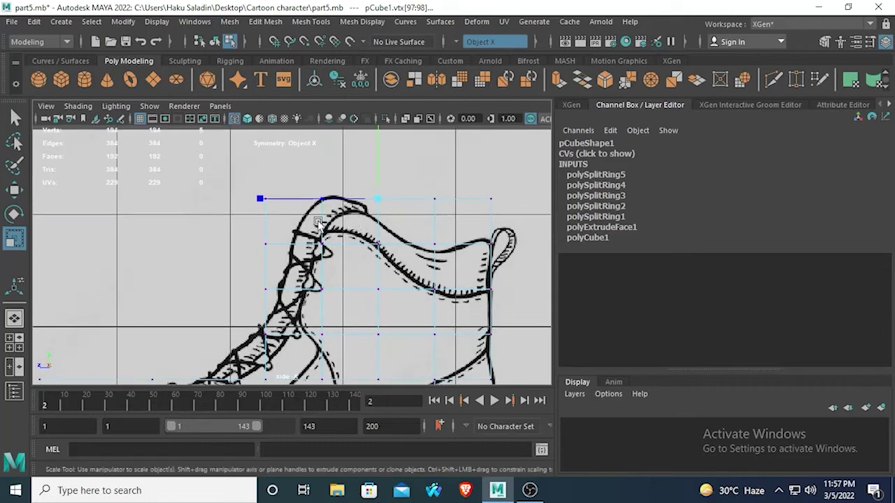
left_click_drag(273, 213, 287, 224)
left_click(12, 189)
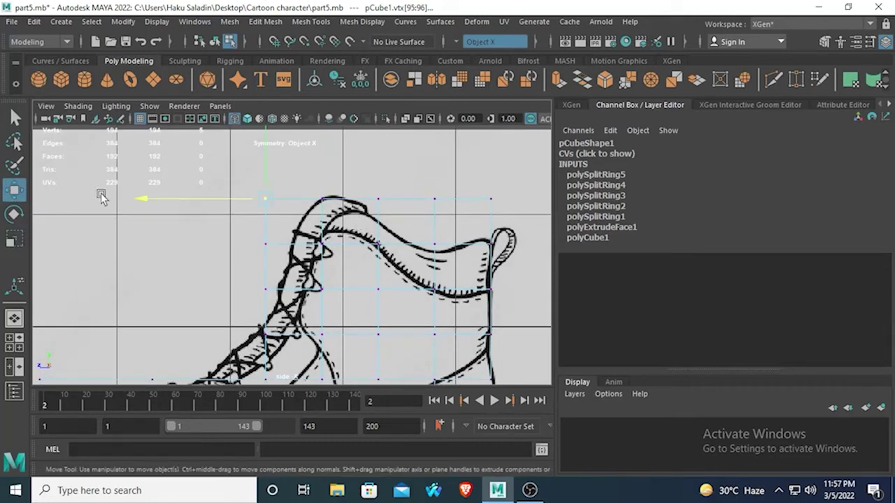
left_click_drag(147, 201, 197, 212)
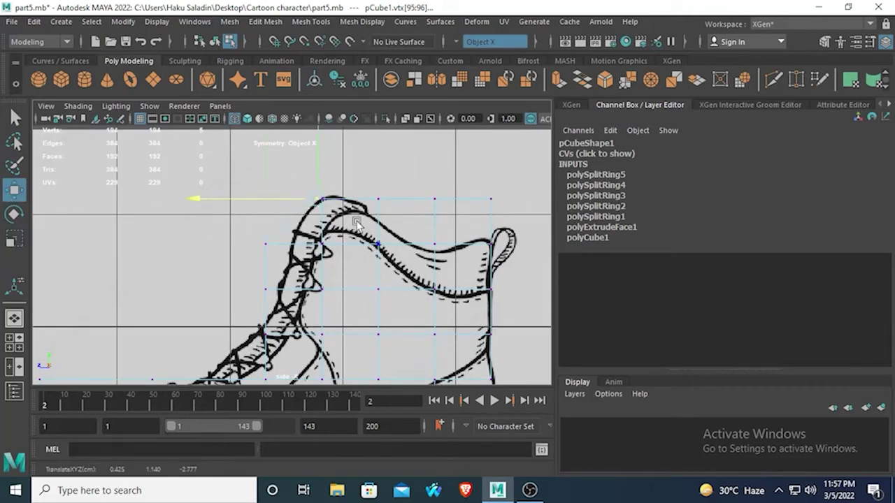
- Move the second column's top vertices back to Z about -3.080 and nudge the top front vertices slightly further back
left_click_drag(319, 184, 235, 203)
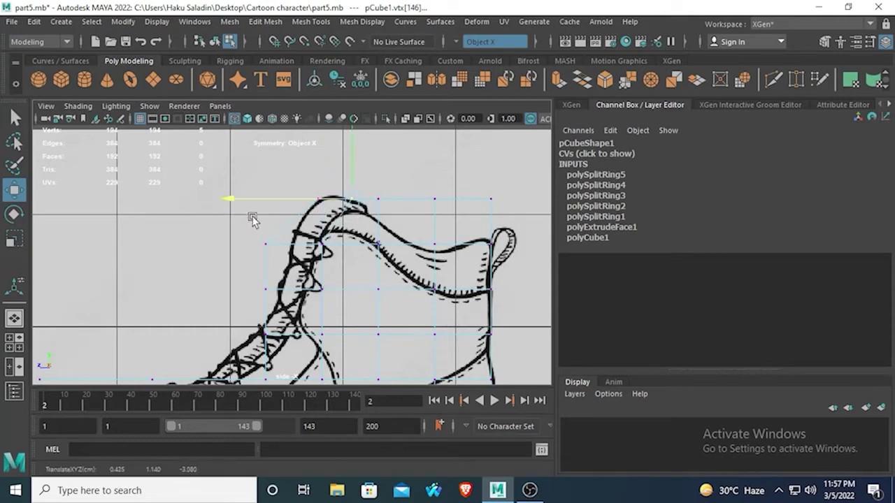
left_click_drag(284, 170, 326, 214)
left_click_drag(196, 199, 200, 200)
- Move the shaft's top middle vertices back to Z about -3.441 and lower them to Y about 0.821 on the collar line
left_click_drag(390, 218, 363, 178)
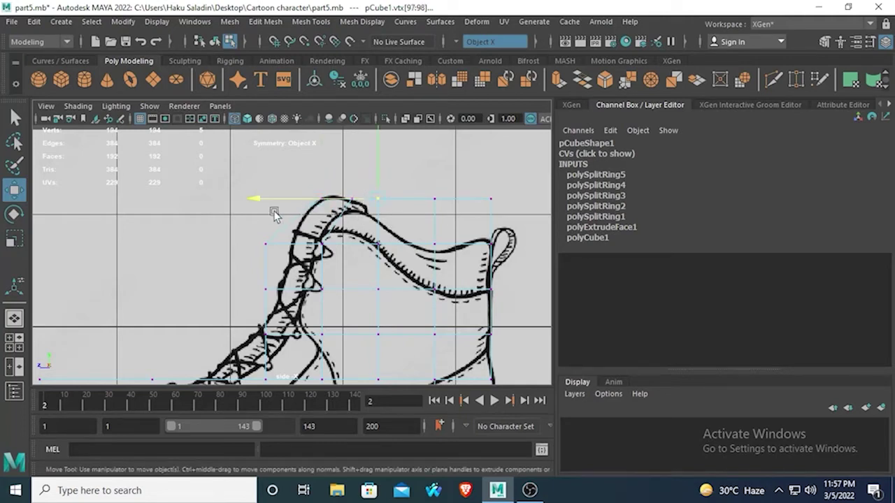
left_click_drag(253, 196, 271, 196)
middle_click_drag(321, 198, 298, 264, "alt")
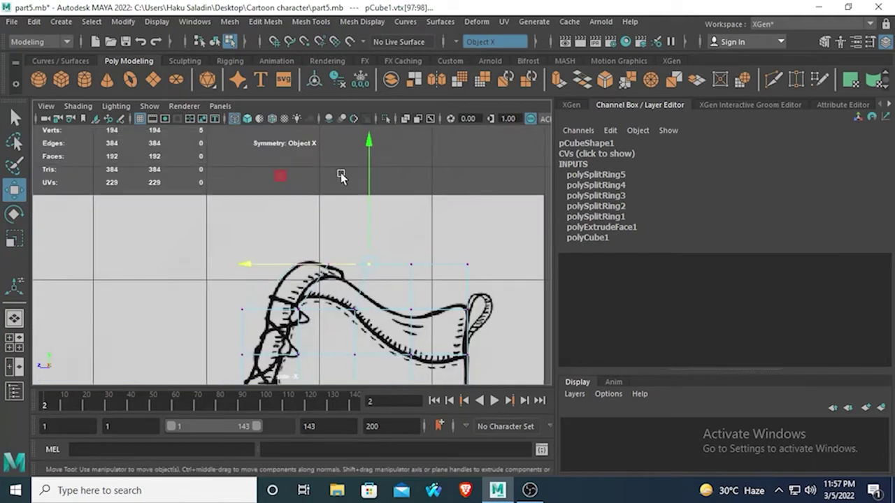
left_click_drag(367, 134, 366, 171)
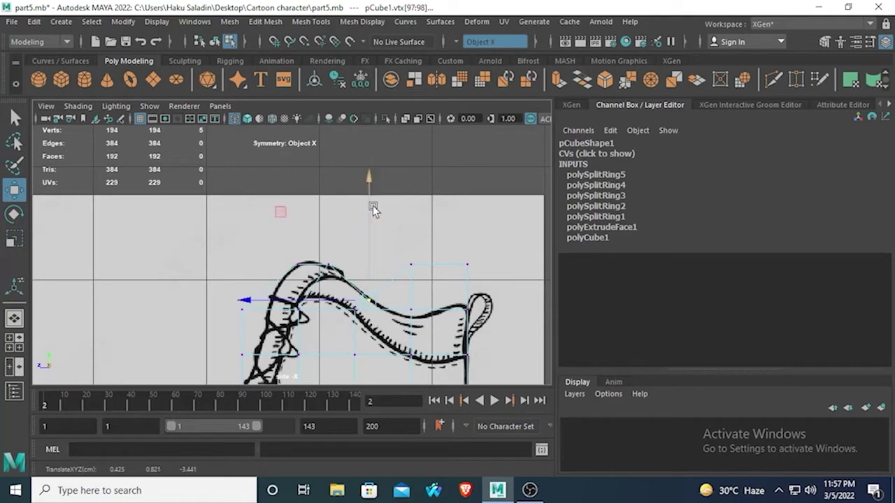
left_click_drag(385, 226, 425, 293)
left_click_drag(412, 137, 411, 170)
key("ctrl+z")
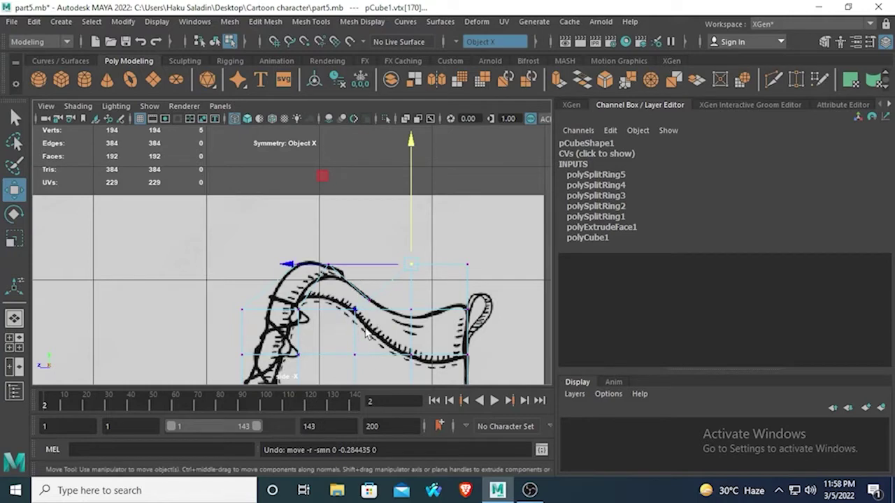
- Lower the second-row vertices in the shaft's middle column to Y about 0.472, and lower those in the next column back
left_click_drag(365, 330, 340, 296)
left_click_drag(356, 183, 361, 211)
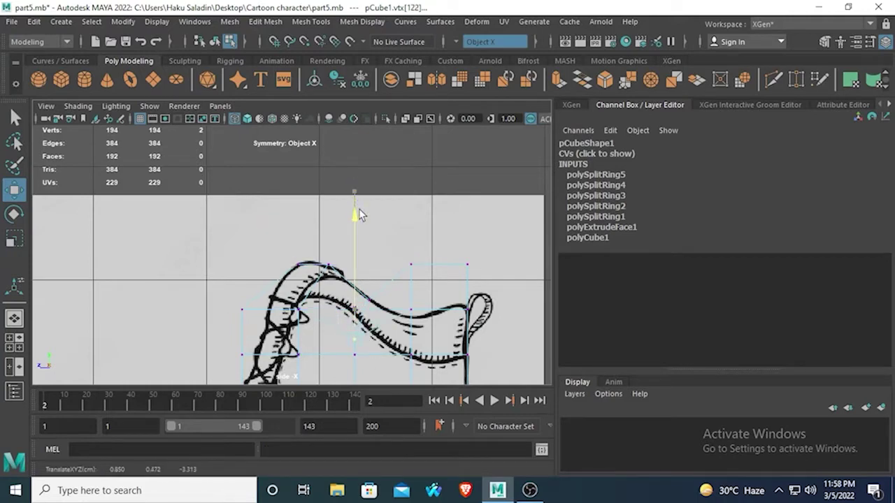
left_click_drag(425, 329, 396, 288)
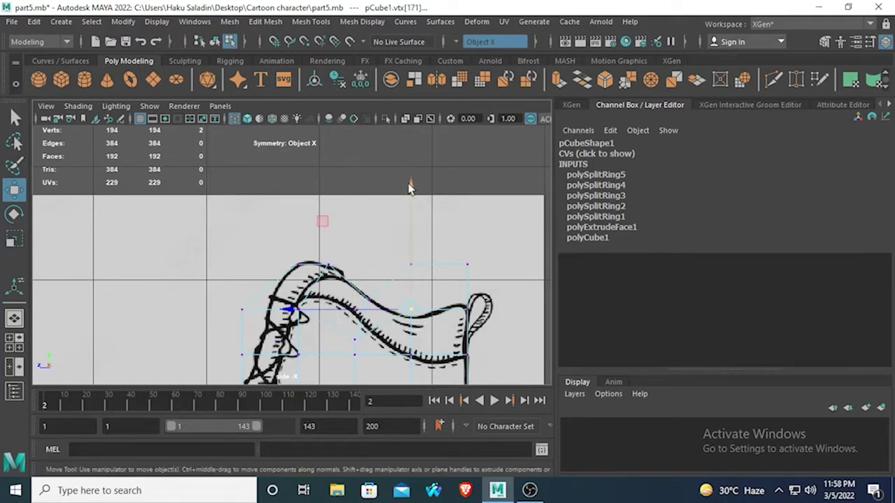
left_click_drag(412, 183, 414, 216)
- Lower the top vertices behind the middle column to Y about 0.658 and the rear edge's upper two vertex rows to the collar line
left_click_drag(423, 282, 391, 235)
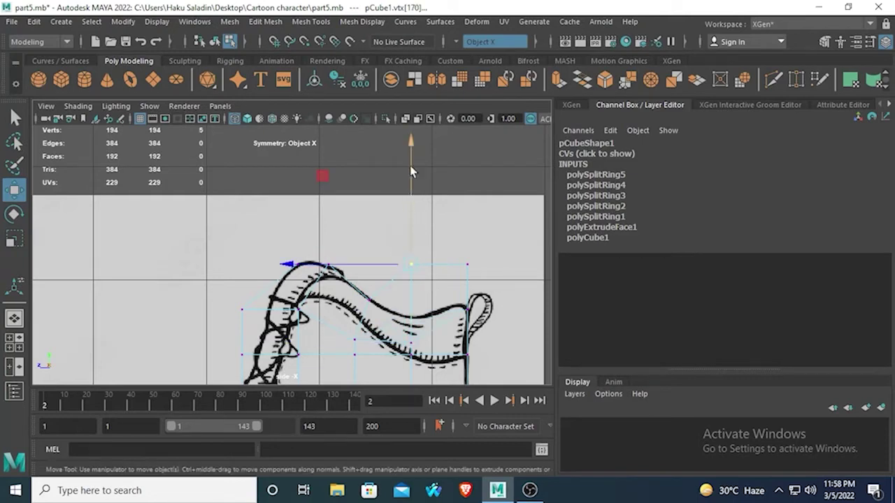
left_click_drag(414, 135, 415, 188)
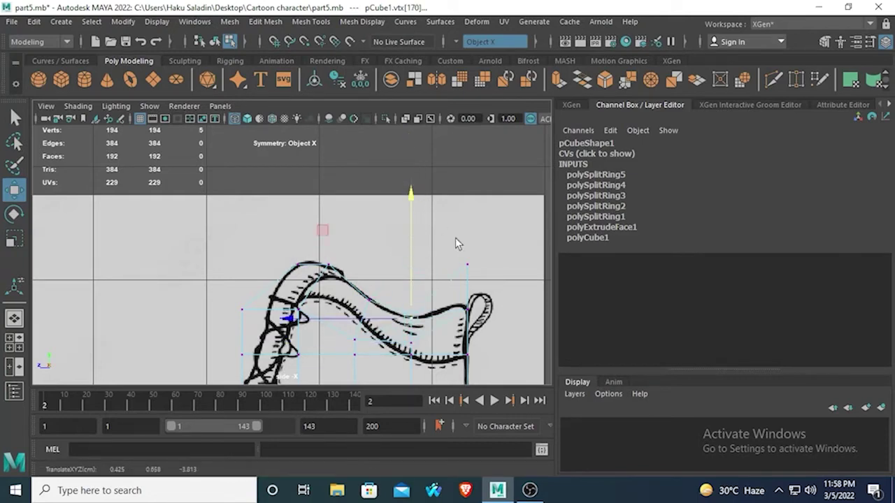
left_click_drag(481, 273, 441, 227)
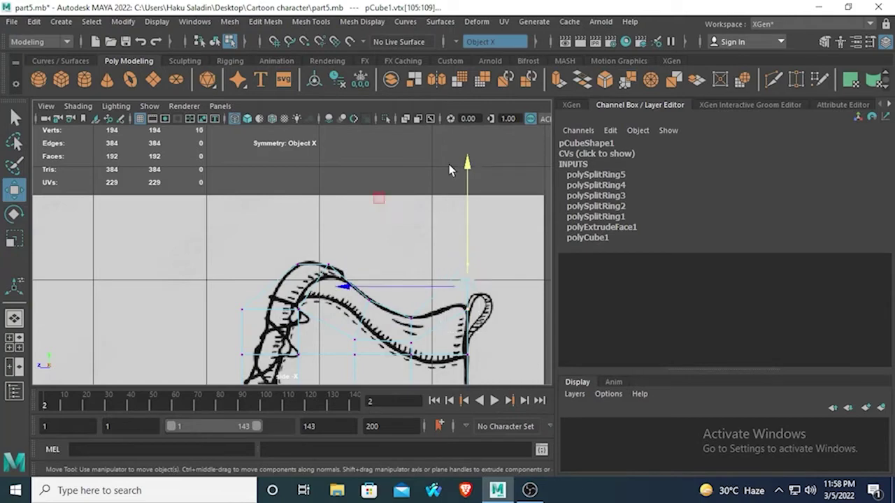
left_click_drag(466, 166, 468, 201)
- Select the whole third row of shaft vertices below the collar and lower it slightly
middle_click_drag(451, 358, 424, 301, "alt")
scroll(427, 310, "up", 3)
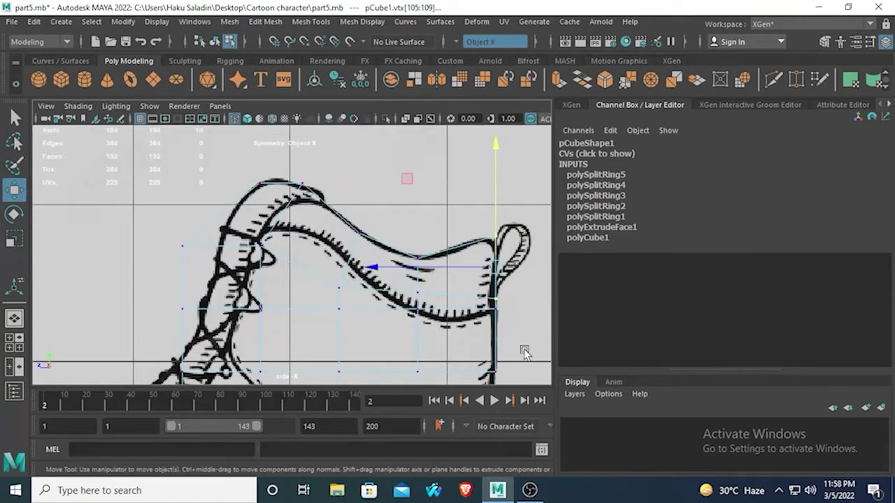
left_click_drag(524, 352, 124, 302)
left_click_drag(339, 179, 339, 198)
- Lower the top vertices of the shaft's rear edge slightly to Y about 0.787 on the heel end of the collar line
middle_click_drag(440, 343, 405, 330, "alt")
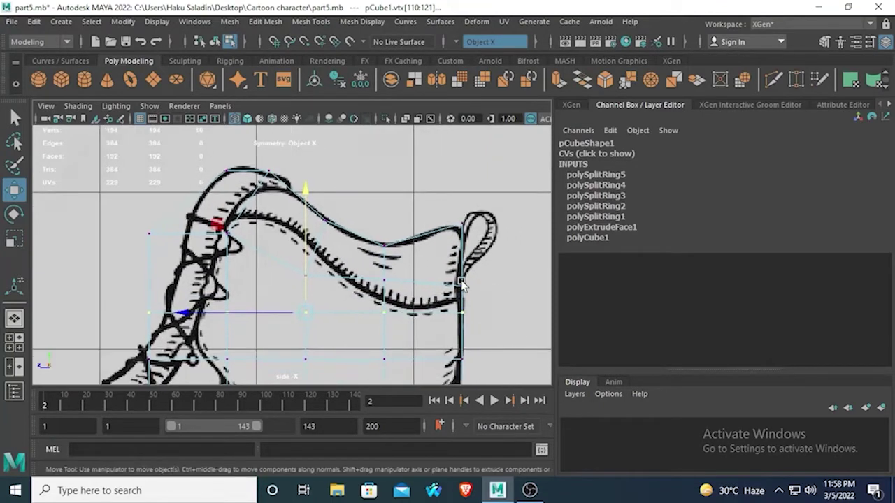
left_click_drag(442, 207, 466, 243)
middle_click_drag(449, 190, 434, 230, "alt")
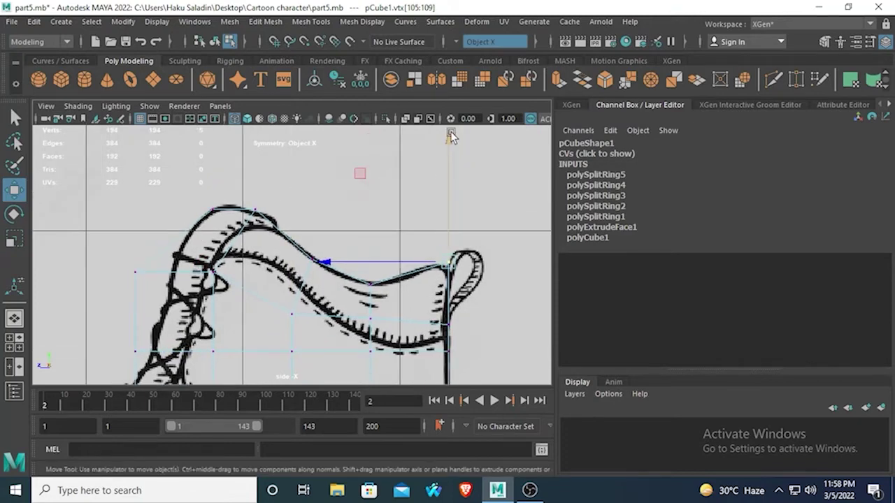
left_click_drag(451, 133, 451, 136)
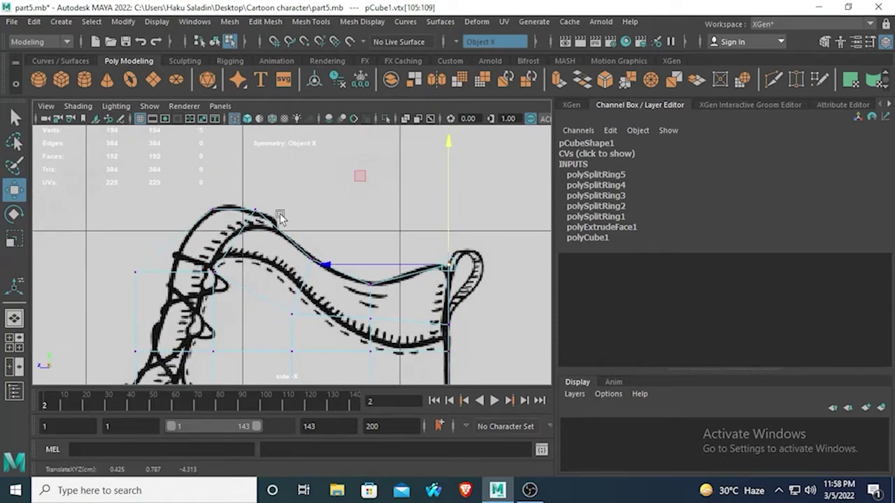
- Move the upper two vertex rows on the shaft's front edge back along Z to the lacing outline
middle_click_drag(56, 272, 175, 279, "alt")
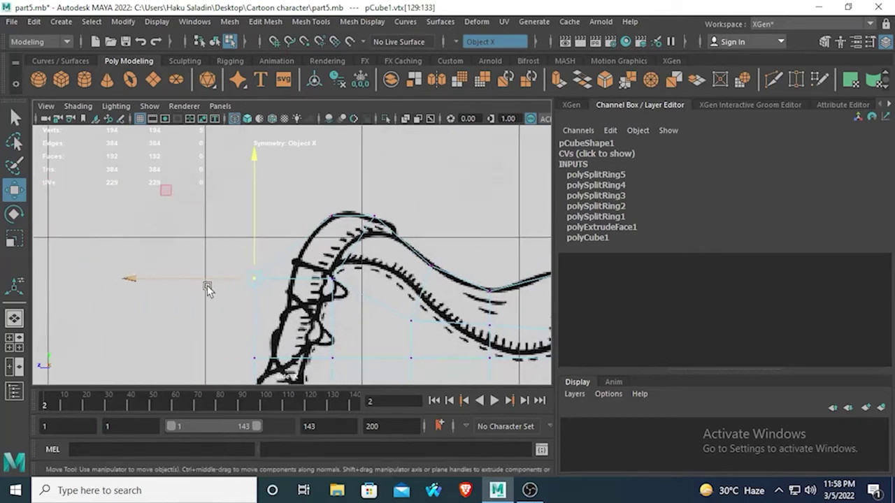
left_click_drag(138, 281, 172, 281)
middle_click_drag(367, 339, 306, 245, "alt")
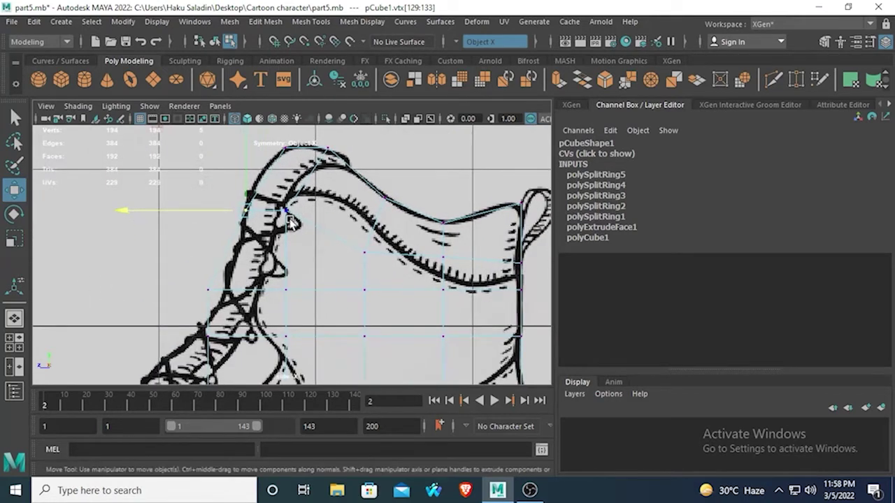
left_click_drag(171, 279, 232, 317)
left_click_drag(119, 289, 137, 289)
- Move the third-row vertices on the shaft's front edge forward to Z about -2.283 and those in the column behind to Z about -2.721
middle_click_drag(200, 306, 273, 211, "alt")
left_click_drag(314, 261, 257, 229)
left_click_drag(167, 242, 161, 242)
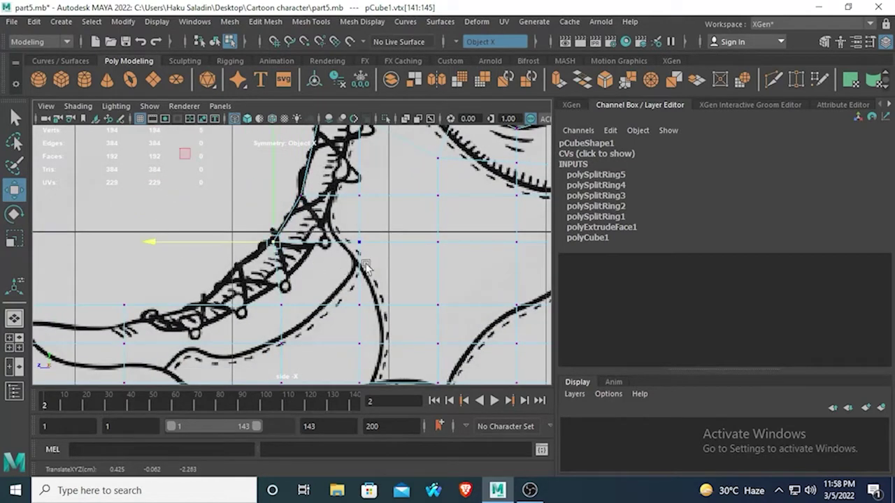
left_click_drag(366, 261, 335, 225)
left_click_drag(242, 242, 228, 242)
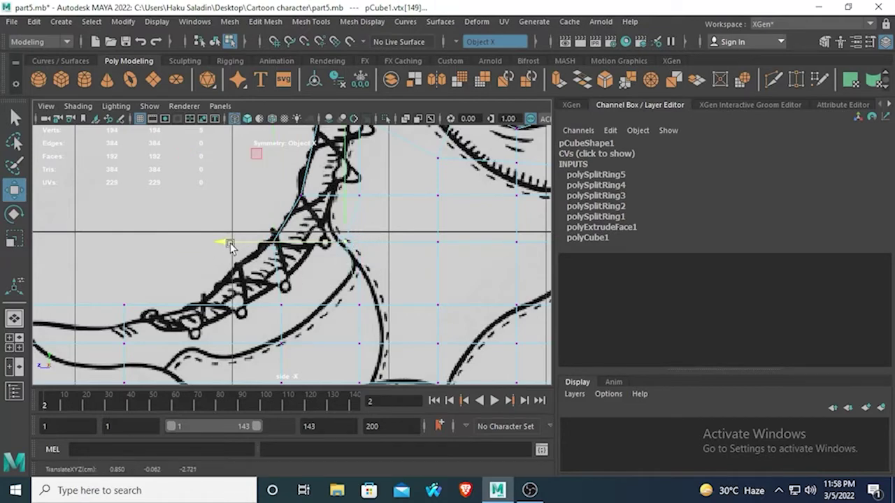
- Move the vertices where the shaft meets the foot forward to Z about -2.117, then try raising them and undo the raise
left_click_drag(302, 317, 259, 285)
left_click_drag(173, 305, 142, 293)
left_click_drag(249, 193, 232, 171)
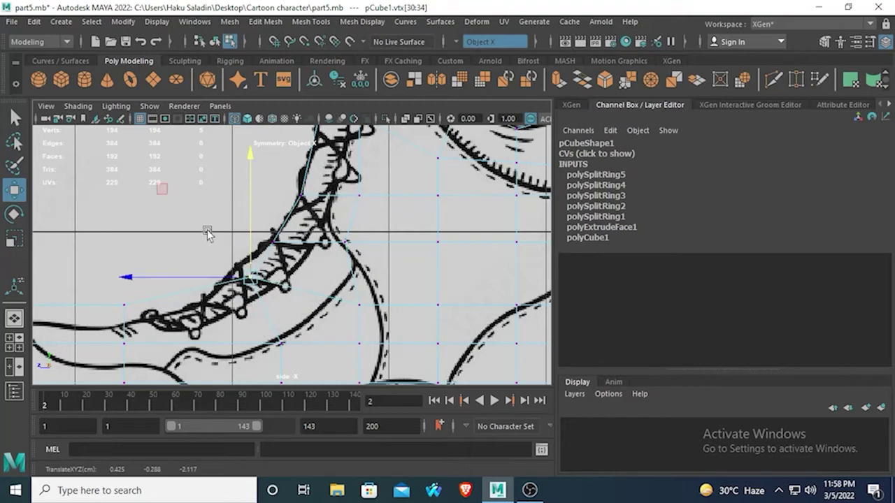
key("ctrl+z")
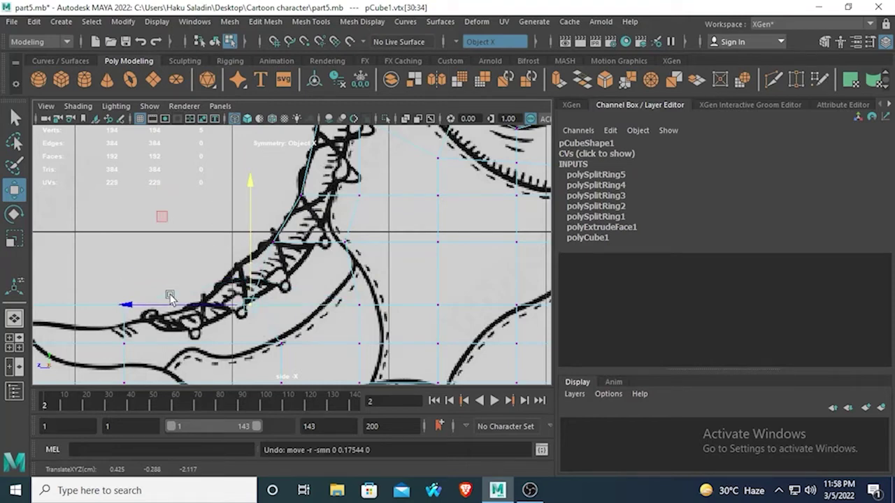
middle_click_drag(170, 295, 257, 169, "alt")
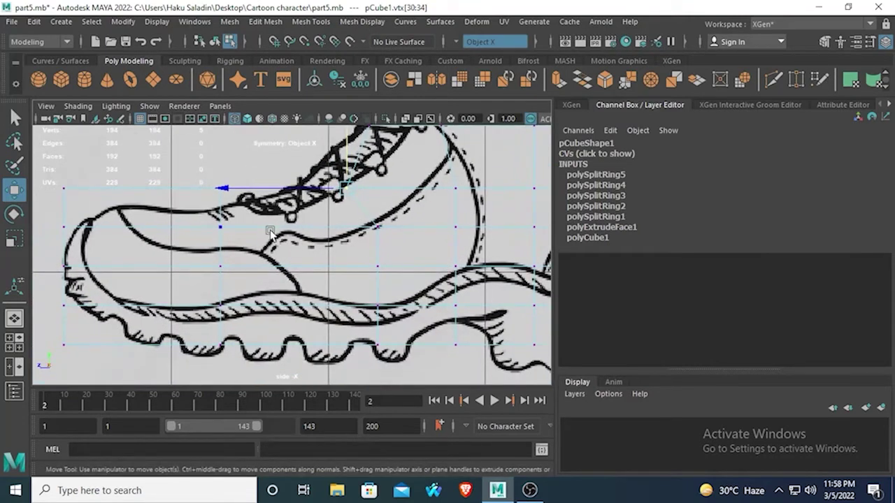
left_click(239, 219)
left_click(136, 218)
right_click(138, 212)
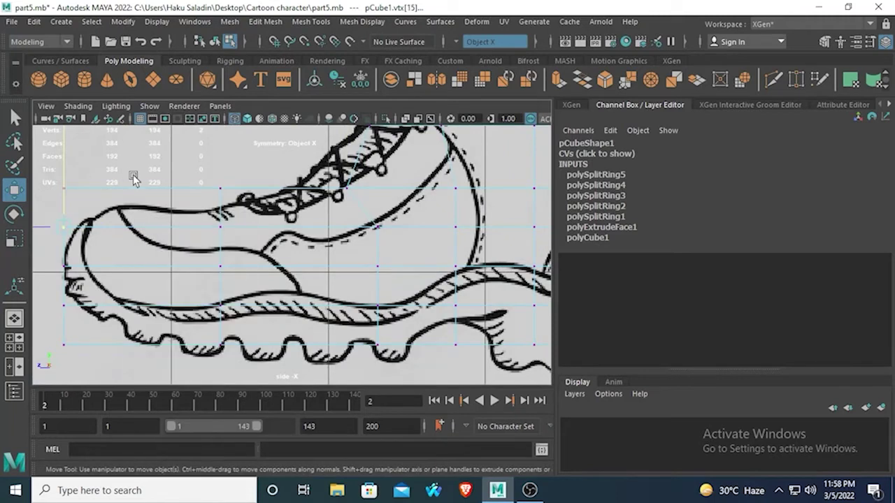
right_click_drag(123, 187, 121, 168)
left_click(149, 211)
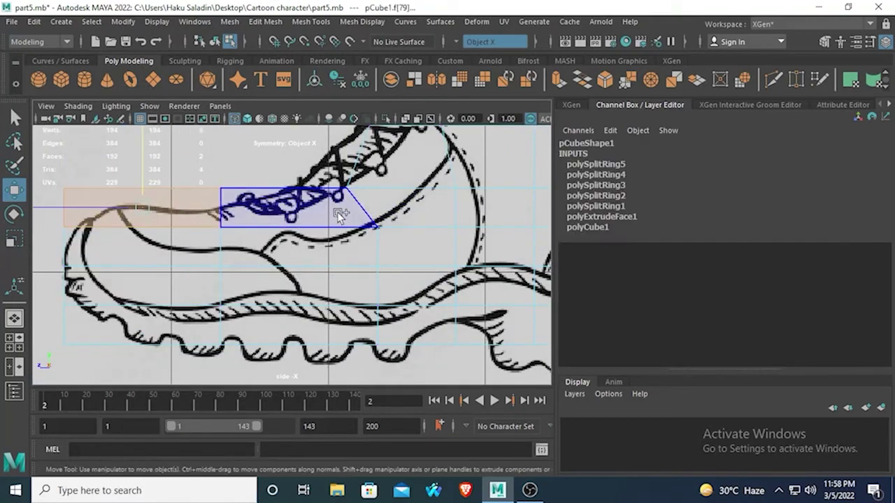
left_click(326, 212, "shift")
- Insert one edge loop midway across each of the two wide foot segments, at the instep and at the toe
left_click(274, 189)
right_click_drag(274, 187, 261, 94)
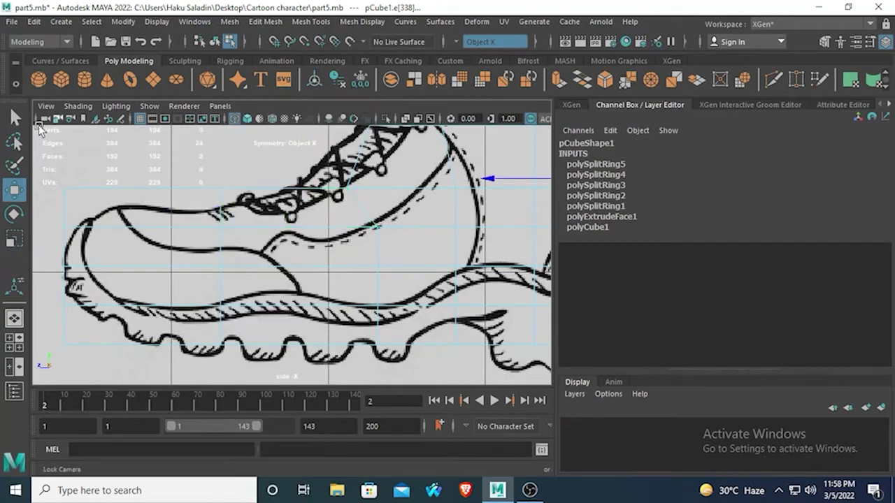
left_click(14, 117)
right_click_drag(306, 198, 286, 253, "shift")
left_click(147, 190)
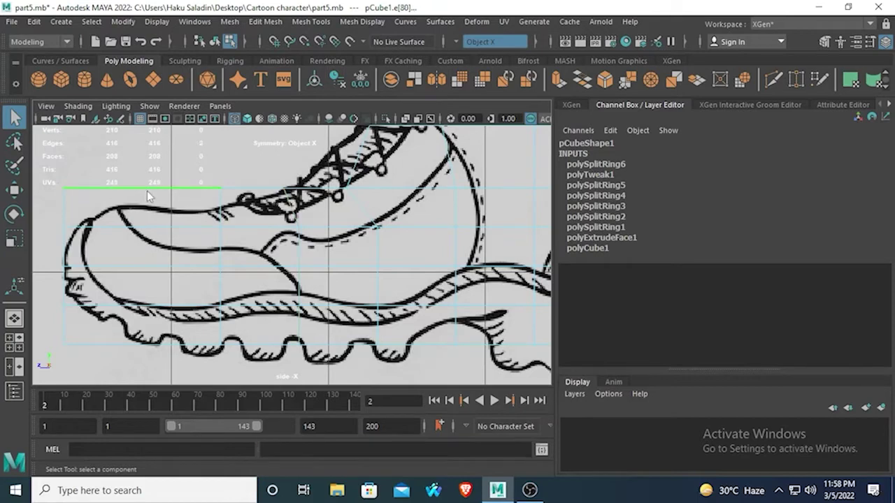
right_click_drag(146, 191, 245, 223, "ctrl")
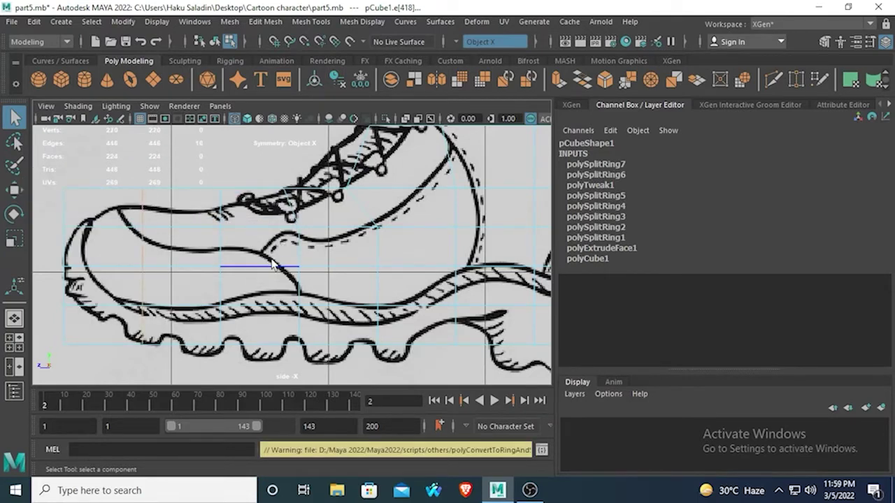
- Raise the vertices where the shaft meets the foot to Y about -0.204 and shift them to Z about -2.058 on the lacing outline
right_click_drag(349, 185, 303, 154)
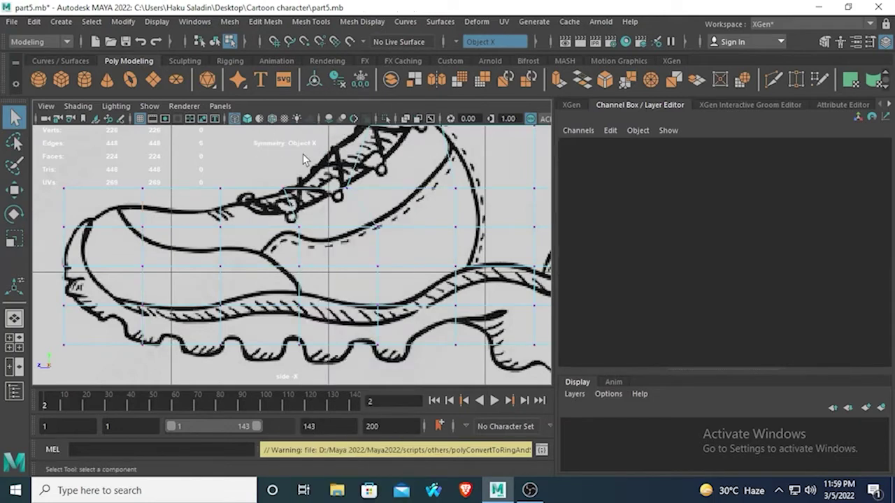
left_click_drag(330, 179, 362, 203)
middle_click_drag(347, 208, 335, 224, "alt")
left_click(14, 189)
left_click_drag(332, 223, 301, 188)
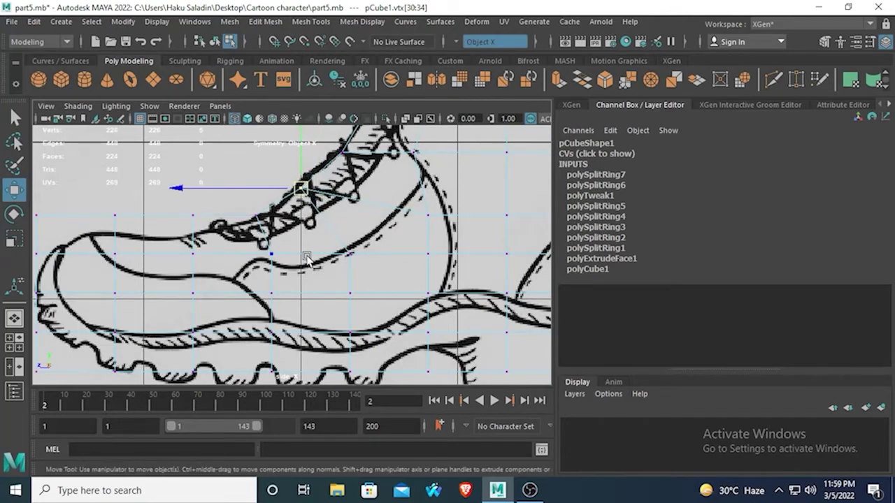
key("ctrl+z")
middle_click_drag(291, 293, 255, 336, "alt")
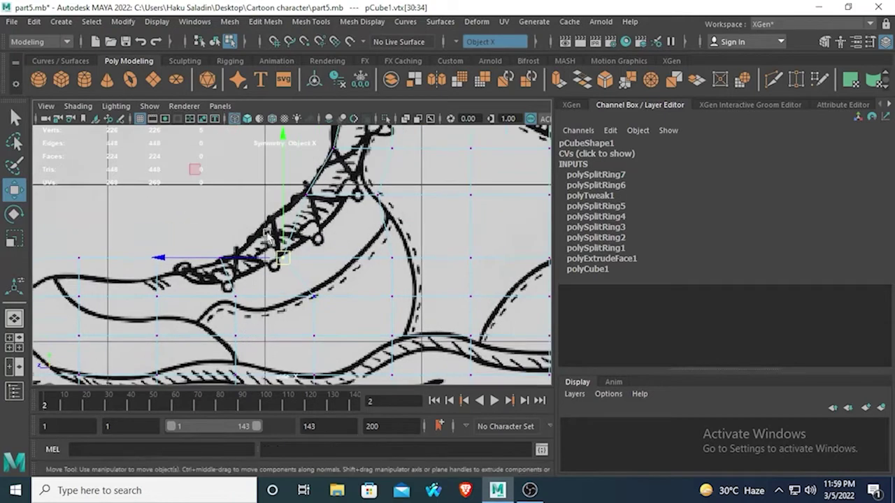
left_click_drag(285, 137, 284, 113)
mouse_move(184, 235)
left_mouse_down()
mouse_move(163, 235)
mouse_move(182, 234)
left_mouse_up()
middle_click_drag(257, 186, 253, 236, "alt")
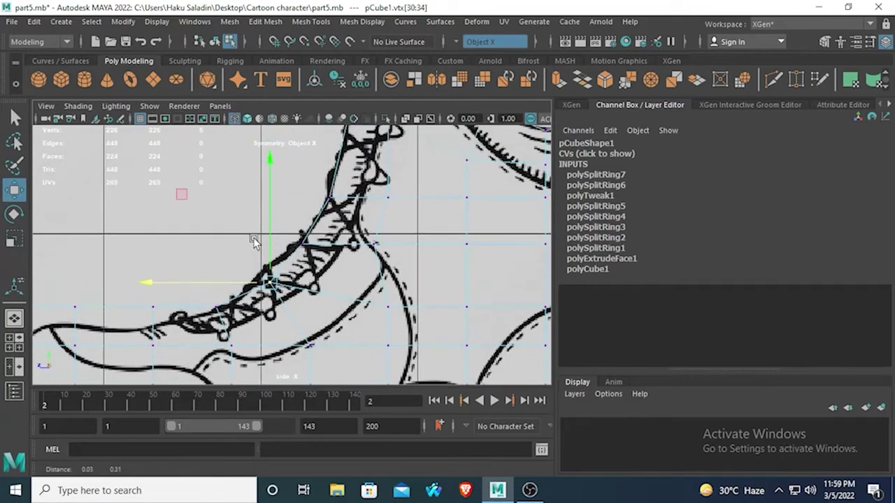
left_click_drag(272, 164, 271, 148)
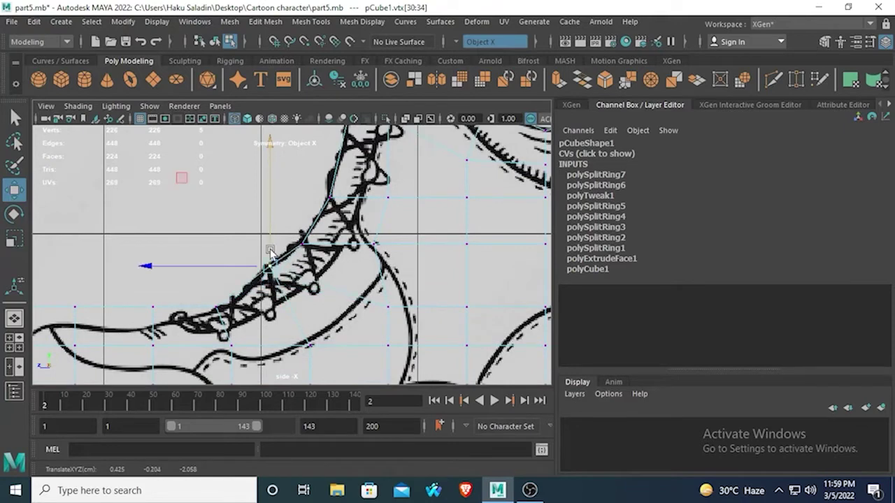
- Shift the top vertices of the new instep edge loop along Z to meet the lower lacing outline
left_click_drag(202, 292, 233, 318)
left_click_drag(93, 306, 104, 308)
middle_click_drag(327, 313, 407, 241, "alt")
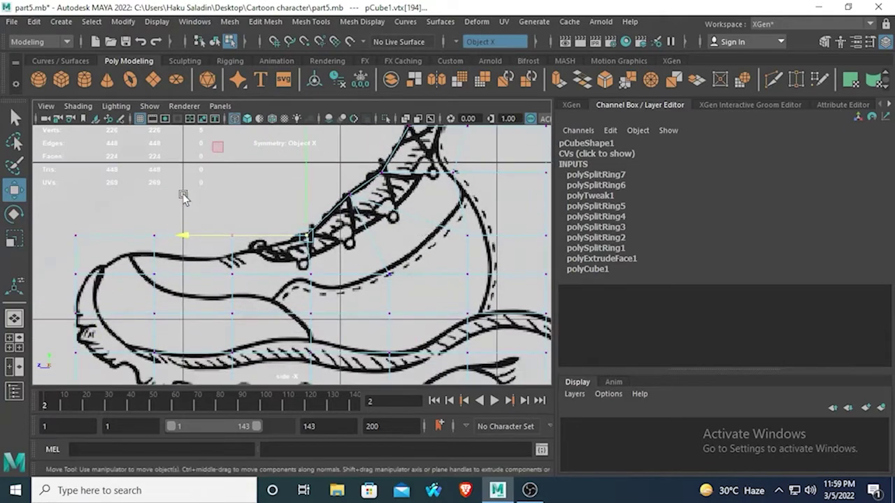
- Lower the foot's top vertices ahead of the laces to Y about -0.584 and those of the toe edge loop to Y about -0.576
left_click_drag(211, 218, 256, 247)
middle_click_drag(252, 194, 293, 241, "alt")
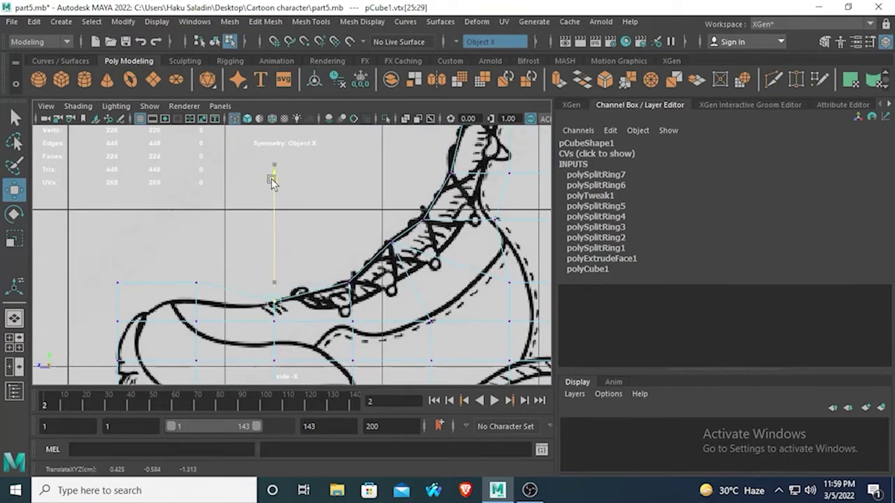
left_click(198, 284)
left_click_drag(194, 156, 197, 174)
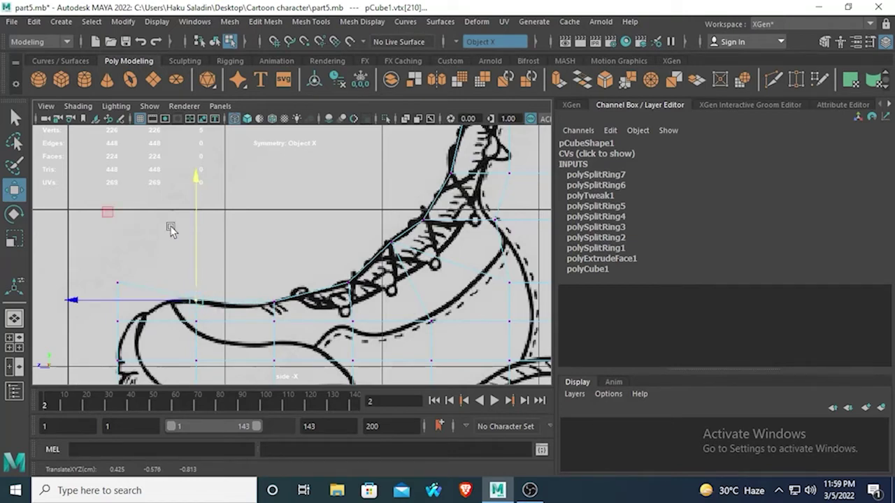
- Move the toe's top front corner vertices back to Z about -0.522 and lower them to Y about -0.630
left_click_drag(77, 251, 138, 311)
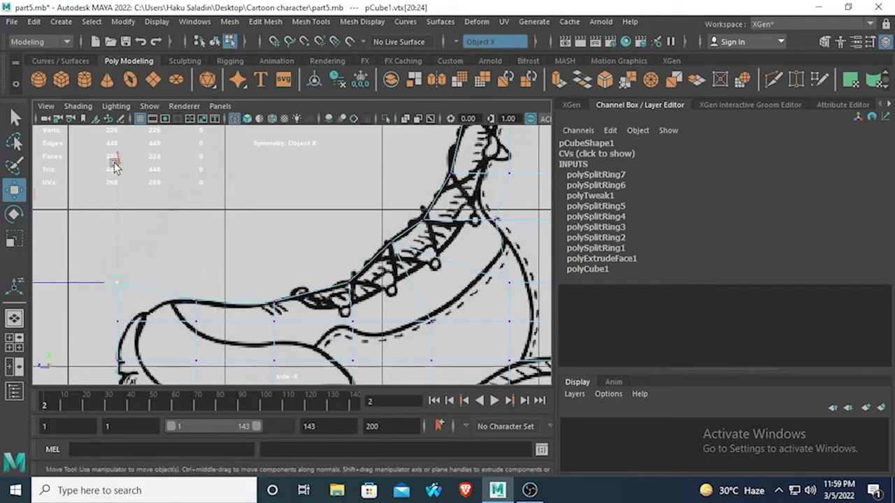
left_click_drag(49, 283, 82, 283)
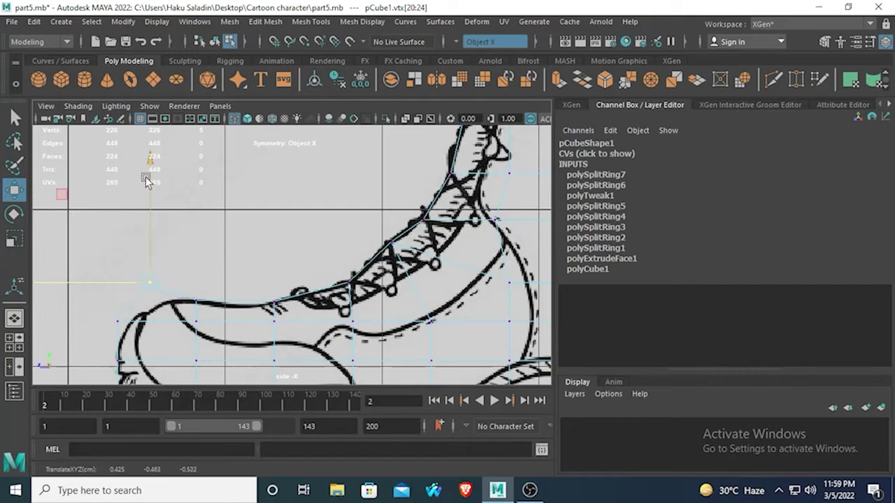
left_click_drag(150, 165, 155, 189)
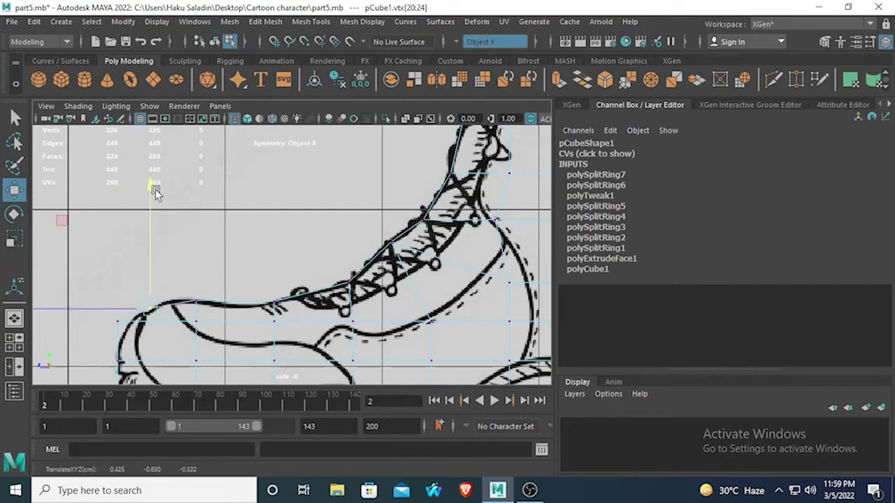
- Move the toe front's second-row vertices back to the outline and refine the top corner vertices to Y about -0.605, Z about -0.568
middle_click_drag(101, 325, 146, 288, "alt")
left_click_drag(176, 275, 152, 303)
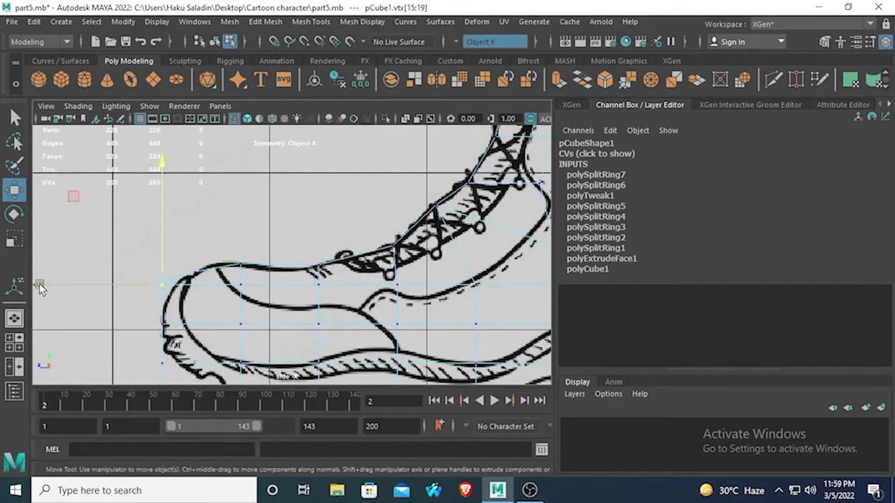
left_click_drag(39, 285, 49, 287)
left_click_drag(185, 253, 208, 281)
left_click_drag(193, 156, 196, 154)
left_click_drag(77, 271, 85, 271)
left_click_drag(201, 159, 203, 155)
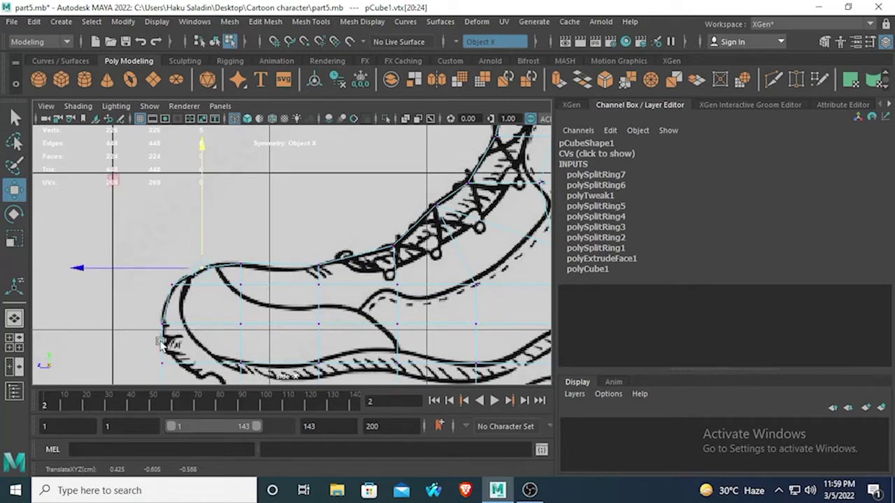
key("alt+v")
key("alt+v")
key("alt")
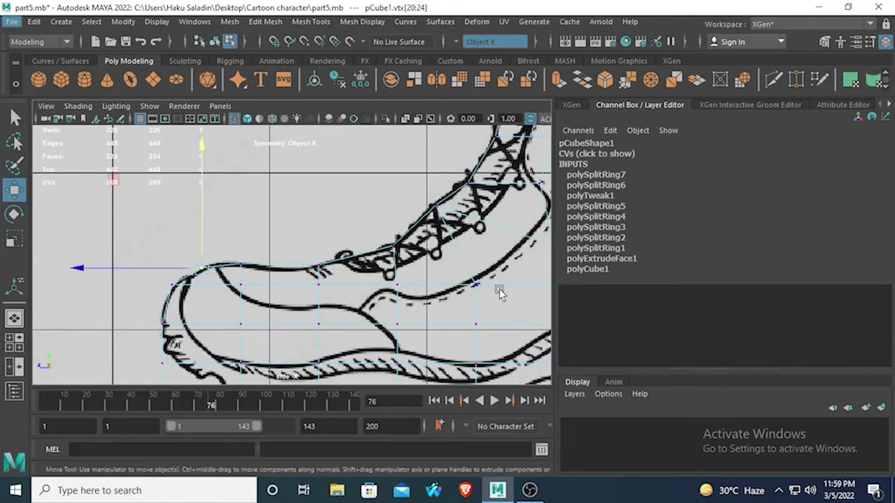
- Move the toe front's fourth-row vertices back to the outsole outline and lower the third-row vertices slightly
middle_click_drag(255, 305, 303, 165, "alt")
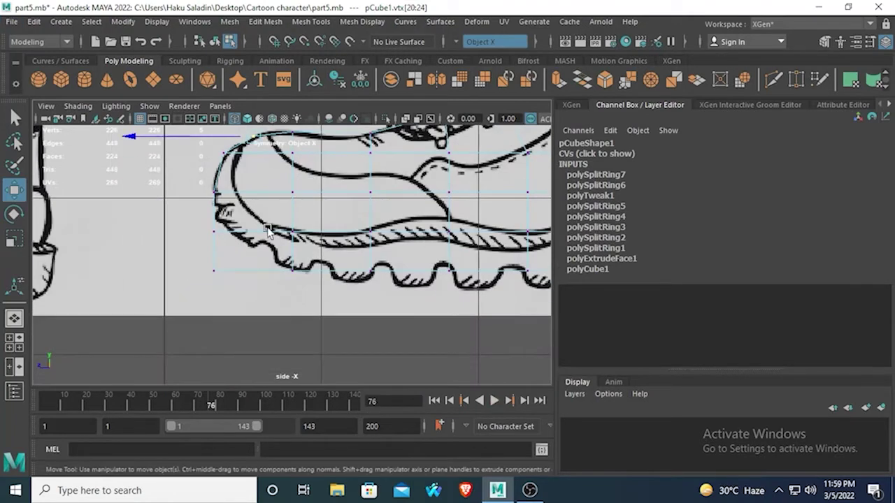
middle_click_drag(266, 230, 250, 285, "alt")
left_click_drag(166, 262, 224, 319)
left_click_drag(85, 283, 103, 282)
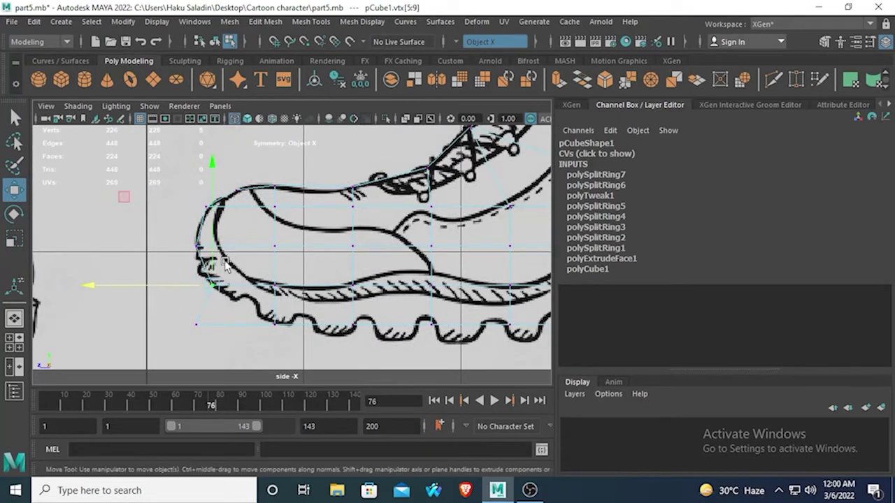
left_click_drag(226, 264, 170, 221)
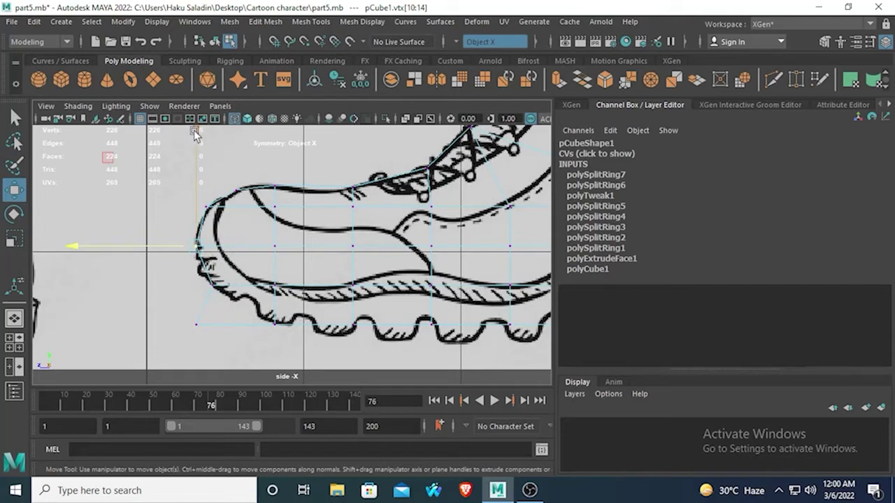
left_click_drag(195, 135, 198, 137)
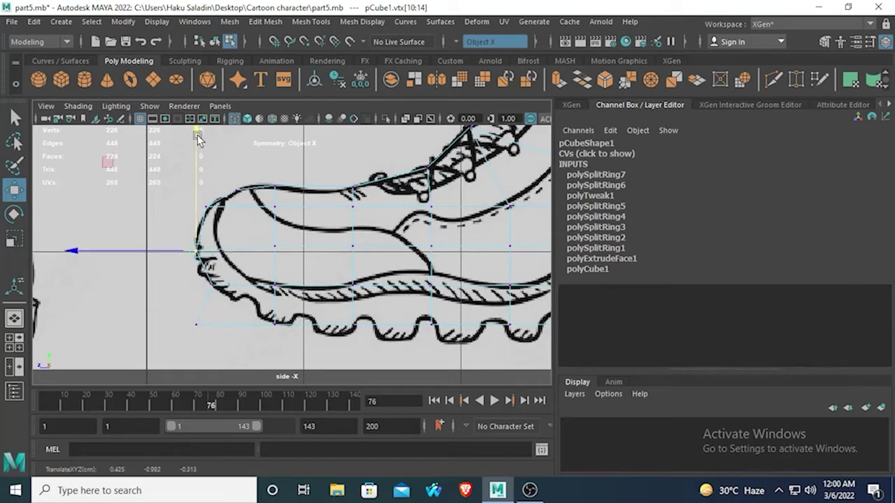
- Move the toe's bottom front corner vertices back to Z about -0.522 and raise them to Y about -1.283 on the outsole outline
left_click_drag(186, 313, 223, 337)
left_click_drag(72, 324, 105, 324)
left_click_drag(227, 204, 236, 175)
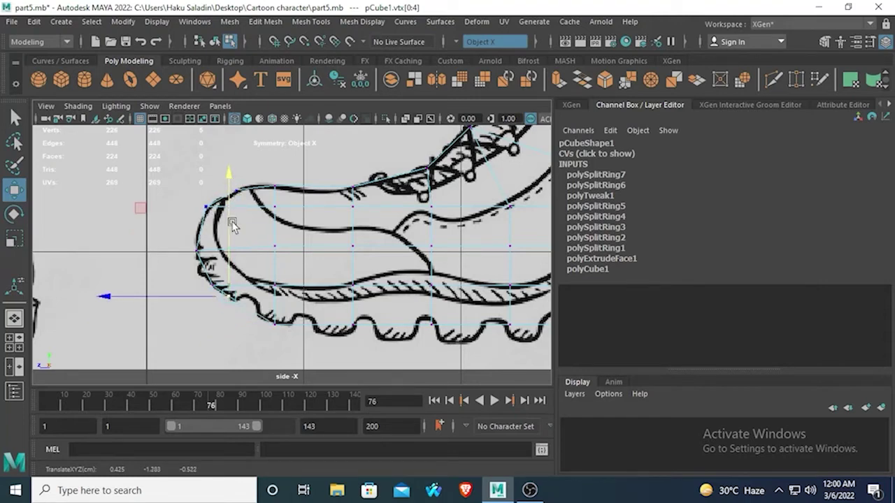
middle_click_drag(463, 327, 279, 314, "alt")
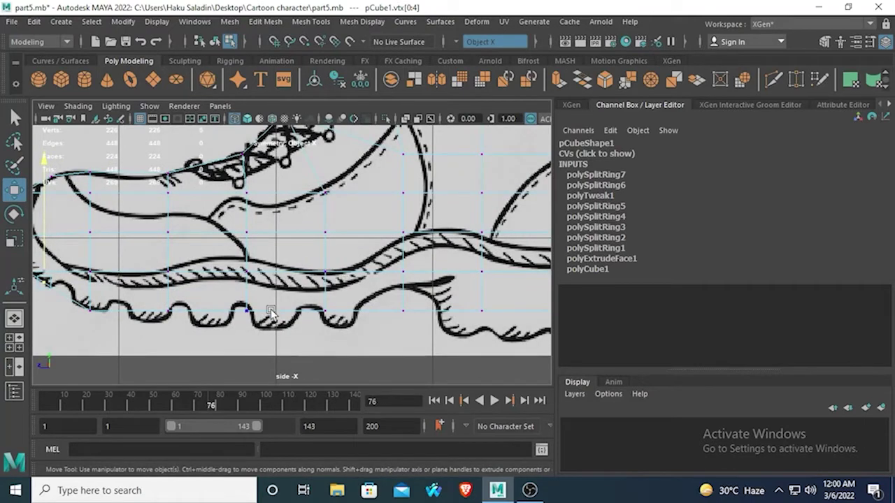
left_click(470, 336)
middle_click_drag(487, 336, 391, 323, "alt")
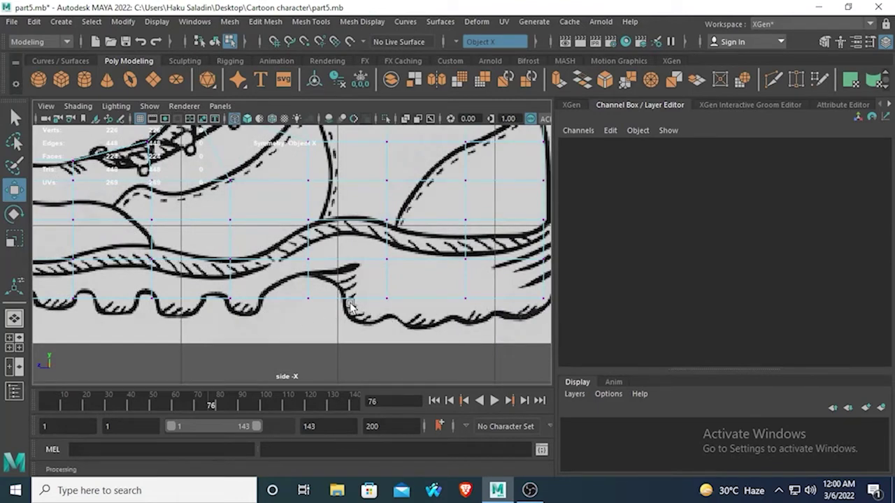
middle_click_drag(349, 306, 486, 292, "alt")
middle_click_drag(138, 293, 200, 293, "alt")
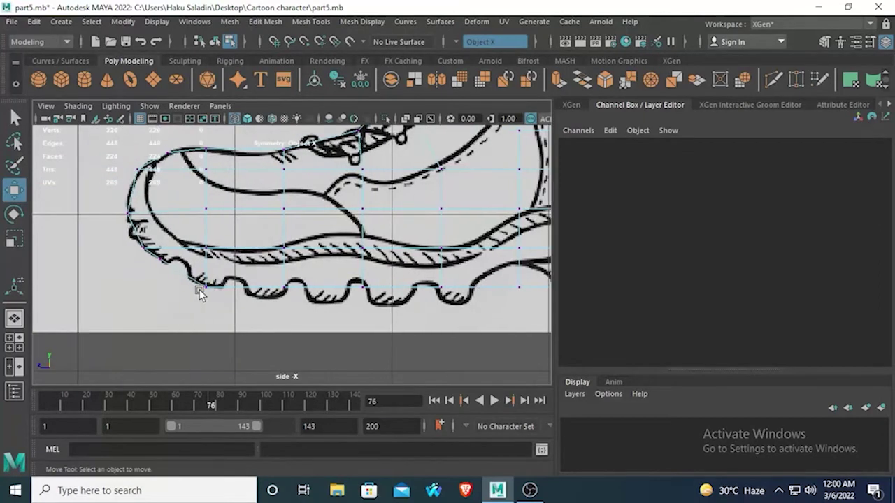
left_click_drag(198, 292, 211, 294)
middle_click_drag(278, 264, 99, 215, "alt")
middle_click_drag(344, 236, 270, 239, "alt")
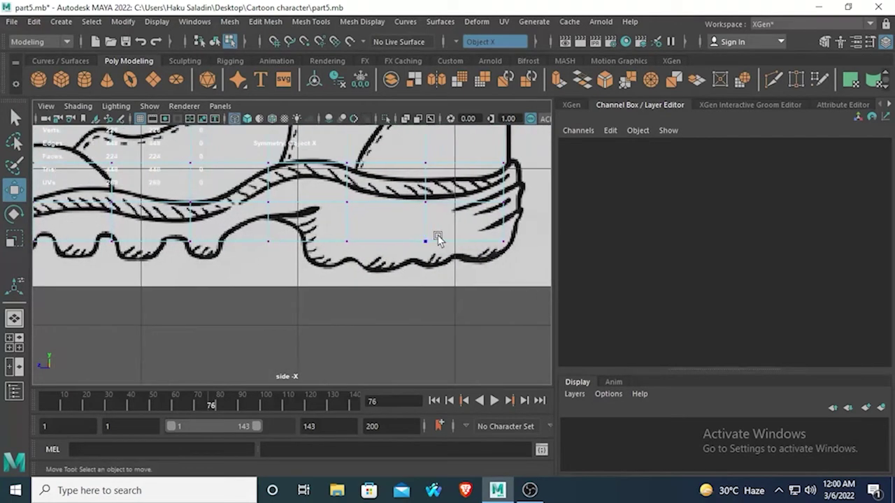
- Delete the bottom row of the boot's faces along the outsole in the side view, leaving the toe front's faces
right_click(428, 239)
left_click(423, 223)
right_click(430, 226)
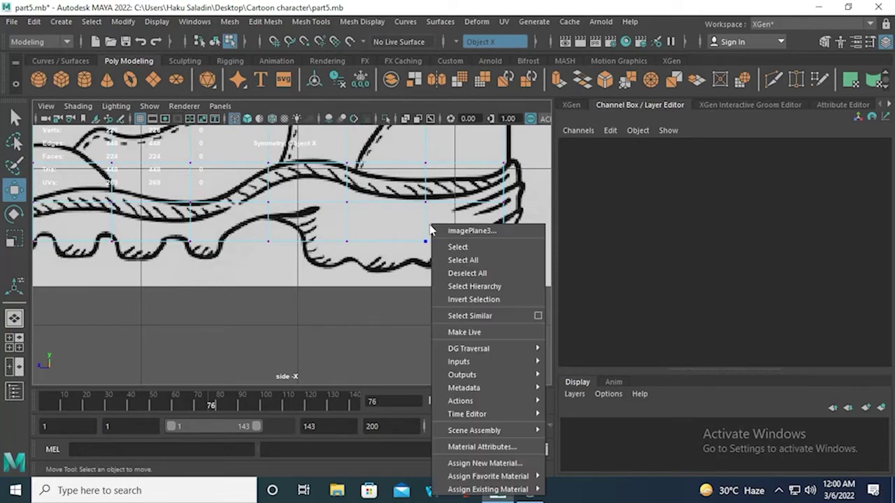
right_click(419, 223)
right_click_drag(421, 205, 412, 183)
scroll(445, 250, "down", 8)
scroll(336, 281, "up", 1)
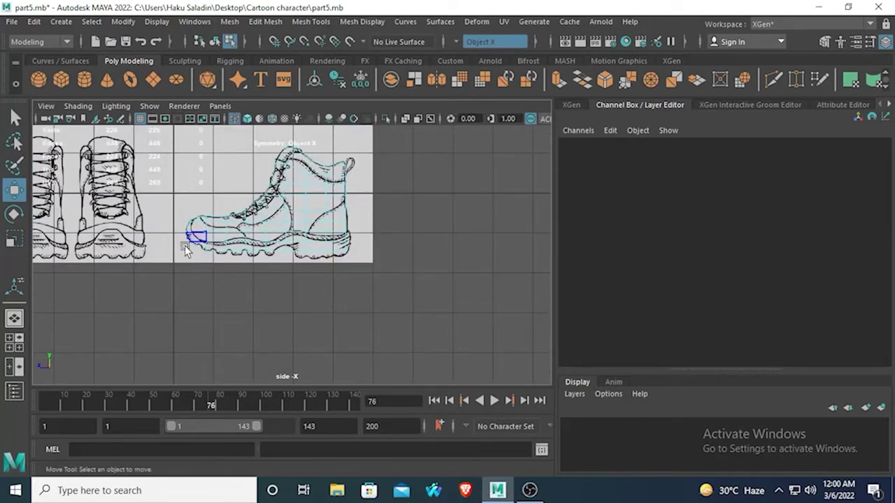
left_click_drag(193, 249, 440, 285)
key("Delete")
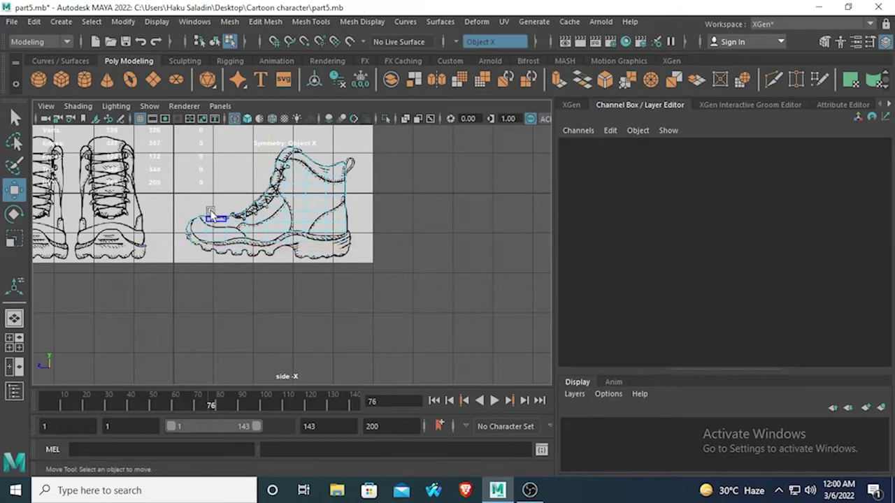
- Examine the remaining boot mesh in the four-view layout and along the sole and toe in the side view
scroll(214, 245, "up", 4)
key("space")
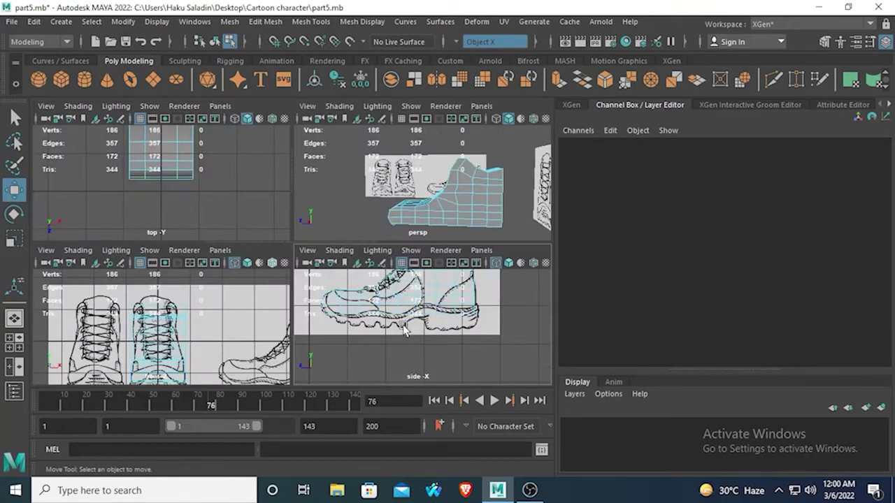
key("space")
scroll(406, 267, "up", 2)
scroll(406, 263, "up", 1)
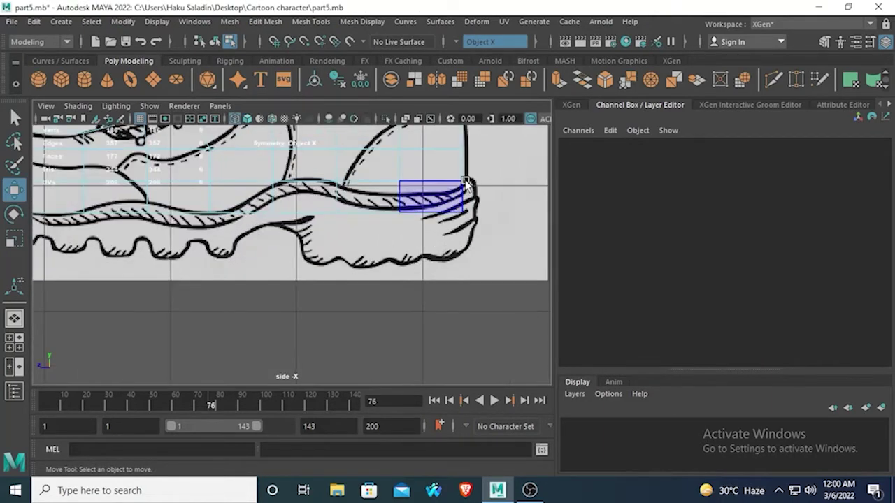
left_click_drag(402, 183, 117, 211)
middle_click_drag(112, 225, 386, 254, "alt")
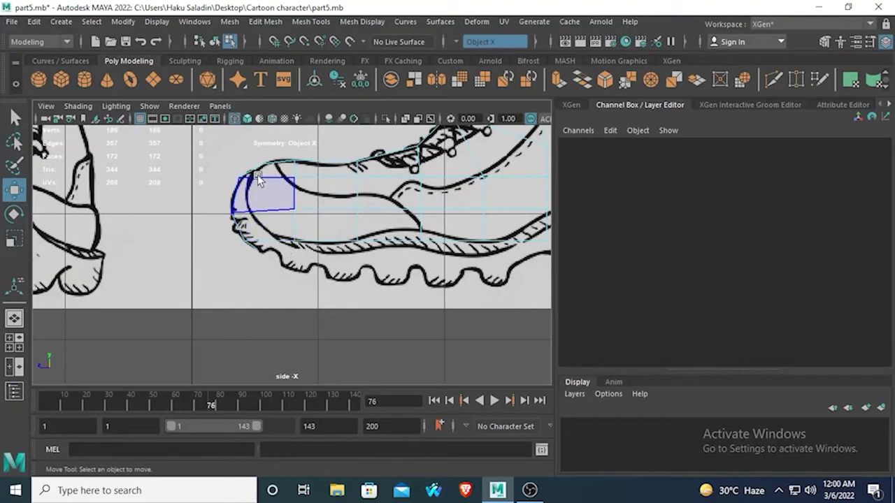
middle_click_drag(288, 199, 287, 248, "alt")
scroll(287, 250, "up", 1)
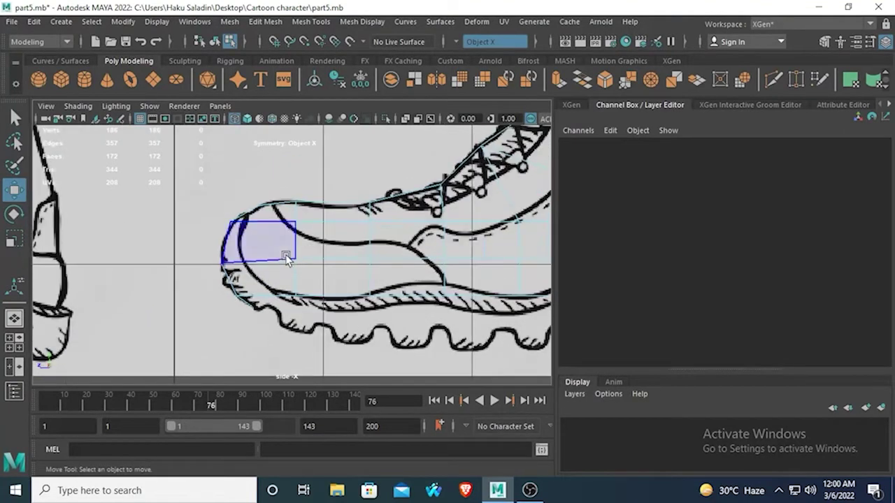
- Move the toe front's second-row vertices back to the inner toe outline and the third-row vertices back to Z about -0.463
right_click(236, 225)
left_click(201, 197)
right_click_drag(233, 223, 158, 131)
left_click_drag(248, 235, 249, 236)
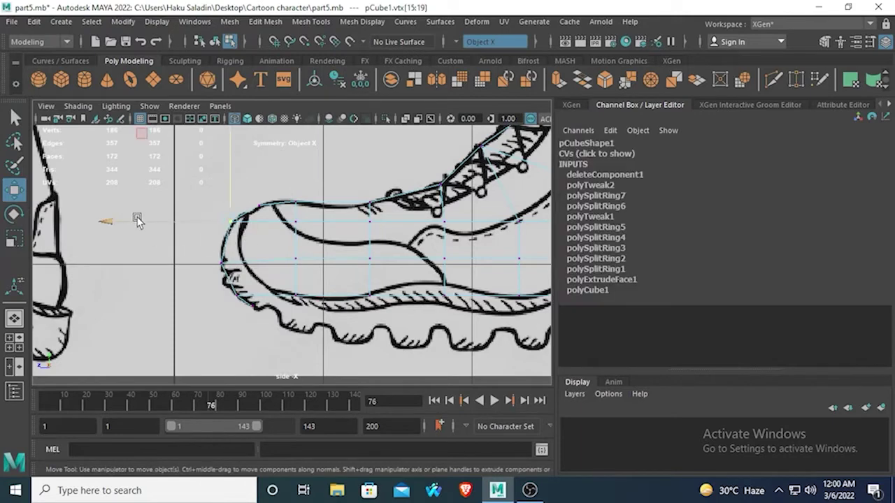
left_click_drag(119, 216, 131, 216)
left_click_drag(204, 250, 226, 274)
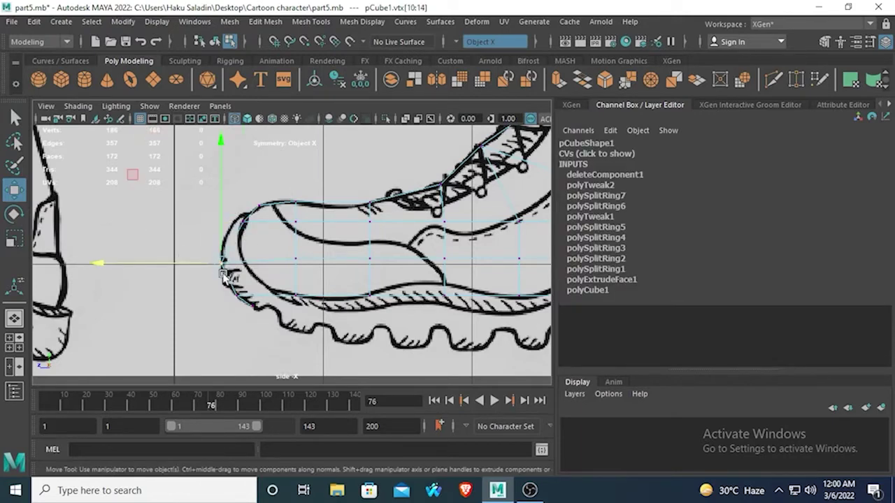
left_click_drag(114, 263, 133, 263)
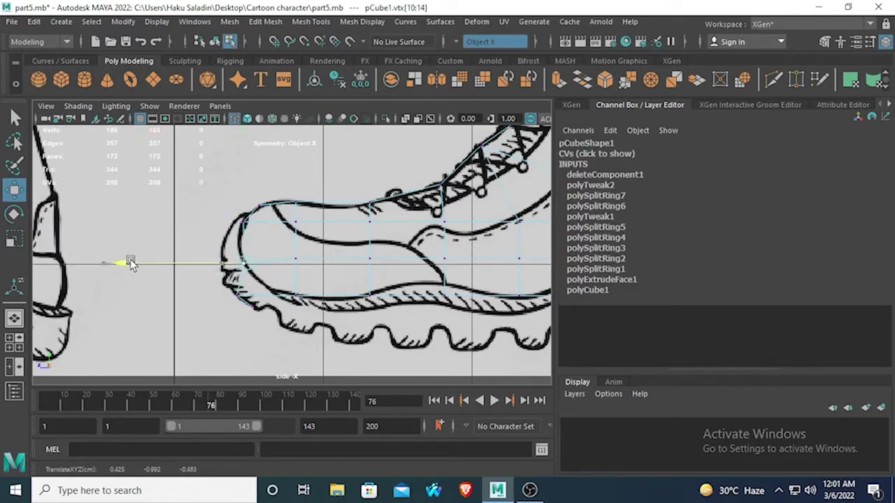
- Delete the lowest row of faces at the toe front, below the toe cap
left_click_drag(205, 280, 253, 295)
scroll(241, 319, "down", 5)
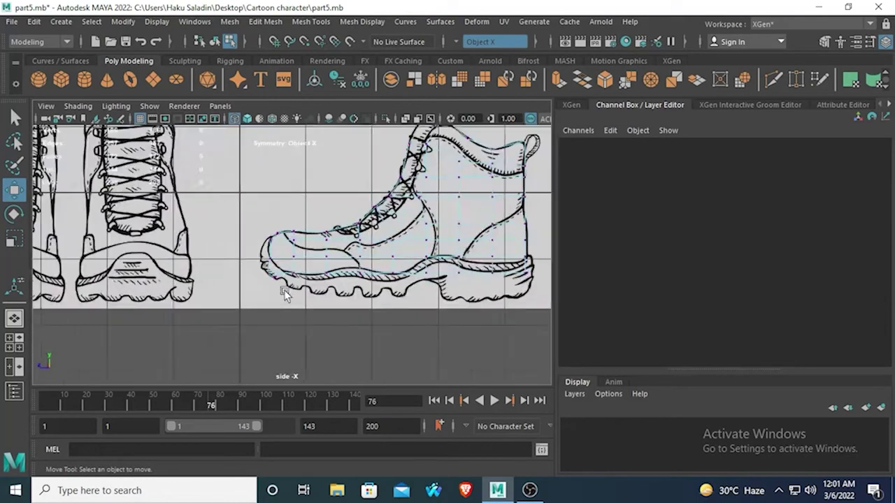
scroll(286, 293, "up", 4)
right_click_drag(252, 303, 226, 149)
right_click_drag(245, 298, 243, 168)
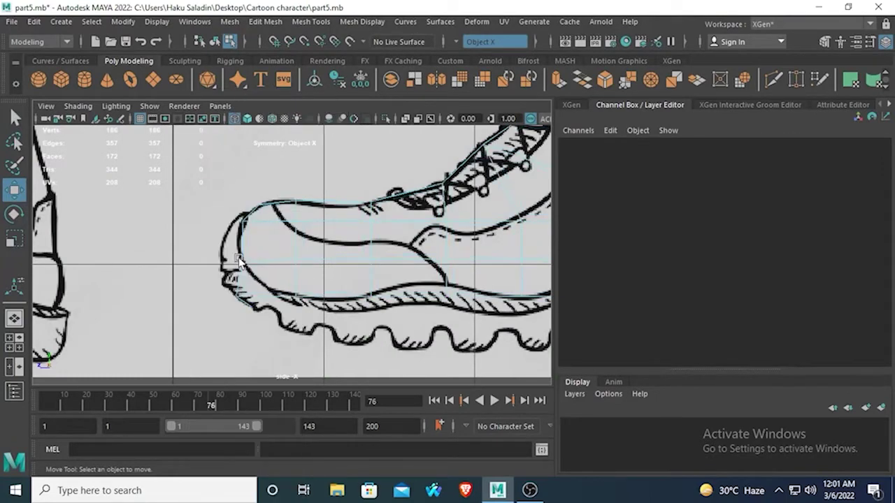
left_click_drag(262, 317, 240, 304)
key("Delete")
- Move the toe's bottom front vertices back to Z about -0.658 and raise them onto the upper's lower outline
scroll(245, 309, "up", 3)
right_click_drag(223, 266, 141, 125)
left_click_drag(198, 306, 229, 332)
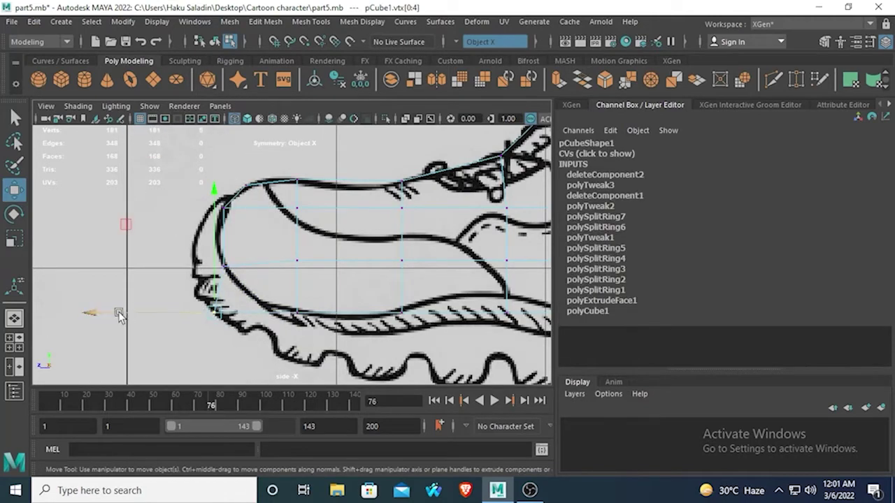
left_click_drag(95, 313, 144, 313)
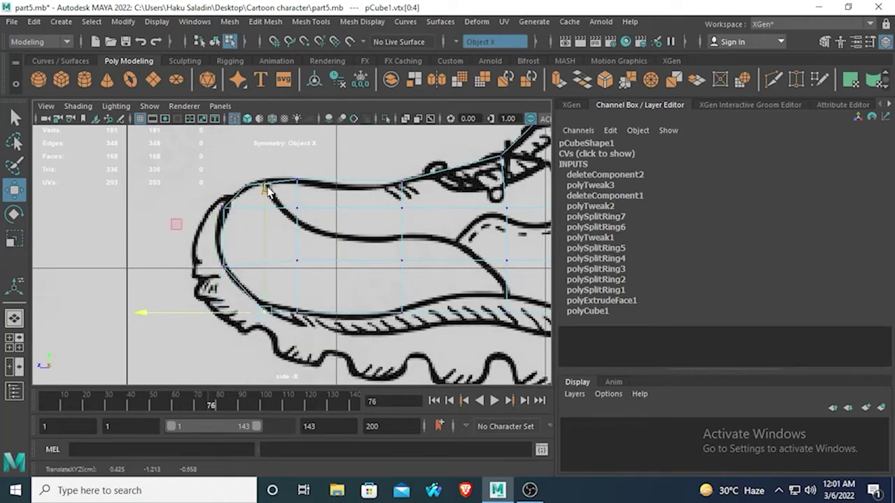
left_click_drag(267, 191, 268, 179)
- Raise the bottom side vertices under the toe cap seam to Y about -1.129, onto the midsole line
middle_click_drag(435, 365, 363, 345, "alt")
left_click_drag(408, 254, 451, 309)
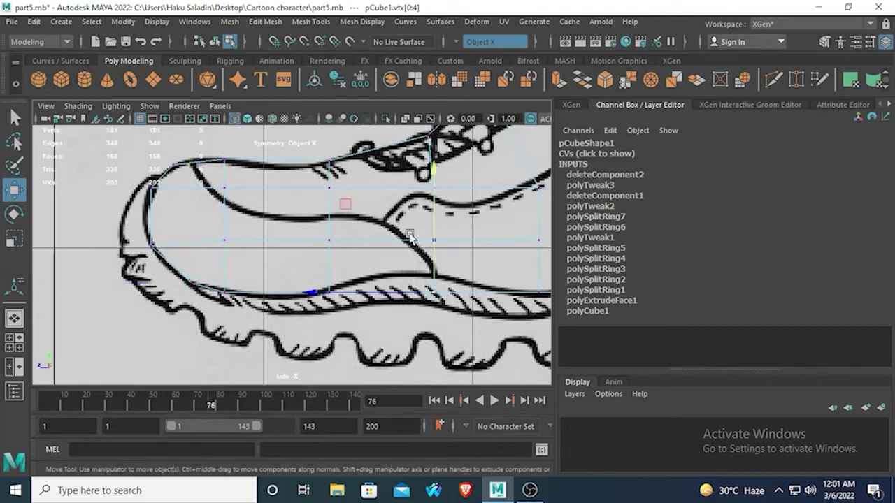
left_click_drag(437, 168, 438, 148)
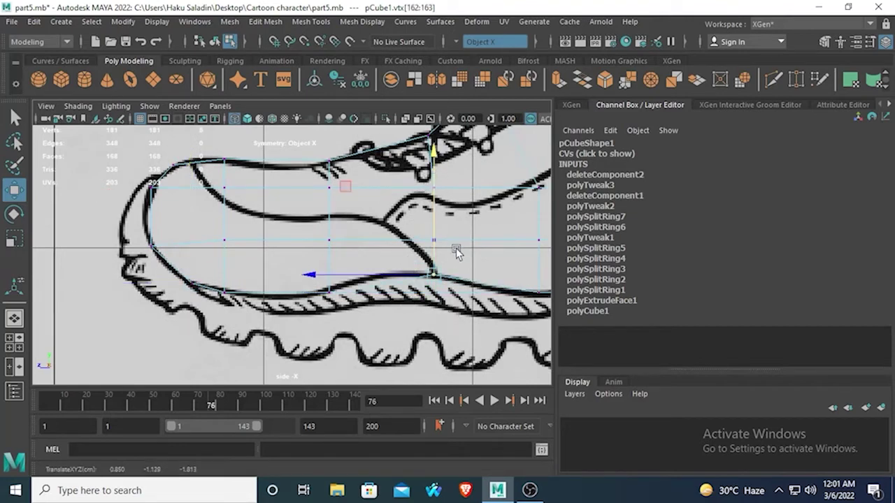
left_click(371, 186)
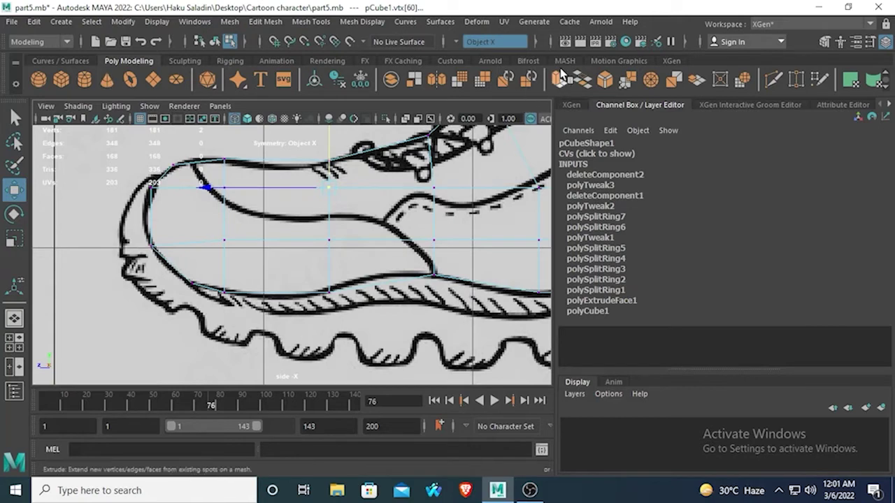
right_click_drag(278, 131, 279, 165)
left_click(268, 168)
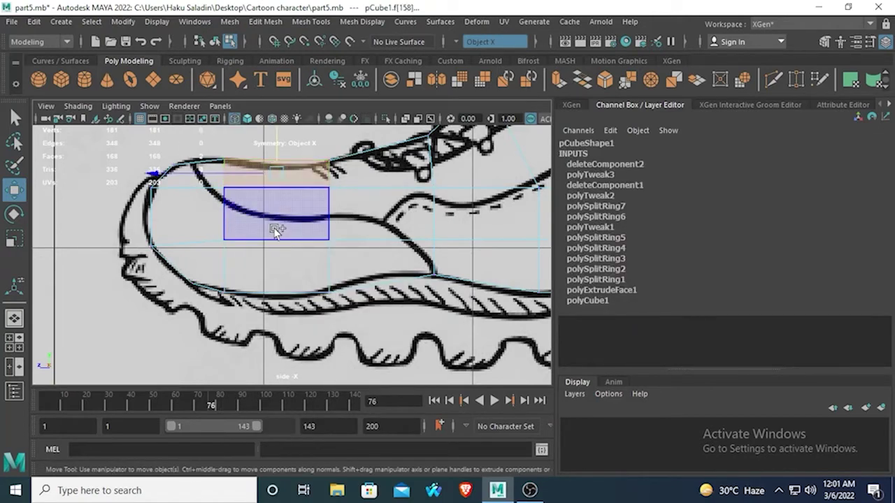
left_click(275, 228)
left_click(398, 199)
left_click(15, 118)
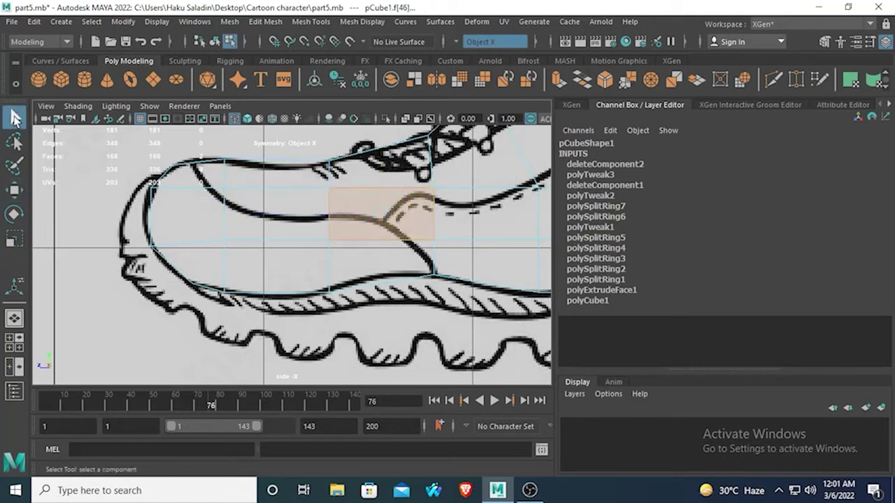
- Insert two vertical edge loops across the forefoot, each midway between existing loops, one behind the toe and one before the toe cap seam
left_click(291, 161)
right_click_drag(274, 161, 275, 97)
left_click(277, 161)
right_click(278, 165)
right_click_drag(278, 165, 270, 130)
left_click(262, 167)
right_click(270, 159)
double_click(266, 168)
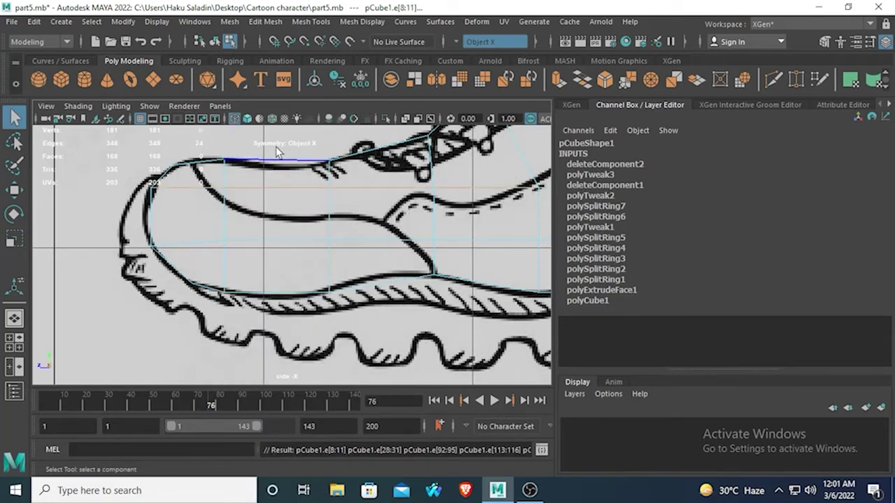
left_click(277, 152)
left_click(290, 161)
right_click_drag(289, 158, 268, 195, "ctrl")
right_click_drag(383, 148, 368, 182, "ctrl")
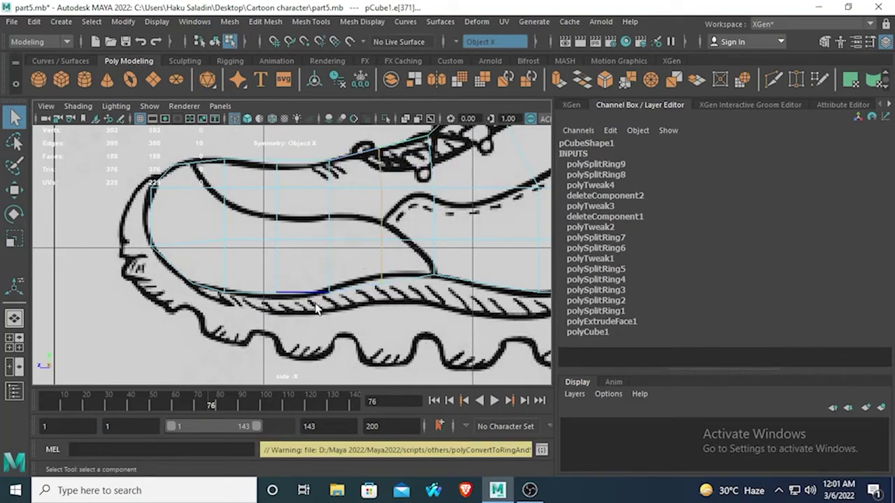
- Fit the new forefoot loops to the midsole line, moving the rear loop's bottom vertices to Y about -1.124 and the front loop's to Y about -1.229
right_click(381, 286)
left_click(312, 193)
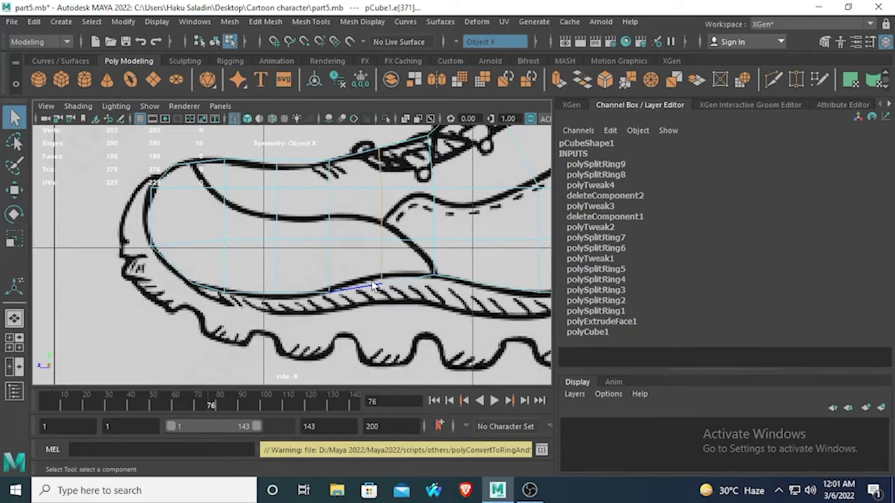
right_click_drag(381, 283, 326, 133)
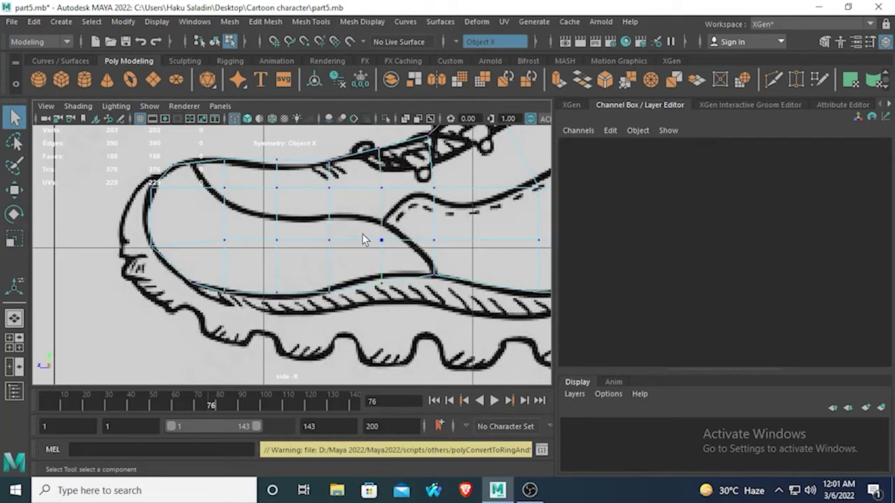
left_click_drag(368, 260, 388, 277)
key("w")
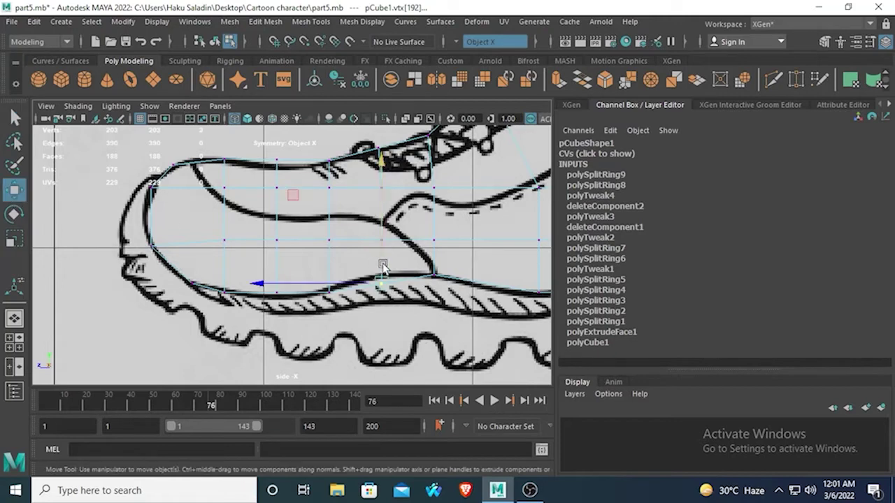
left_click_drag(379, 161, 380, 151)
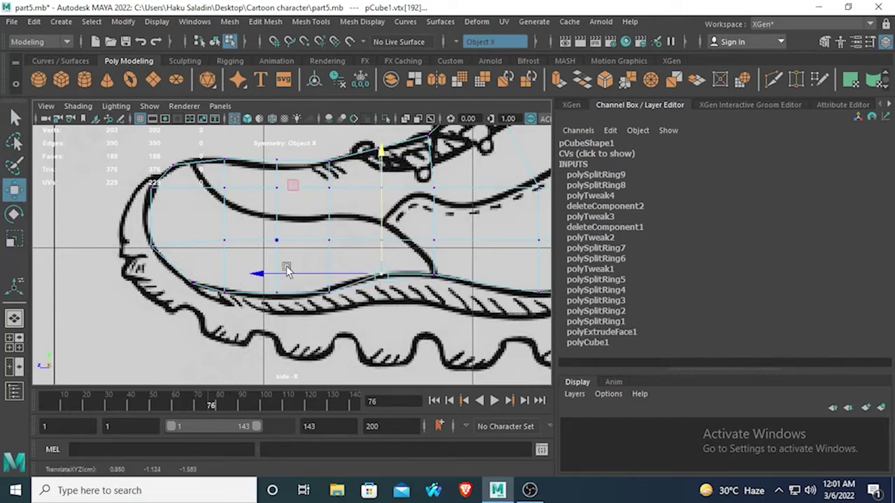
left_click_drag(288, 311, 269, 274)
left_click_drag(277, 170, 276, 174)
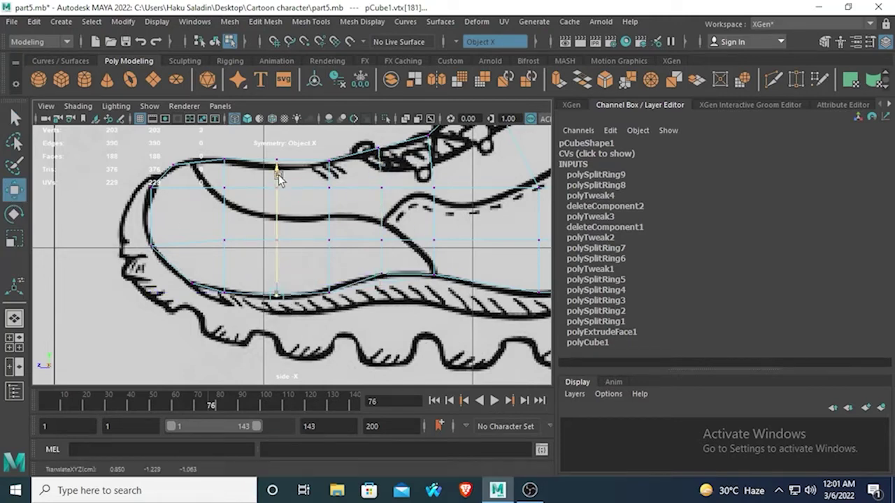
- Raise the lower two rows of side vertices at the midfoot so the bottom edge follows the rising midsole line
middle_click_drag(352, 255, 131, 219, "alt")
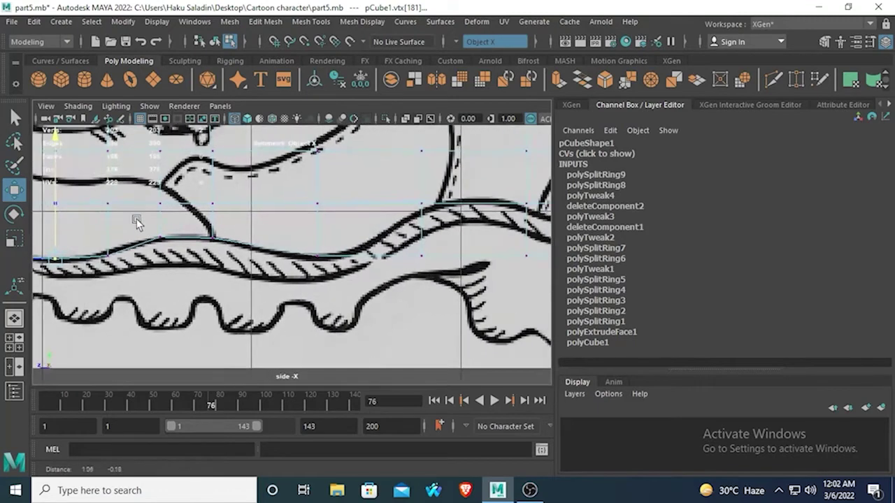
middle_click_drag(418, 216, 363, 230, "alt")
left_click_drag(339, 205, 394, 245)
middle_click_drag(394, 239, 379, 266, "alt")
left_click_drag(353, 134, 348, 105)
left_click_drag(344, 271, 375, 313)
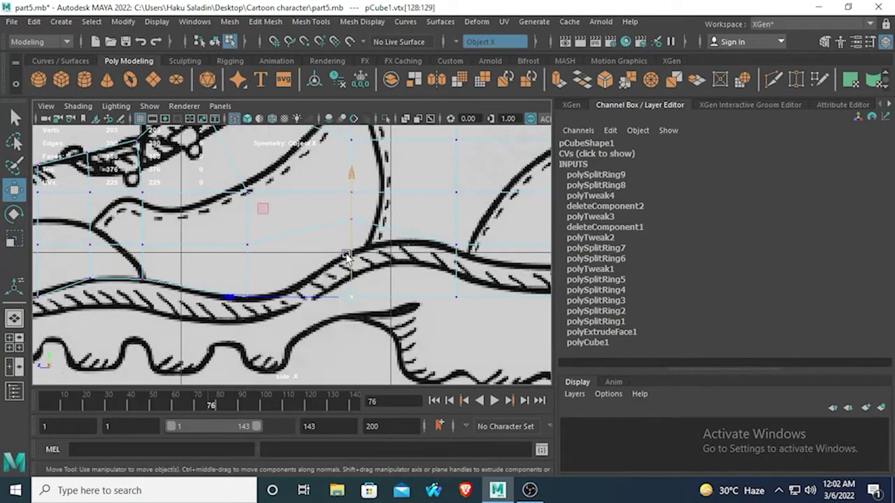
left_click_drag(353, 169, 342, 144)
- Examine the whole boot's lower edge from heel to toe against the side reference image
scroll(338, 253, "down", 5)
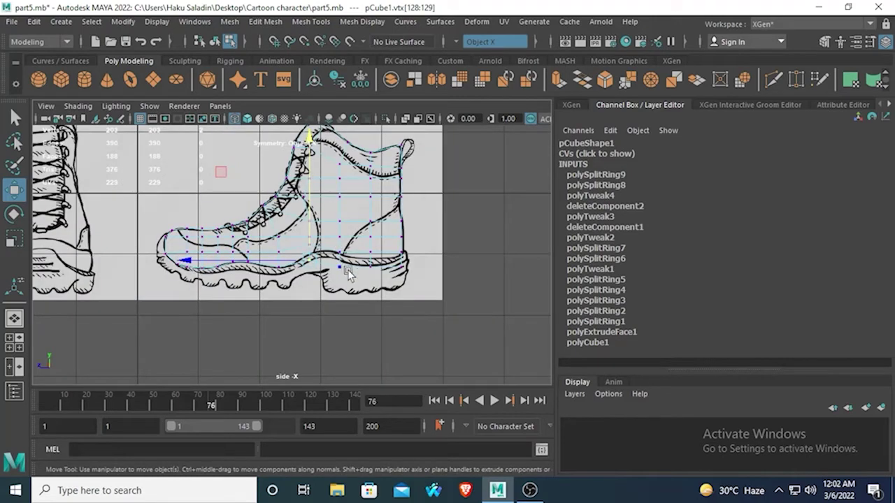
scroll(287, 278, "up", 3)
scroll(273, 283, "up", 1)
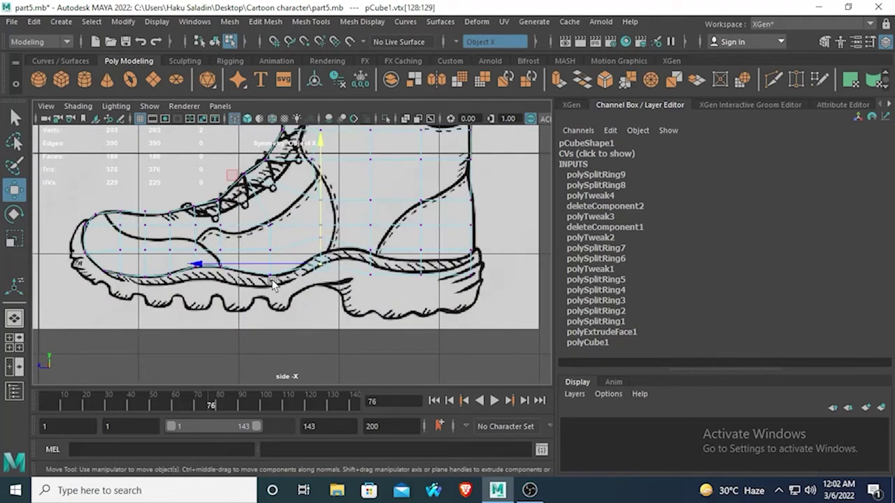
scroll(274, 284, "down", 6)
scroll(273, 285, "up", 2)
scroll(274, 286, "down", 3)
scroll(272, 286, "up", 6)
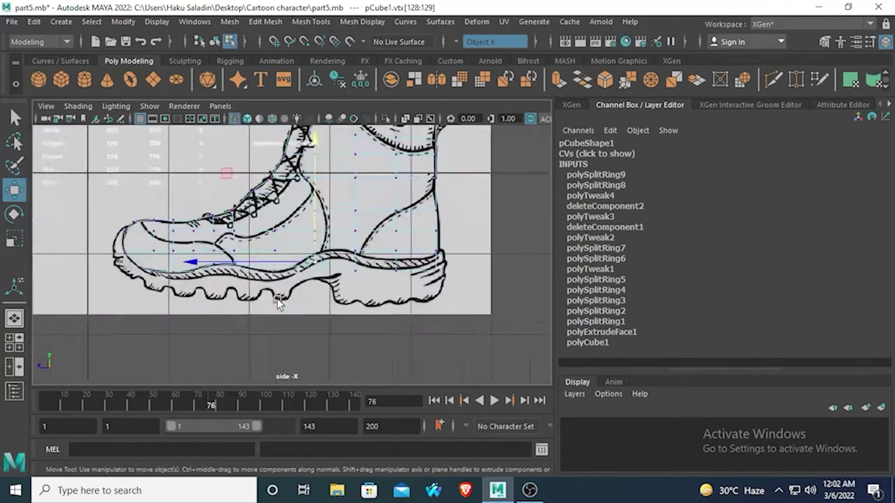
middle_click_drag(279, 321, 517, 299, "alt")
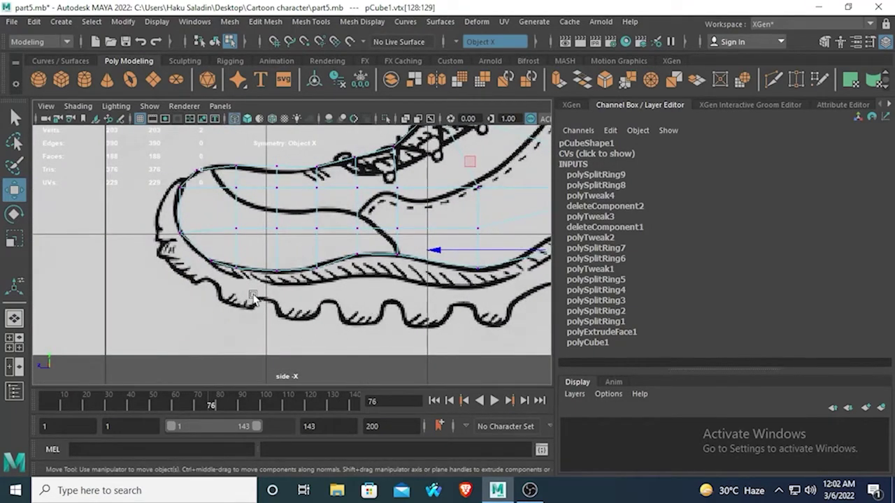
- Lower the bottom-edge vertices of the three front columns at the toe onto the midsole's lower outline, the third to Y about -1.315
left_click_drag(250, 286, 225, 242)
left_click_drag(241, 142, 243, 151)
left_click_drag(286, 281, 260, 237)
left_click_drag(279, 152, 282, 166)
left_click_drag(326, 281, 306, 239)
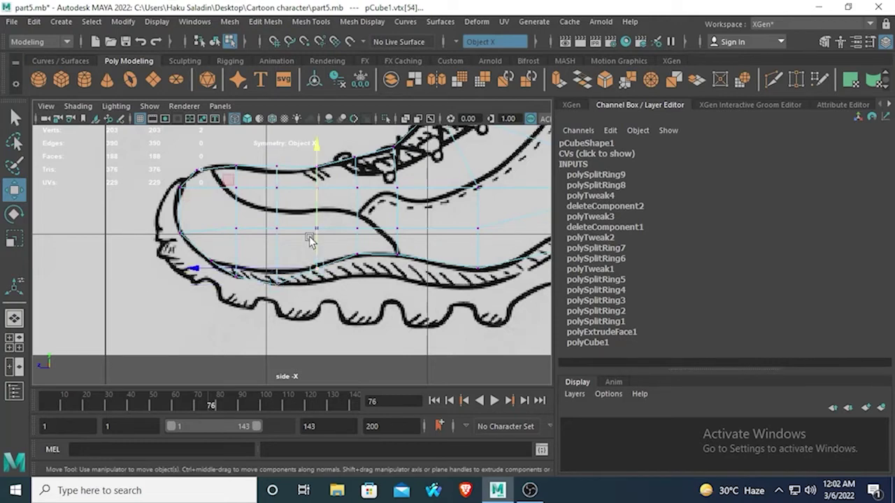
left_click_drag(320, 145, 323, 159)
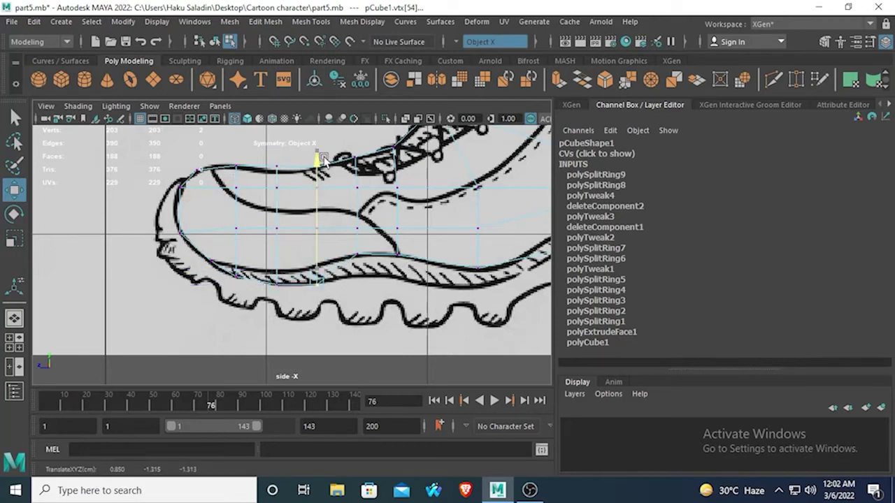
- Lower the bottom-edge vertices of the next three columns behind the forefoot onto the midsole's lower outline
left_click(357, 254)
left_click_drag(360, 134, 360, 157)
left_click_drag(406, 270, 385, 233)
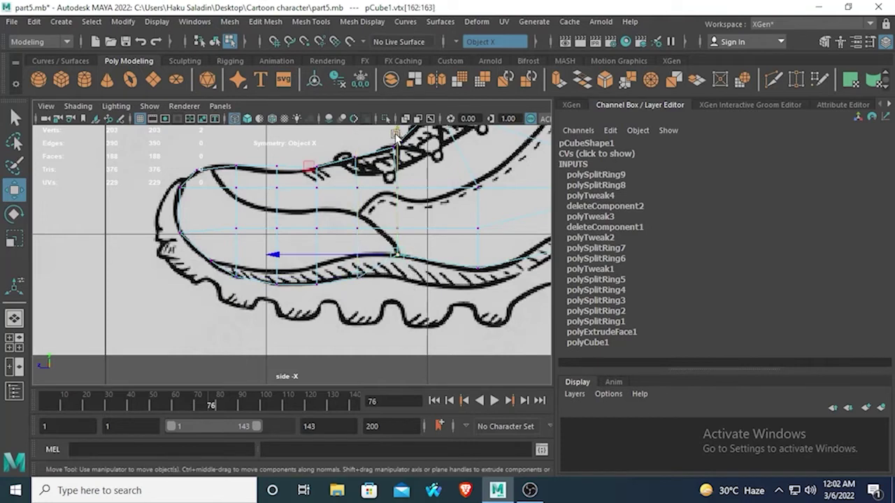
left_click_drag(398, 136, 406, 160)
middle_click_drag(419, 306, 306, 283, "alt")
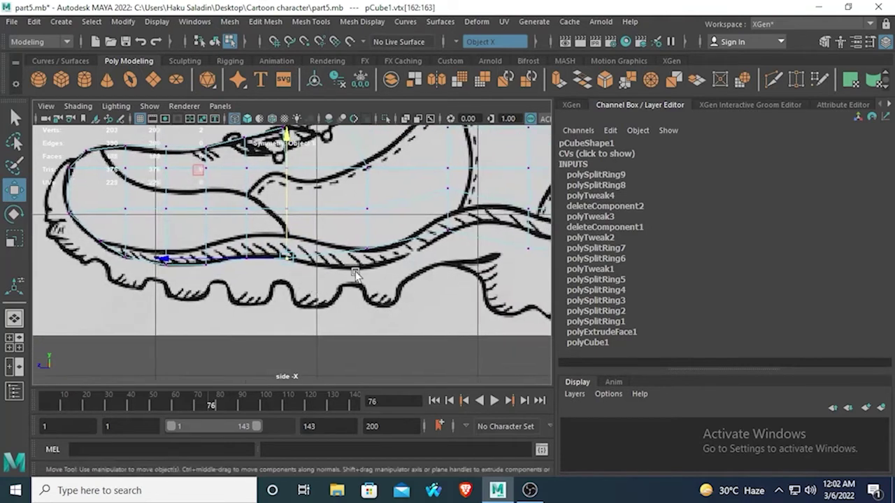
left_click_drag(378, 270, 341, 224)
left_click_drag(368, 139, 369, 160)
- Insert a vertical edge loop midway between the two columns below the laces, just behind the toe cap seam
middle_click_drag(343, 231, 309, 274, "alt")
left_click(287, 212)
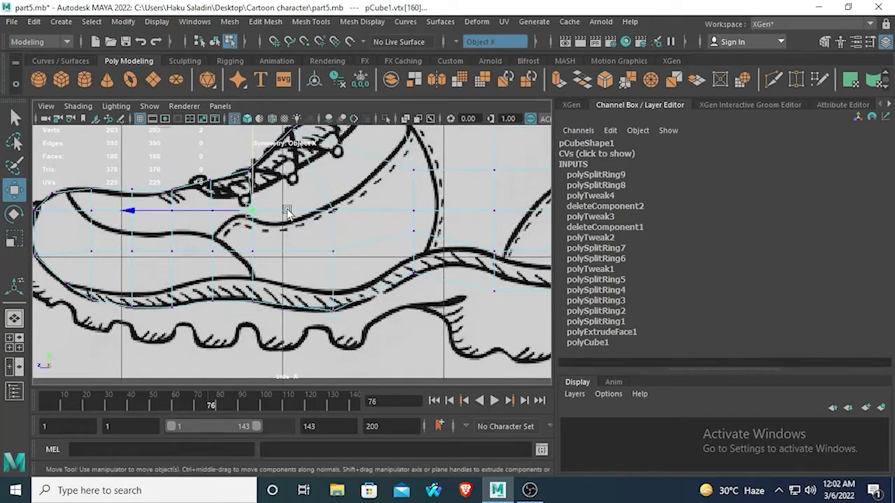
key("q")
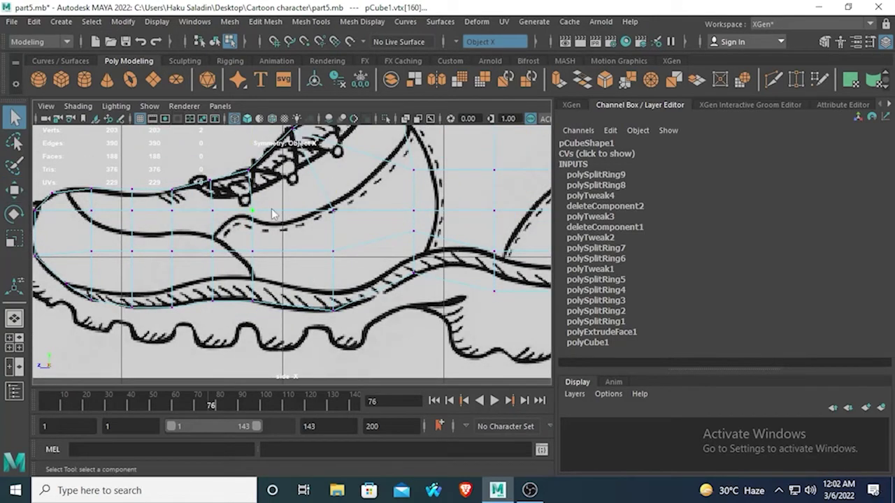
right_click_drag(273, 212, 263, 92)
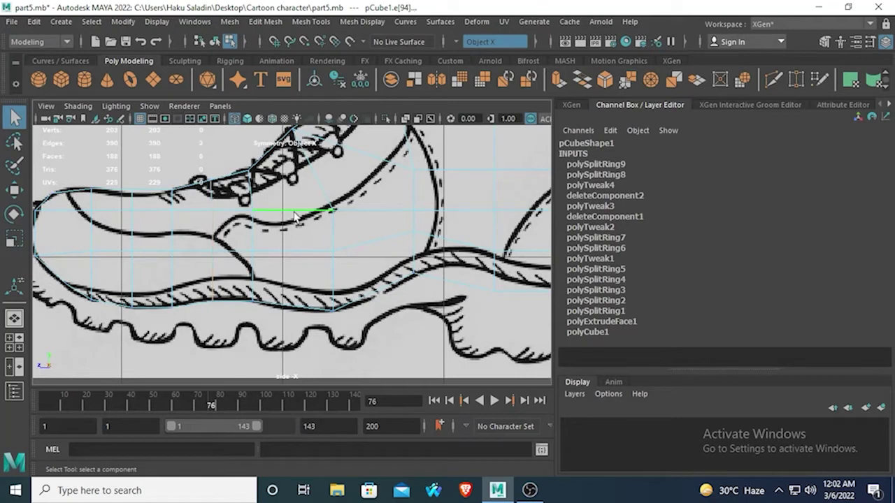
right_click_drag(295, 216, 252, 267, "shift")
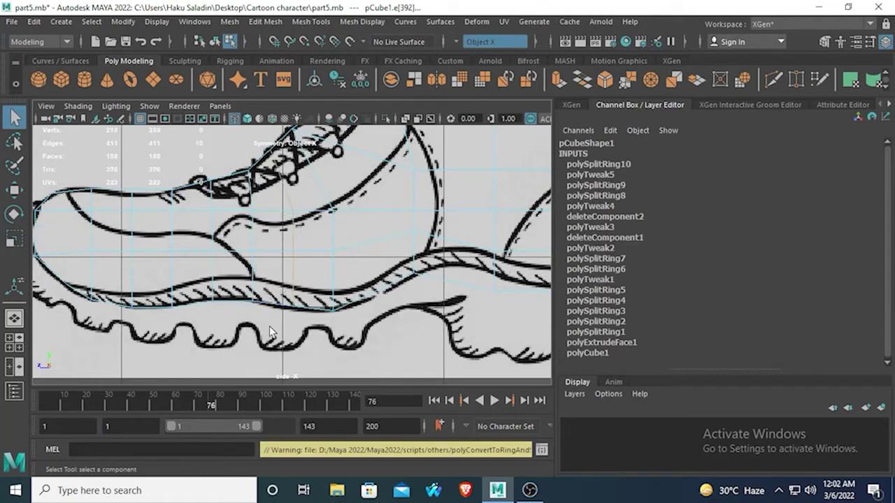
- Move the new loop's bottom vertices below the laces down to the midsole's lower outline at Y about -1.321
left_click(10, 117)
right_click_drag(294, 307, 218, 129)
left_click_drag(305, 330, 282, 293)
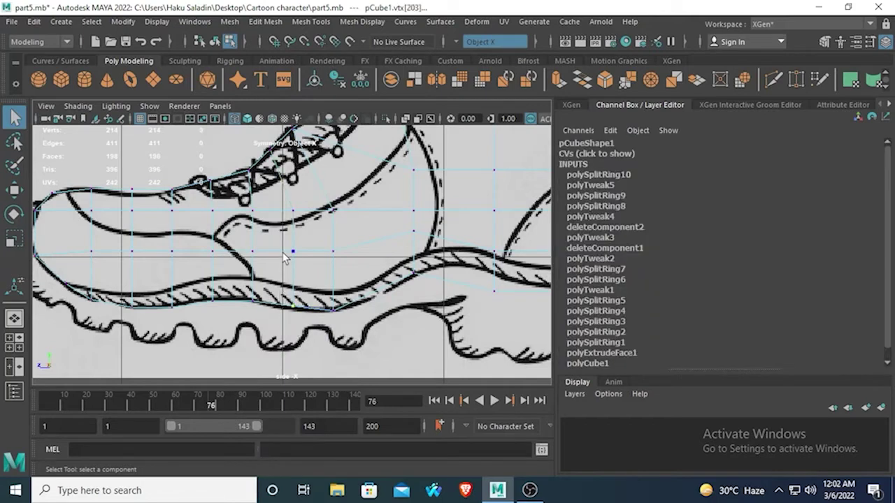
left_click(15, 191)
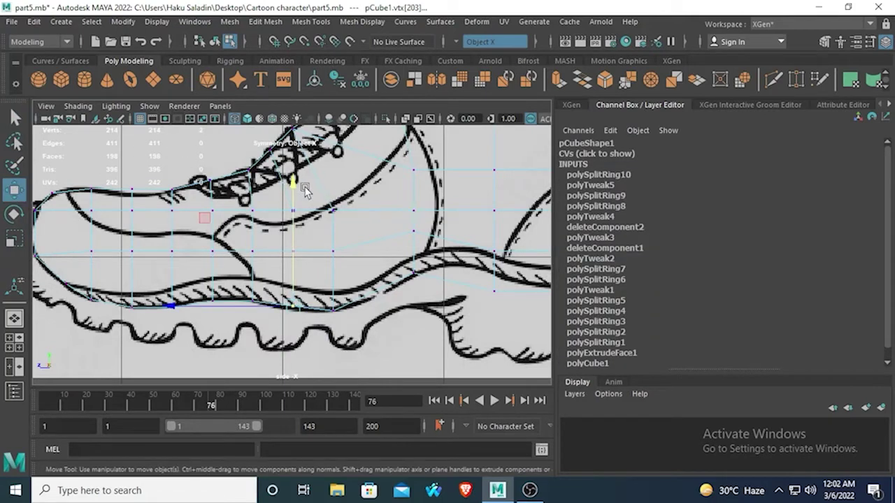
left_click_drag(292, 182, 291, 185)
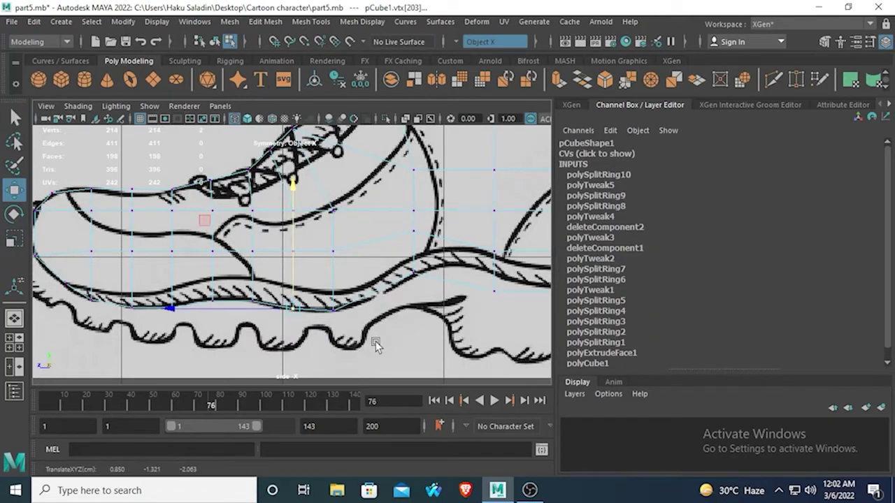
- Insert a vertical edge loop midway between the midsole's lowest column and the midfoot column behind it
middle_click_drag(393, 296, 369, 295, "alt")
left_click(349, 242)
right_click_drag(349, 242, 349, 93)
left_click(339, 236)
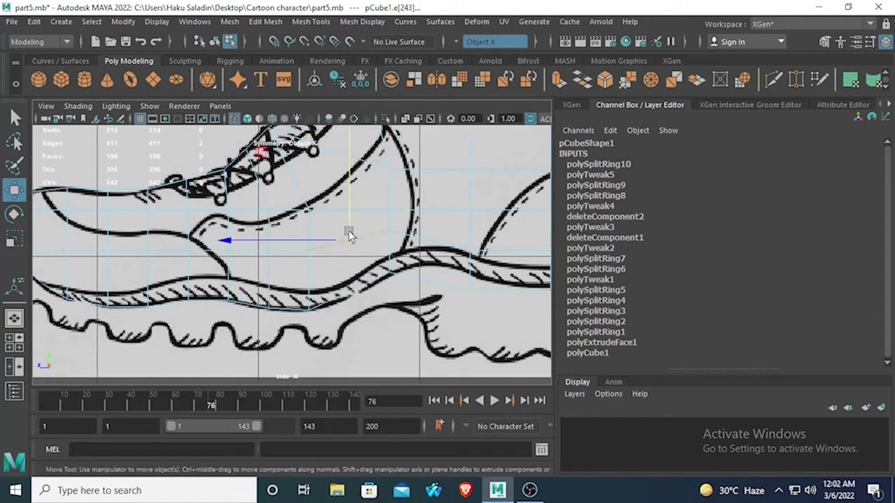
mouse_move(367, 242)
right_mouse_down("ctrl")
mouse_move(328, 241)
mouse_move(283, 268)
mouse_move(372, 240)
mouse_move(296, 254)
mouse_move(349, 277)
mouse_move(308, 268)
mouse_move(379, 285)
mouse_move(360, 253)
mouse_move(373, 224)
mouse_move(303, 242)
mouse_move(361, 256)
right_mouse_up("ctrl")
- Lower the new loop's bottom vertices to Y about -1.254 and the vertices in the row above to Y about -0.963
right_click(354, 294)
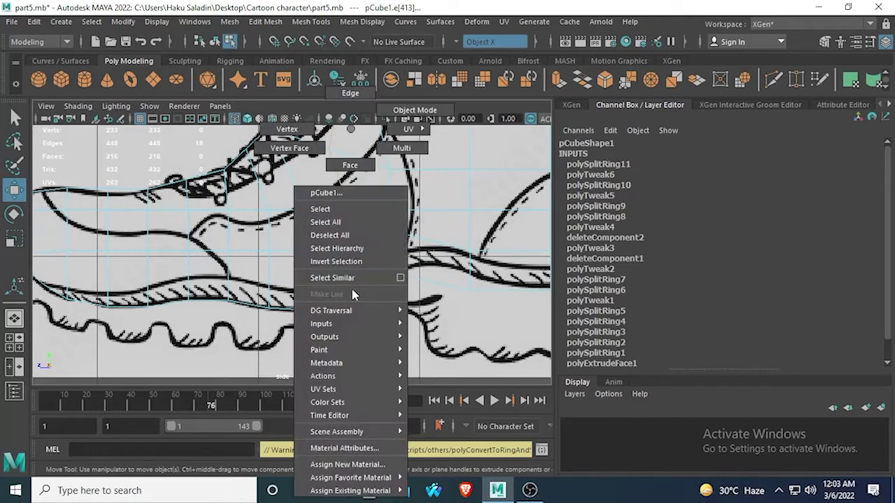
right_click_drag(352, 289, 244, 130)
left_click_drag(366, 305, 325, 266)
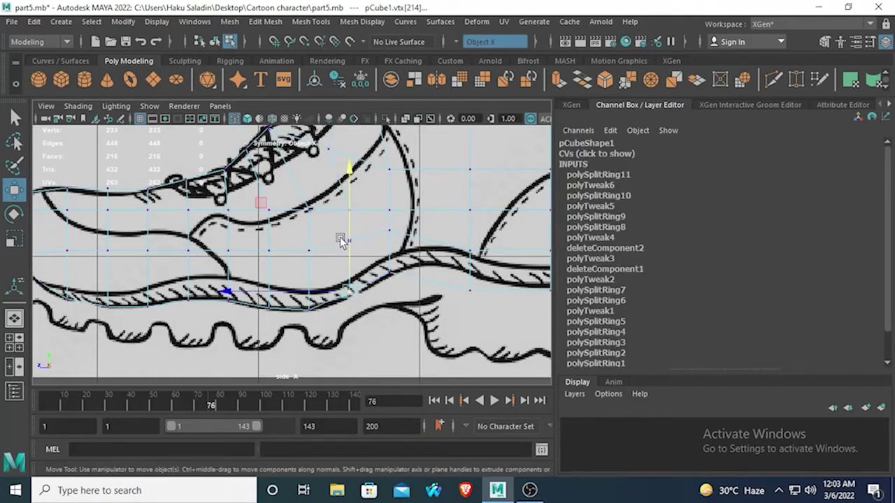
left_click_drag(350, 171, 351, 177)
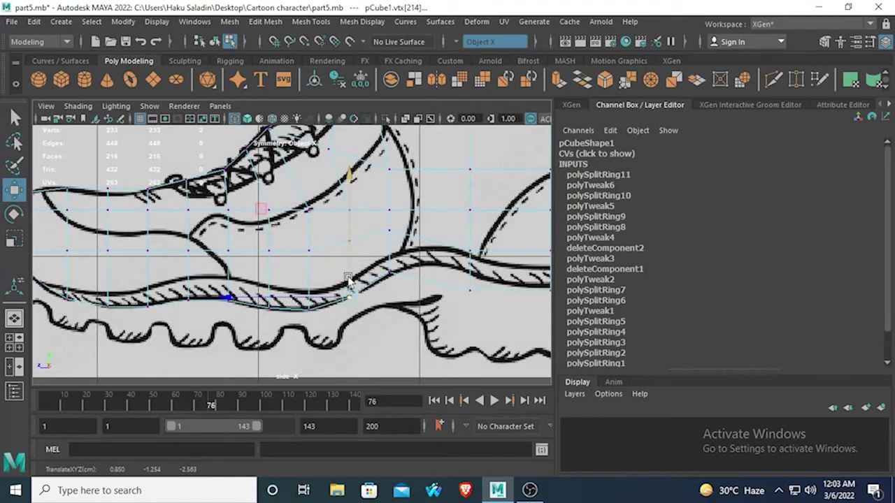
left_click_drag(358, 256, 327, 229)
middle_click_drag(342, 166, 338, 226, "alt")
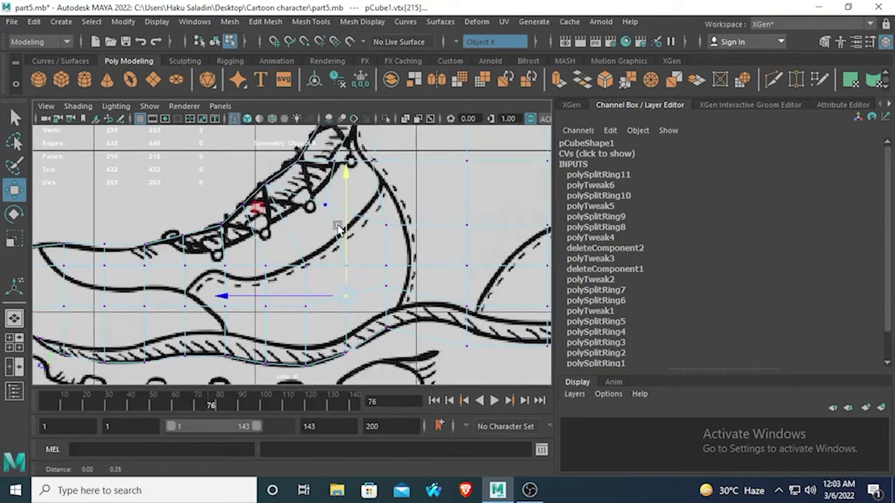
left_click_drag(345, 179, 350, 189)
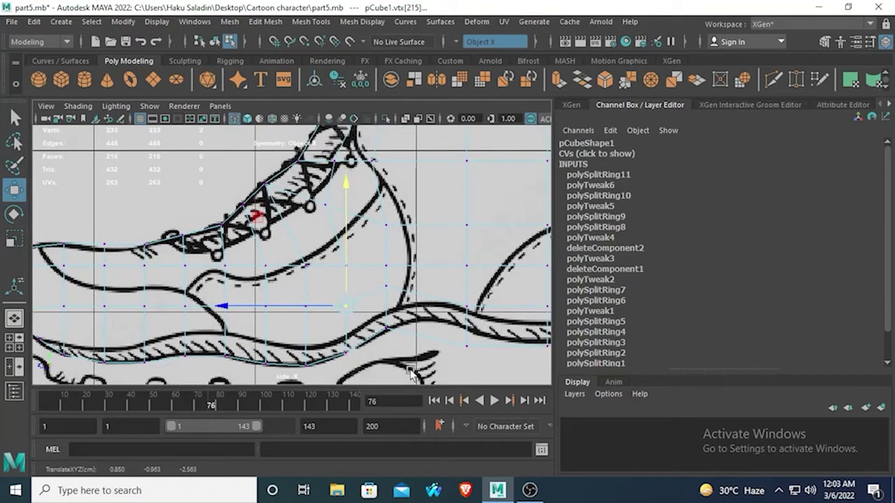
- On the midfoot column, lower the bottom vertices onto the midsole's lower outline and raise the upper side vertices to Y about -0.632
middle_click_drag(422, 346, 380, 330, "alt")
left_click_drag(359, 324, 334, 299)
left_click_drag(340, 180, 343, 200)
middle_click_drag(398, 347, 351, 334, "alt")
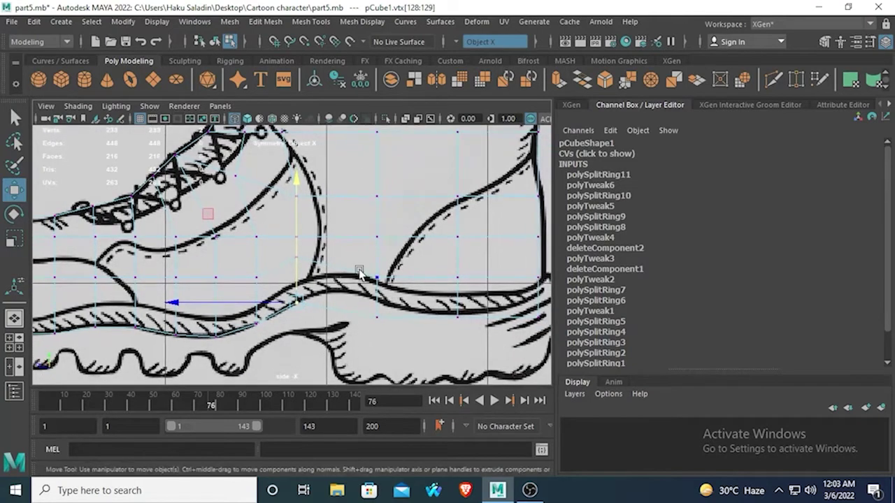
middle_click_drag(364, 250, 355, 278, "alt")
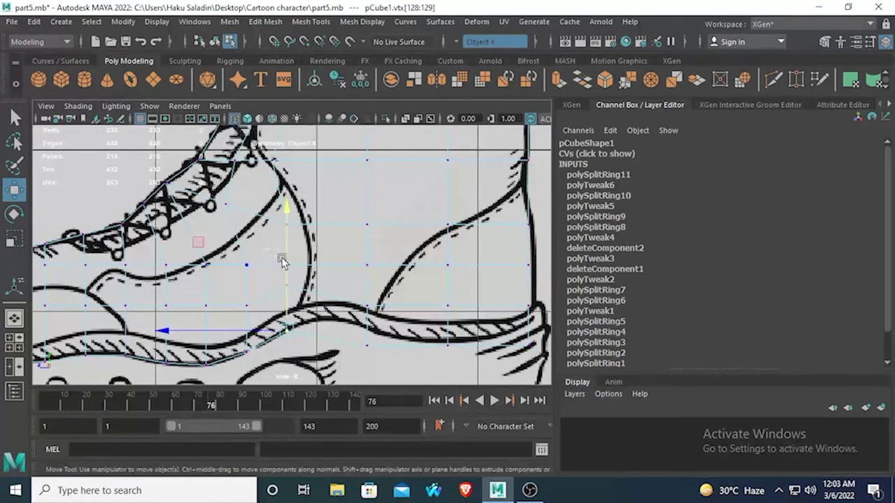
left_click_drag(281, 258, 311, 277)
left_click_drag(282, 143, 284, 129)
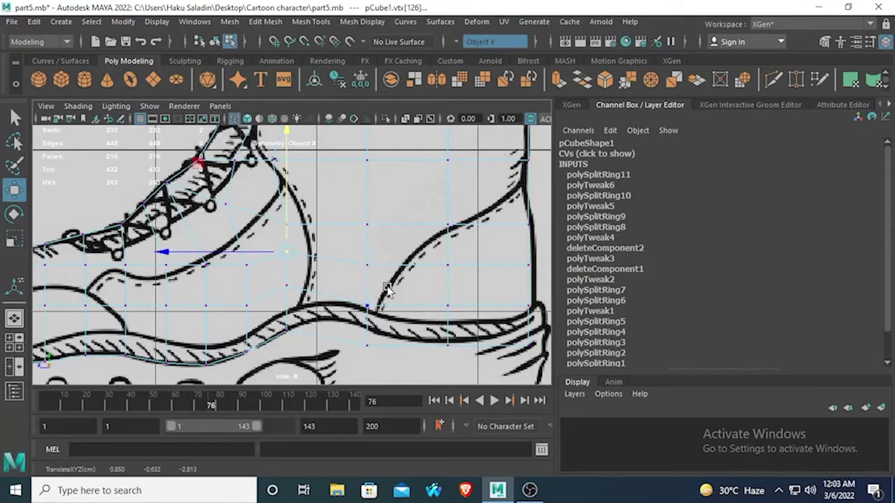
- On the column ahead of the heel panel, raise the side vertices to Y about -0.640 and -0.861 and the bottom ones to the midsole outline
left_click_drag(385, 286, 358, 251)
left_click_drag(365, 153, 365, 141)
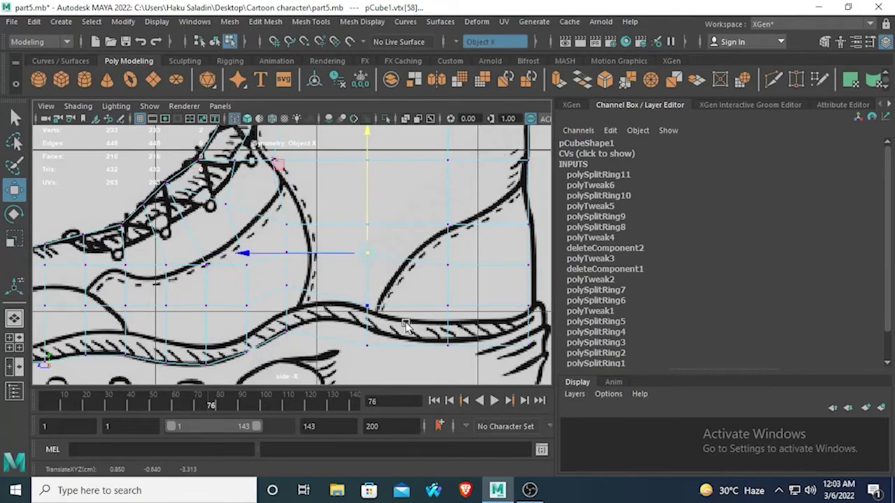
left_click_drag(386, 319, 351, 282)
left_click_drag(365, 188, 364, 171)
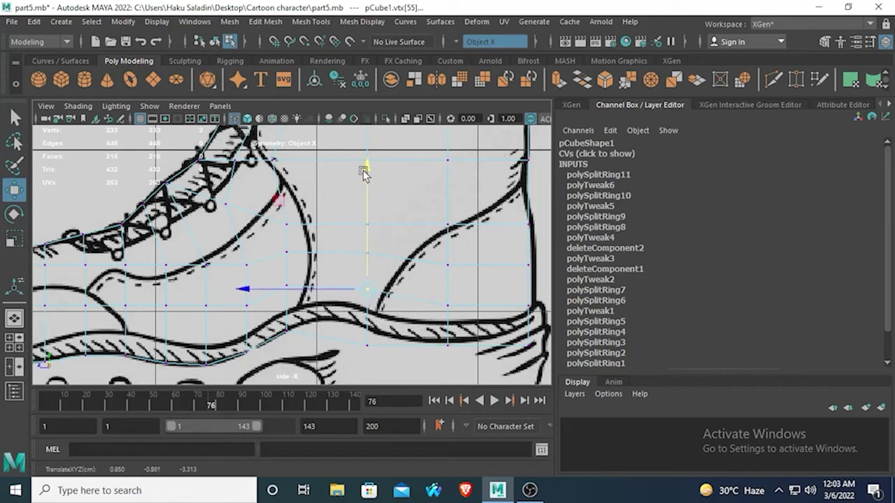
left_click_drag(378, 360, 352, 330)
left_click_drag(366, 223, 365, 205)
- Insert a vertical edge loop across the arch, midway between the midfoot column and the column ahead of the heel panel
right_click_drag(329, 253, 307, 158)
left_click(14, 119)
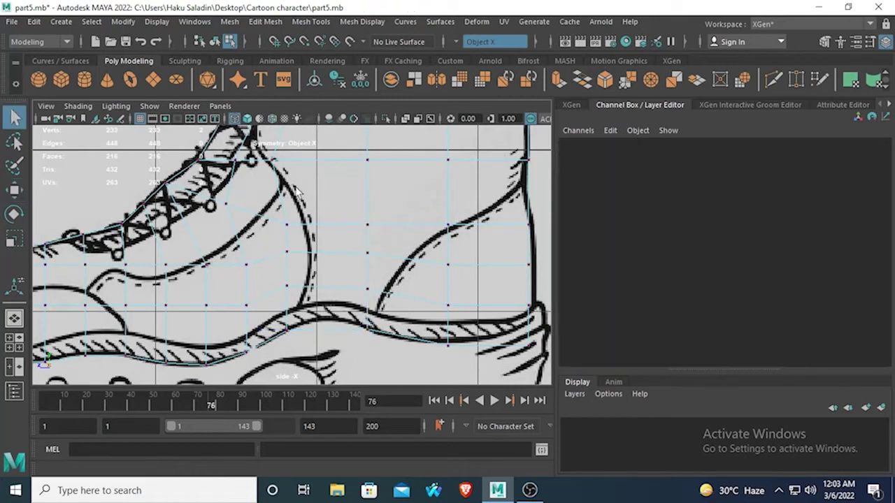
right_click(327, 219)
right_click_drag(312, 221, 312, 107)
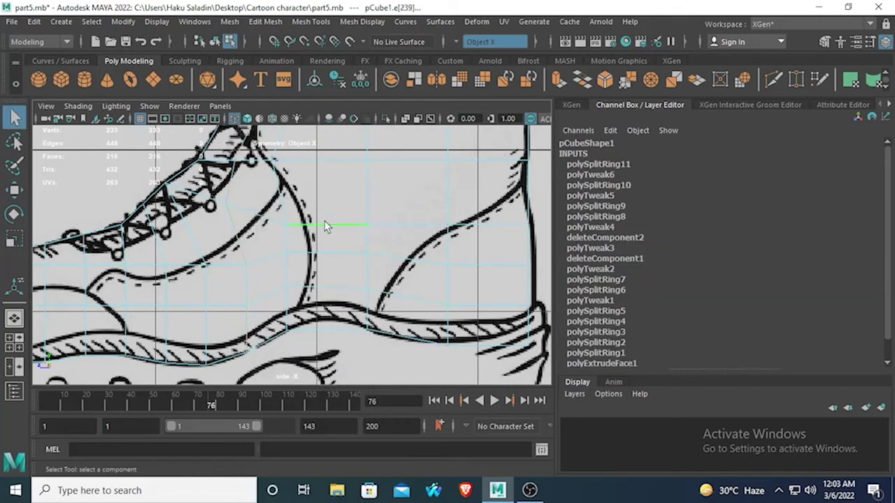
right_click_drag(325, 225, 334, 282, "shift")
- Raise the lower two rows of vertices on the new arch loop to follow the crest of the midsole
right_click_drag(331, 328, 198, 96)
left_click_drag(341, 344, 313, 320)
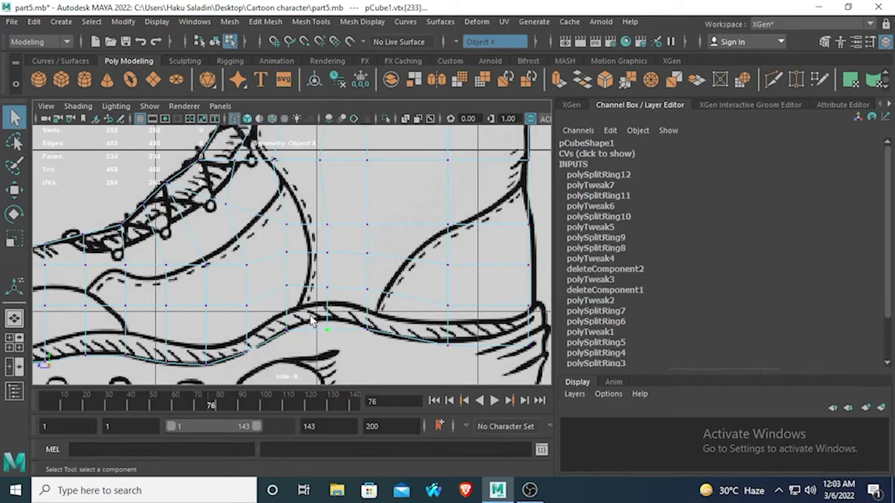
left_click(14, 191)
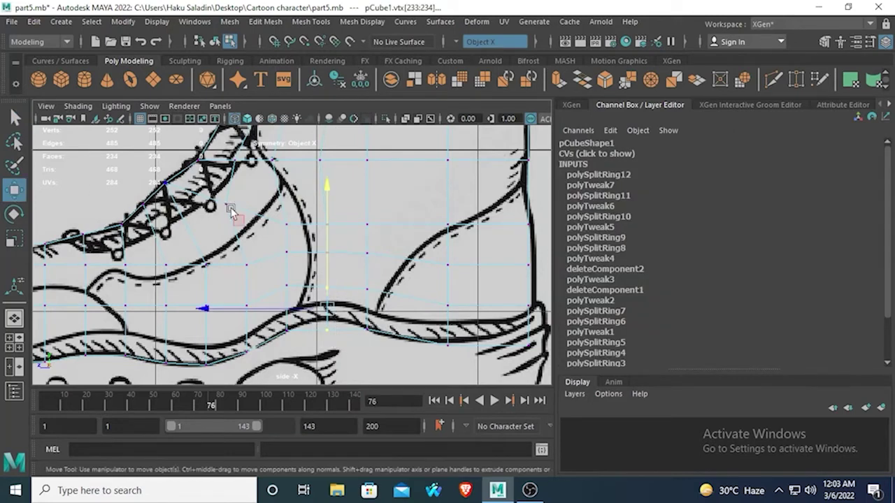
left_click_drag(329, 179, 326, 169)
- Raise the next two side vertices up the arch loop slightly to even out the row spacing
left_click_drag(316, 244, 314, 241)
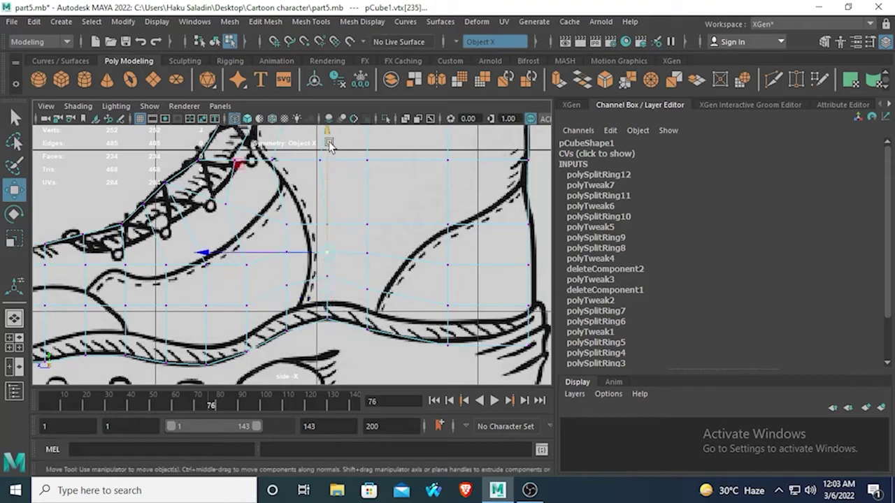
left_click_drag(328, 134, 328, 129)
left_click_drag(342, 231, 313, 208)
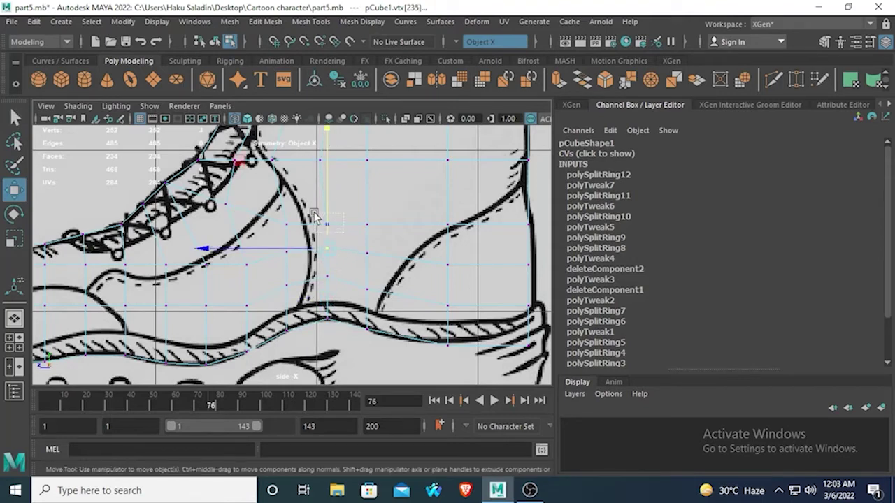
middle_click_drag(328, 179, 328, 229, "alt")
left_click_drag(329, 149, 330, 146)
- Raise the lower two rows of vertices on the middle heel column slightly to meet the midsole's lower outline
middle_click_drag(405, 264, 365, 184, "alt")
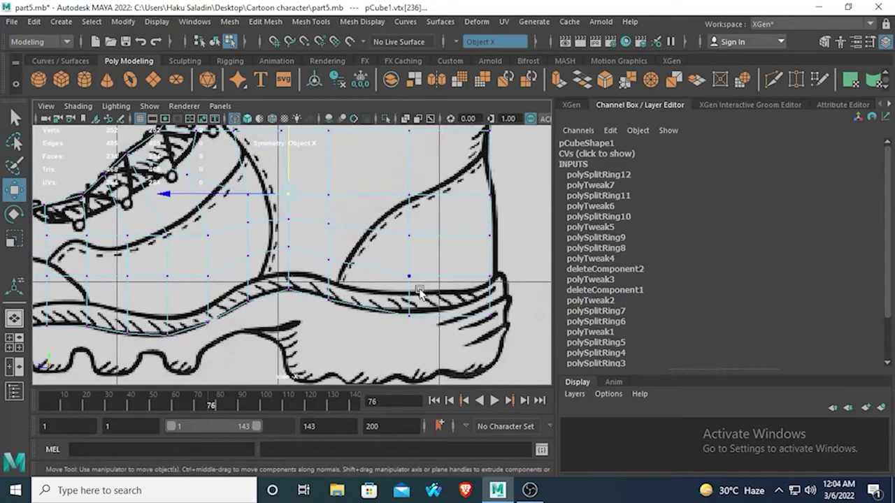
middle_click_drag(346, 312, 310, 293, "alt")
scroll(362, 342, "up", 1)
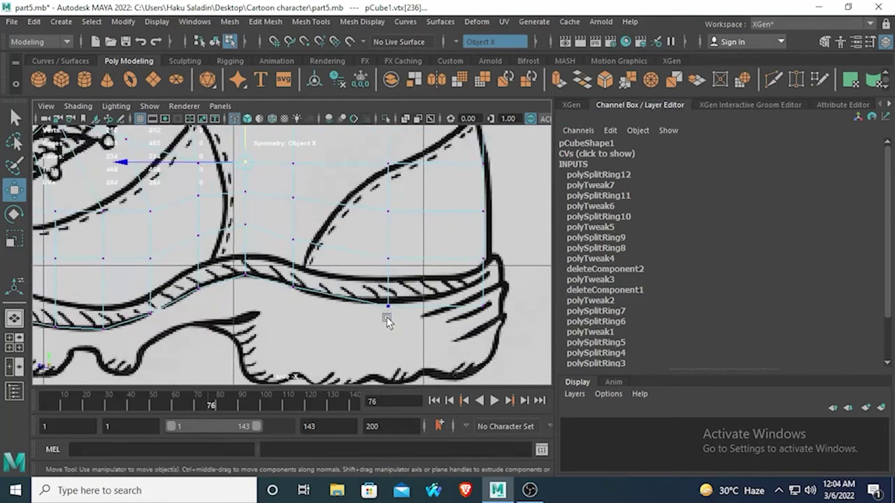
left_click_drag(400, 340, 355, 220)
mouse_move(387, 164)
left_mouse_down()
mouse_move(386, 142)
mouse_move(387, 162)
left_mouse_up()
- Insert a vertical edge loop through the front of the heel panel, midway between its neighbouring columns
right_click_drag(341, 203, 332, 75)
left_click(329, 204)
right_click_drag(328, 206, 312, 269, "ctrl")
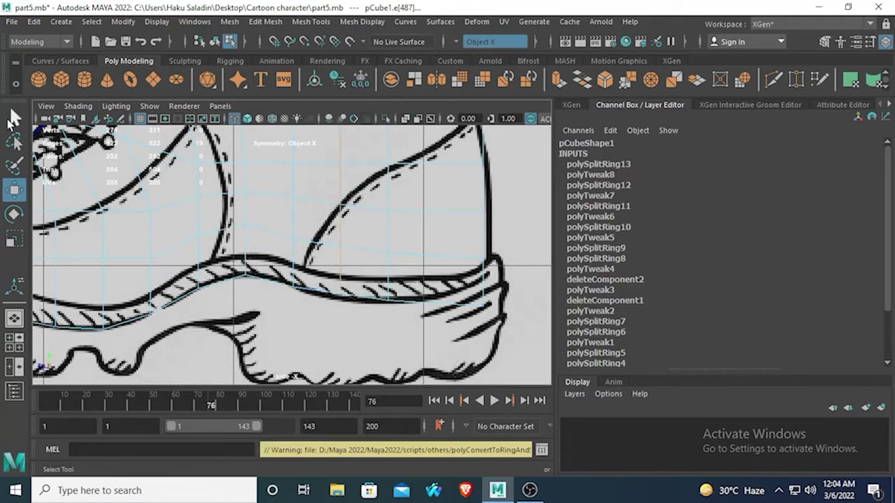
- Lower the new heel loop's lower vertices onto the midsole outline, and raise the rearmost column's lower vertices to Y about -0.929
key("q")
right_click(345, 308)
right_click_drag(345, 305, 306, 190)
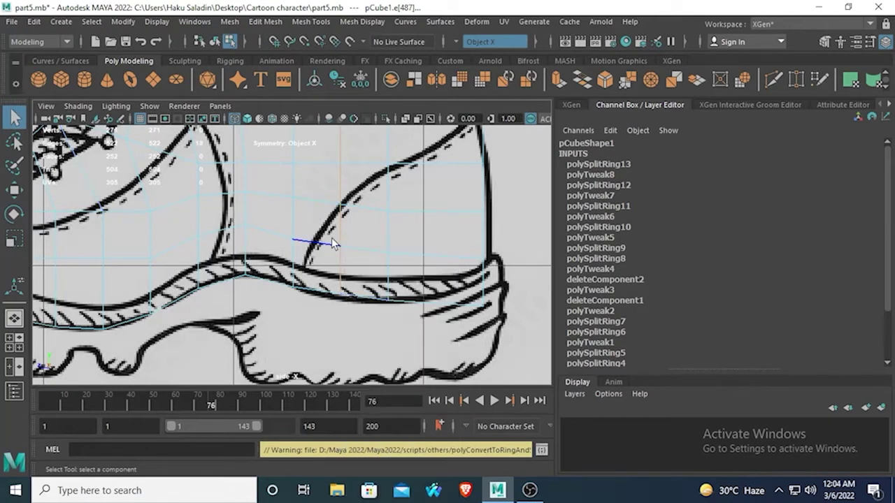
right_click_drag(340, 247, 277, 121)
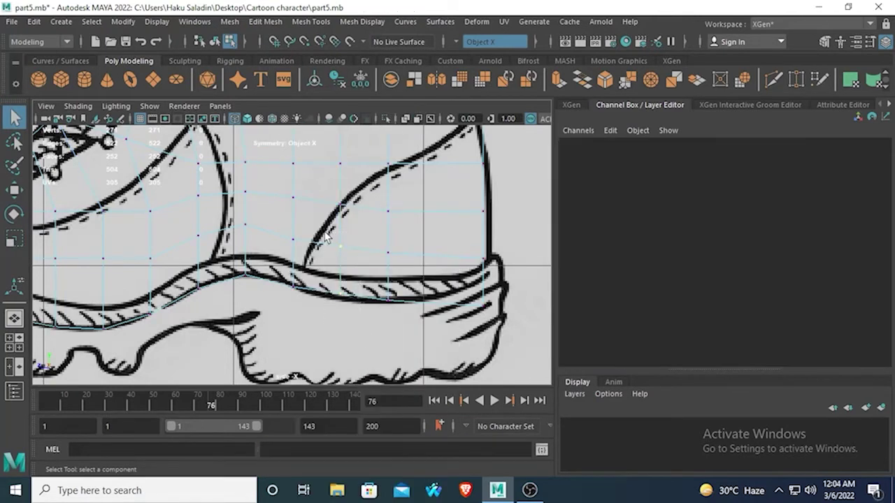
left_click(14, 190)
left_click_drag(340, 145, 348, 149)
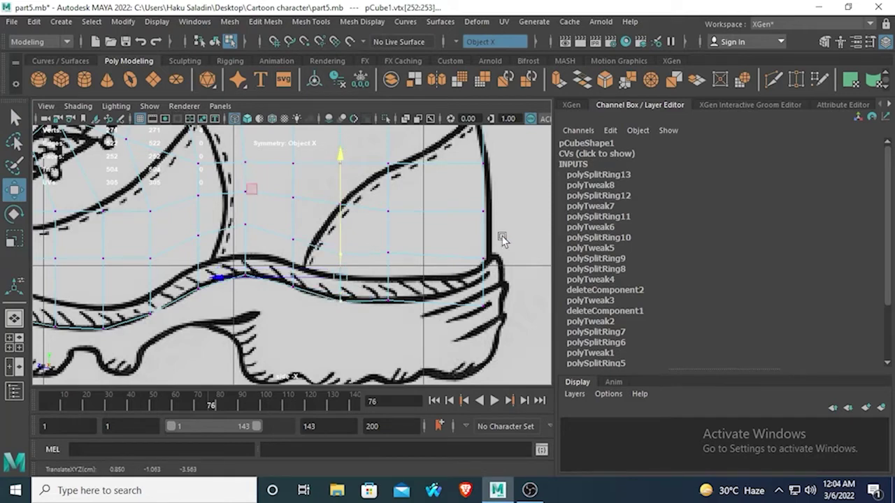
left_click_drag(516, 332, 481, 131)
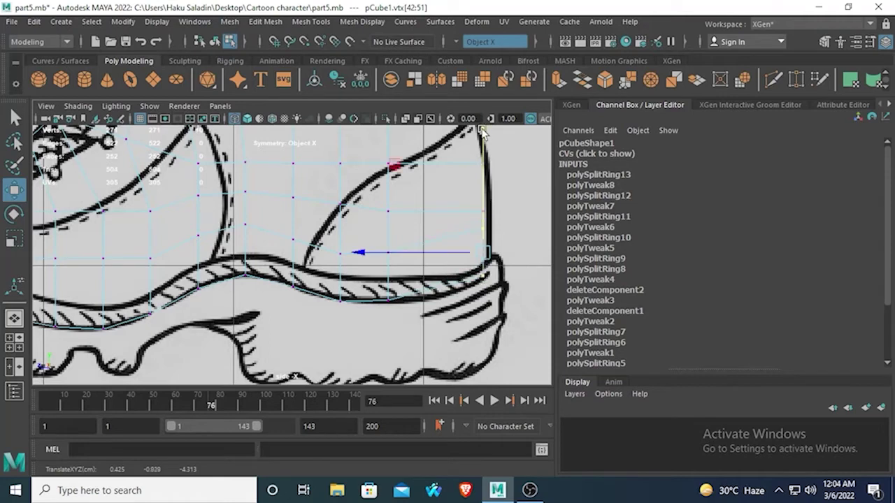
- Raise the next two rows of rear-edge vertices up the heel slightly to even out the row spacing, the upper to Y about -0.325
middle_click_drag(516, 266, 460, 320, "alt")
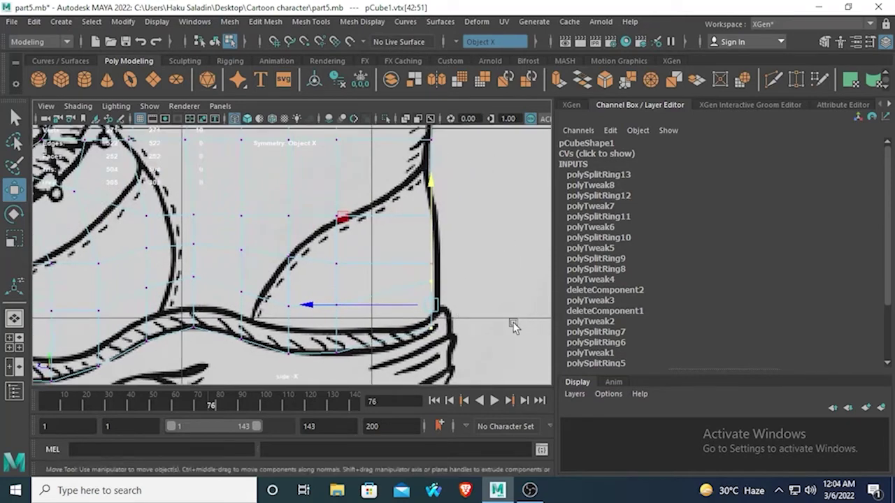
left_click_drag(440, 274, 418, 247)
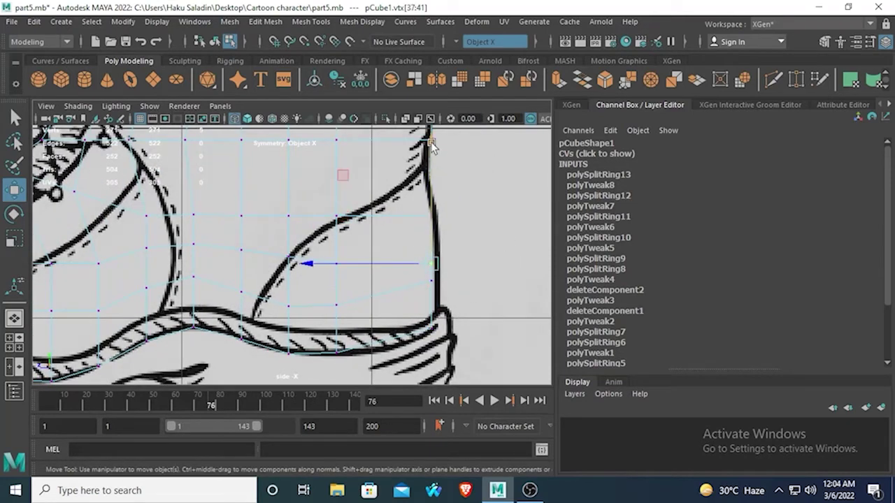
left_click_drag(430, 142, 431, 124)
left_click_drag(448, 232, 409, 190)
middle_click_drag(435, 192, 427, 261, "alt")
left_click_drag(419, 171, 420, 145)
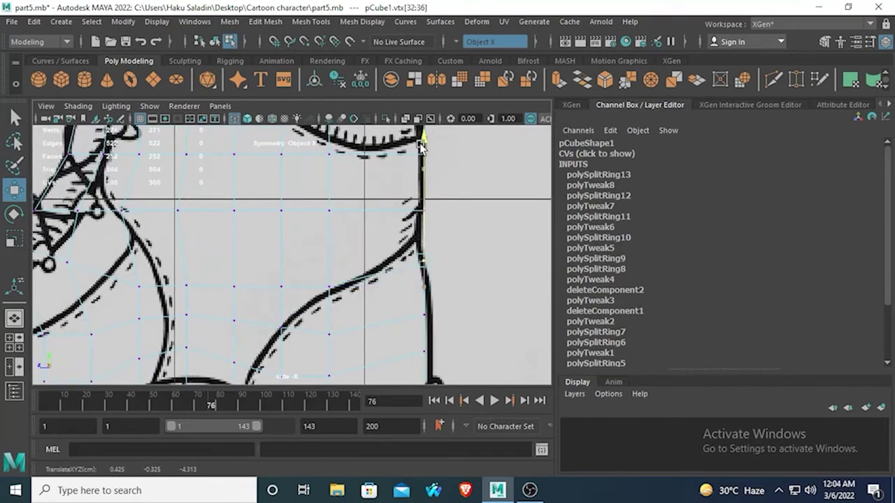
- Insert a vertical edge loop through the rear of the heel panel, midway between the last heel loop and the back edge
middle_click_drag(401, 319, 418, 159, "alt")
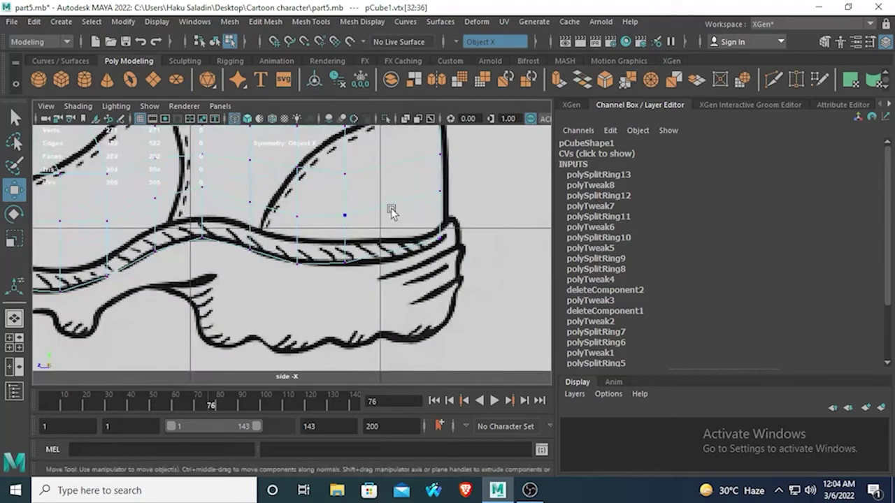
right_click_drag(393, 204, 394, 49)
left_click(378, 204)
right_click_drag(377, 205, 342, 273, "ctrl")
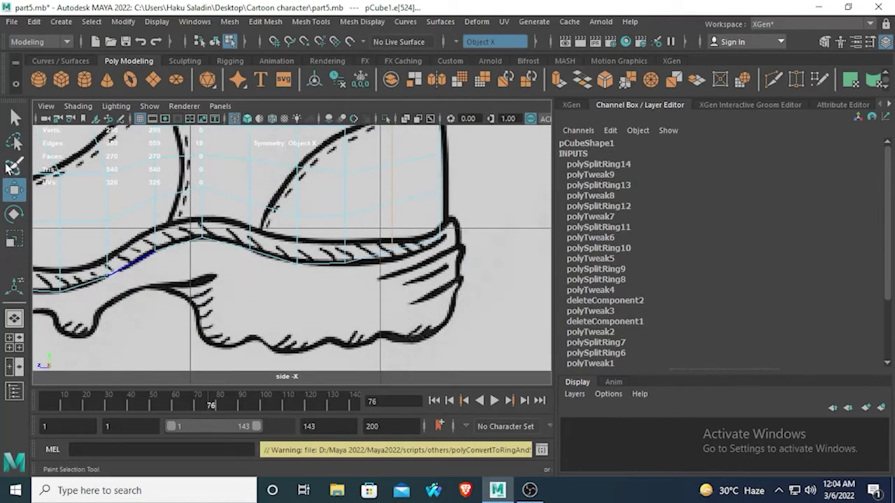
right_click(387, 244)
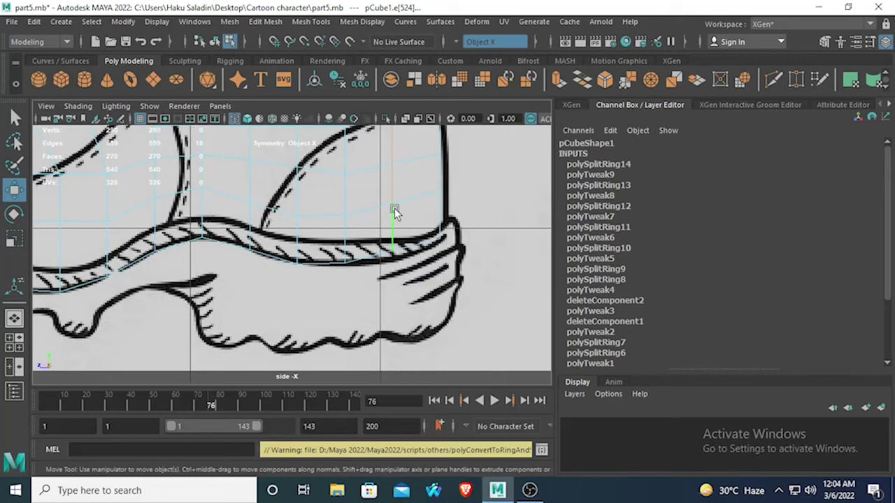
- Lower the new rear heel loop's lower vertices to Y about -1.052 so they meet the midsole's lower outline
right_click_drag(395, 209, 332, 130)
left_click_drag(402, 272, 372, 191)
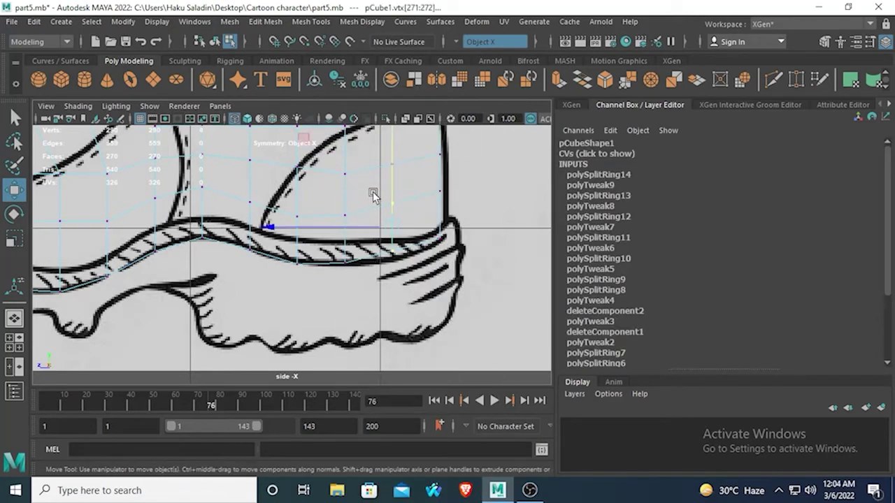
middle_click_drag(372, 169, 381, 225, "alt")
left_click_drag(401, 168, 397, 169)
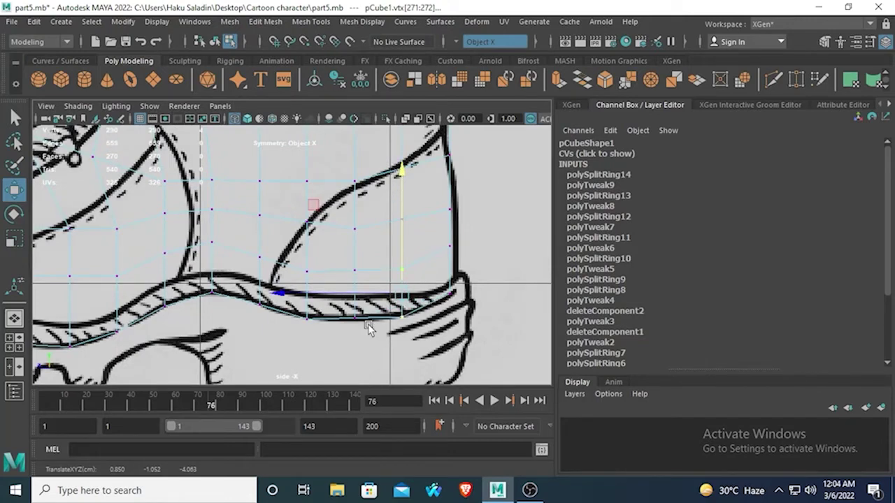
- Shift the two rear-edge vertex rows beside the heel panel backward onto the boot's back outline, the lower one to Z about -4.341
scroll(219, 194, "down", 5)
scroll(305, 209, "up", 2)
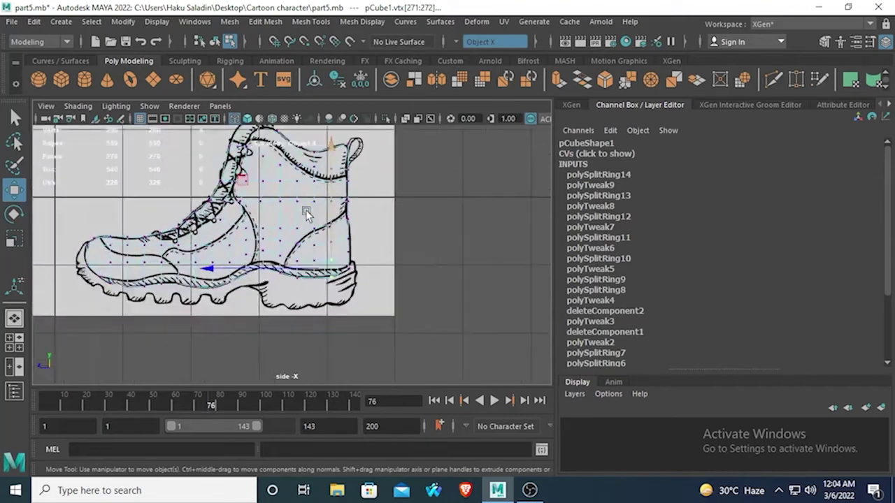
scroll(363, 196, "up", 3)
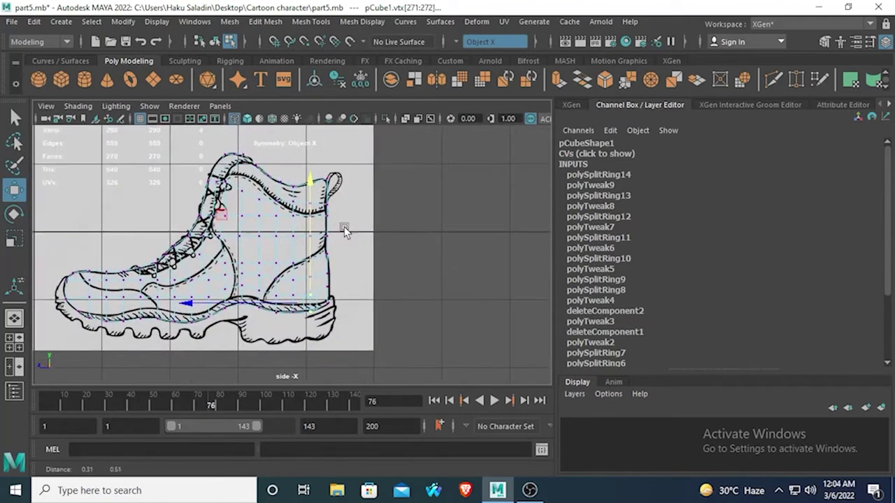
middle_click_drag(149, 300, 207, 259, "alt")
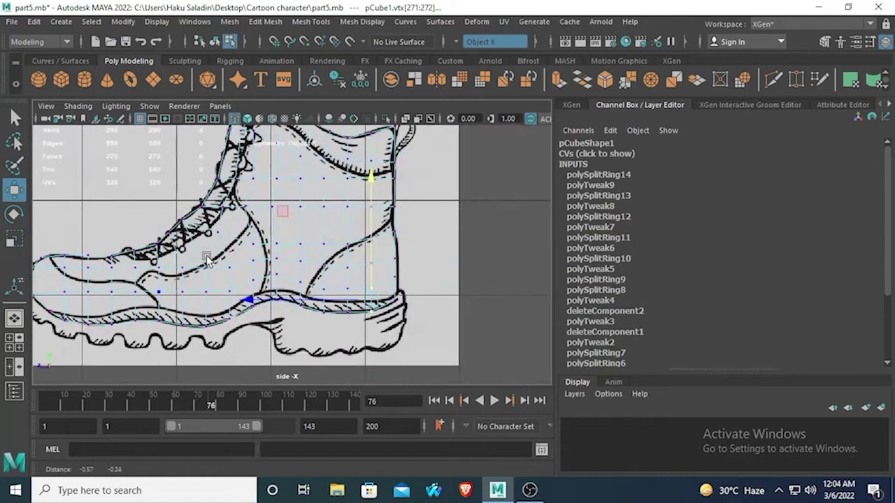
left_click_drag(387, 250, 386, 247)
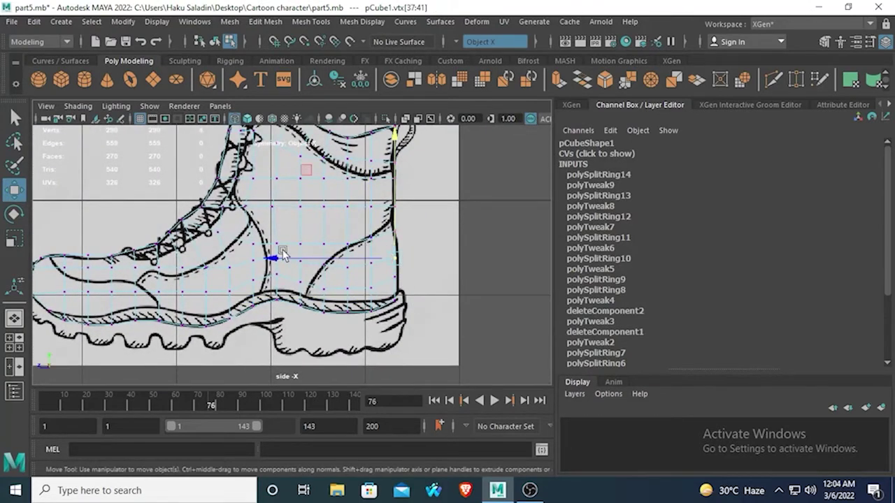
left_click_drag(278, 258, 275, 258)
left_click_drag(409, 289, 378, 263)
left_click_drag(271, 275, 270, 276)
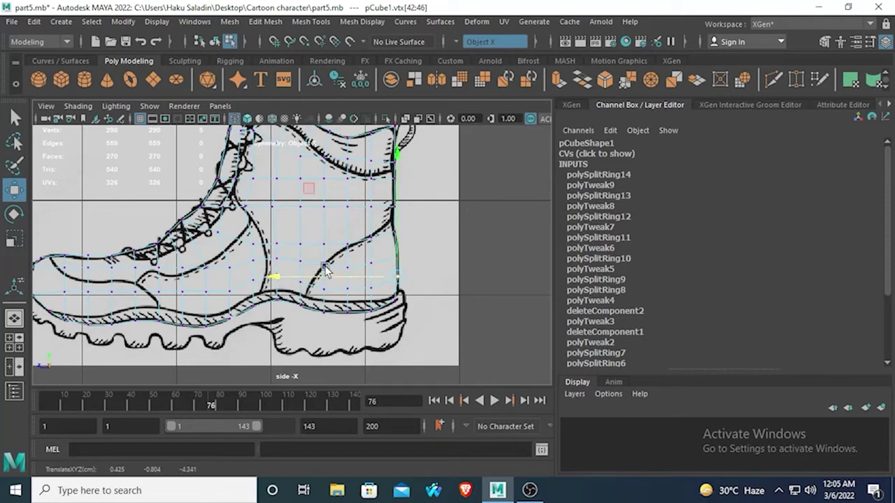
- Nudge the rear-edge vertex rows at the ankle and collar along Z to fit the back outline, the collar row to about -4.272
left_click_drag(270, 233, 273, 232)
left_click_drag(416, 211, 385, 199)
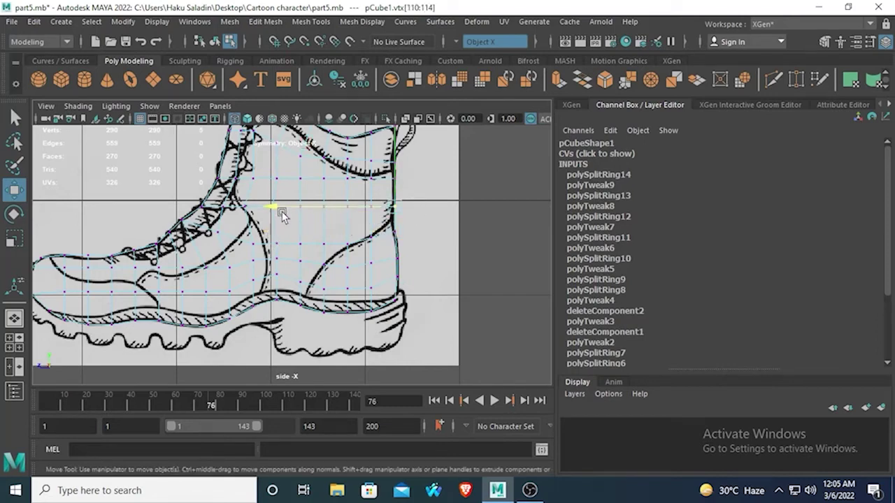
left_click(272, 208)
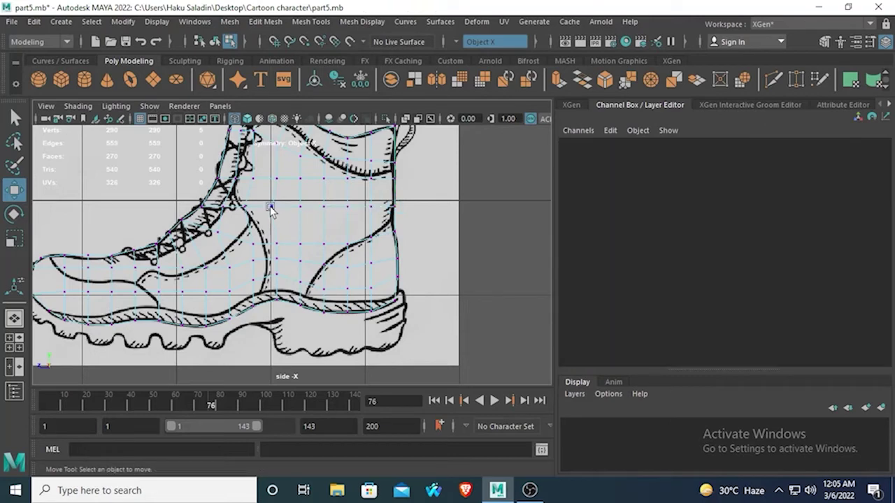
key("ctrl+z")
left_click_drag(278, 211, 271, 212)
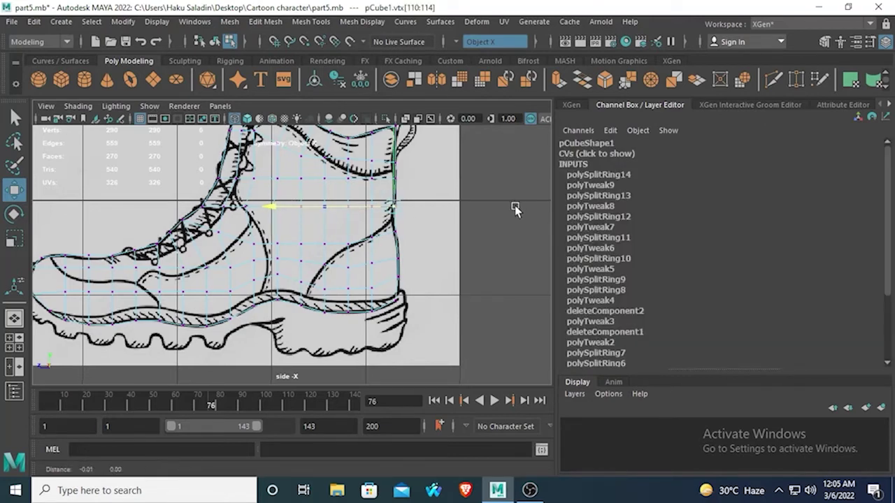
middle_click_drag(430, 217, 401, 276, "alt")
scroll(399, 276, "up", 1)
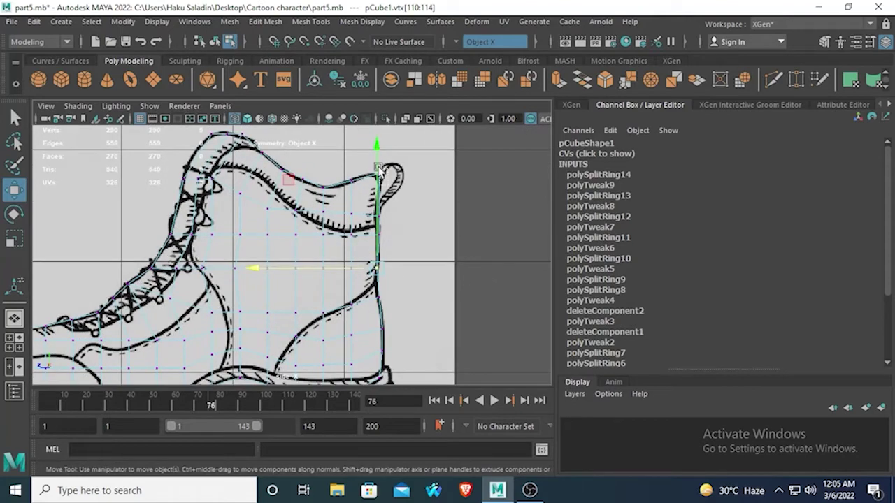
mouse_move(386, 180)
left_mouse_down()
mouse_move(370, 168)
mouse_move(374, 180)
left_mouse_up()
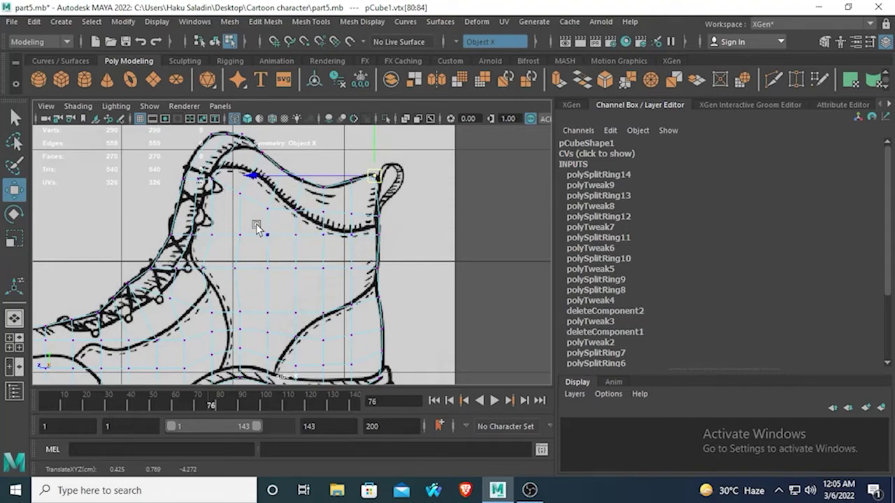
- Examine the boot mesh's shape from the front against the reference, in both the perspective and front views
key("space")
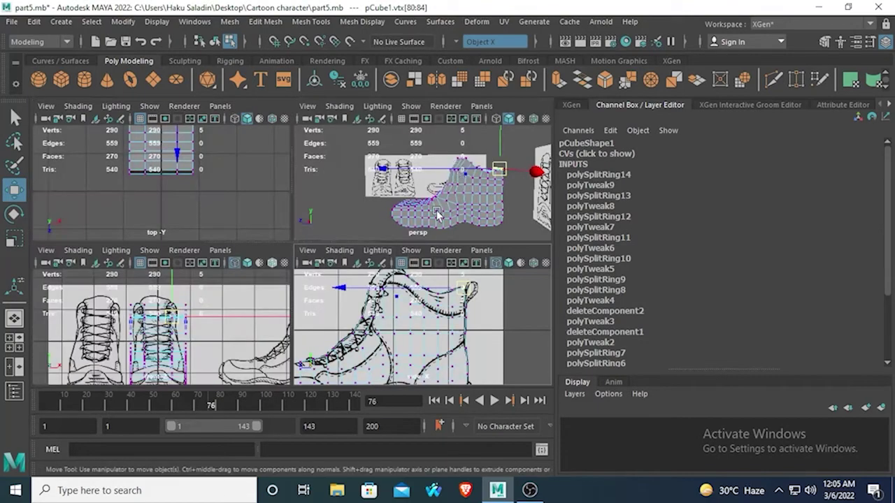
key("space")
left_click_drag(312, 245, 521, 295, "alt")
mouse_move(225, 201)
left_mouse_down("alt")
mouse_move(324, 282)
mouse_move(266, 239)
mouse_move(236, 203)
left_mouse_up("alt")
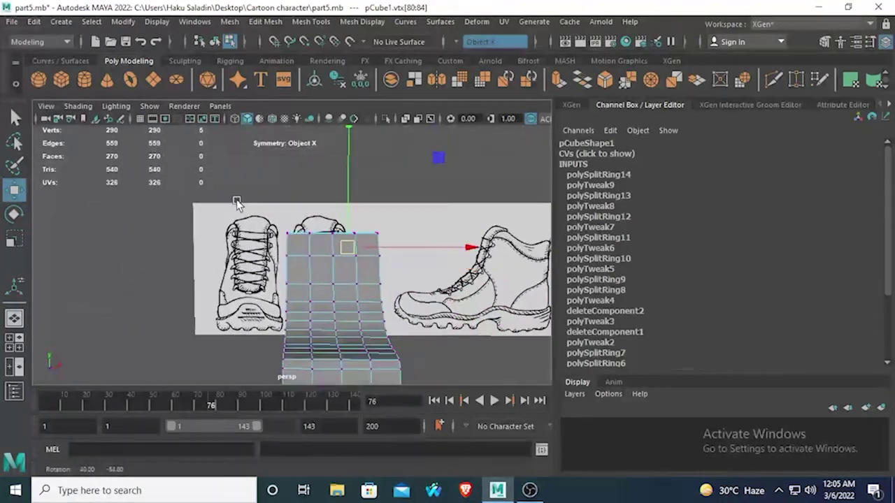
key("space")
key("space")
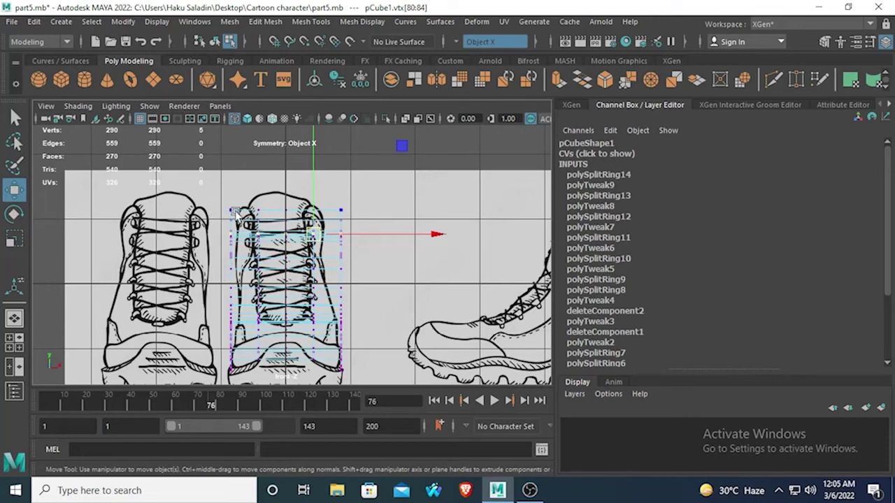
key("space")
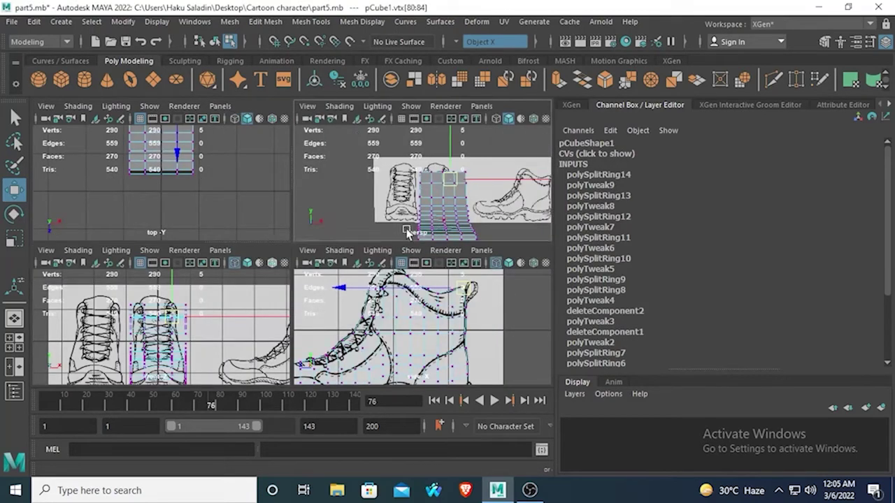
- Bridge the foremost pair of opposite open edges on the boot's underside, at the toe
key("space")
left_click_drag(408, 233, 294, 194, "alt")
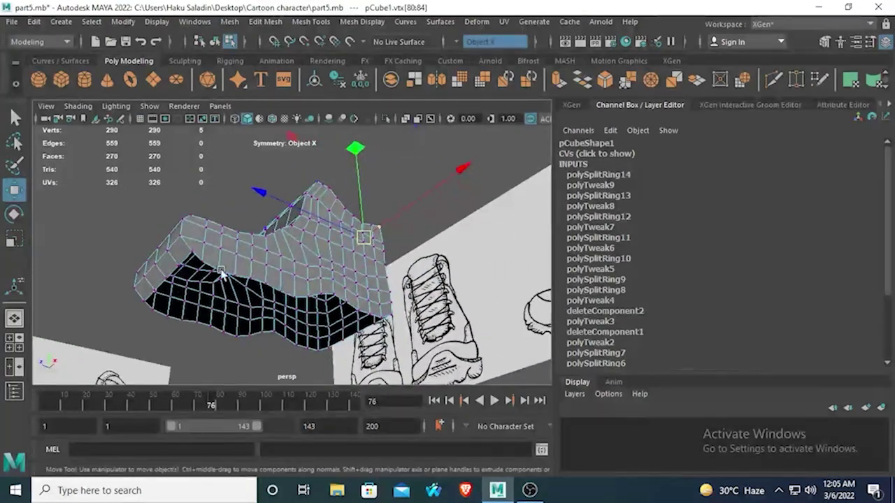
left_click_drag(224, 273, 250, 260, "alt")
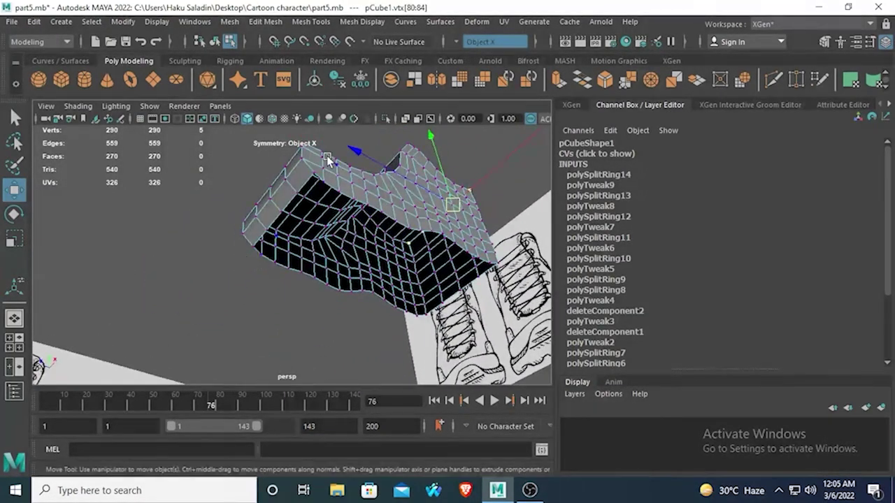
right_click_drag(318, 176, 315, 165)
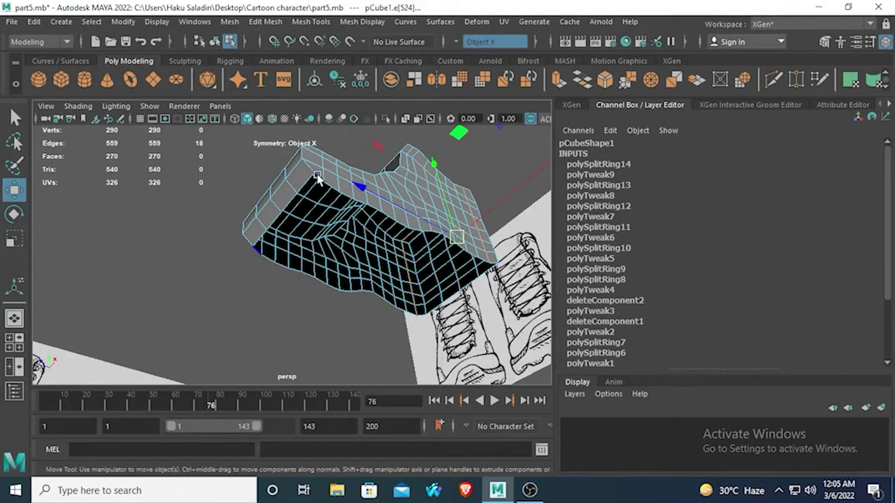
left_click(318, 177)
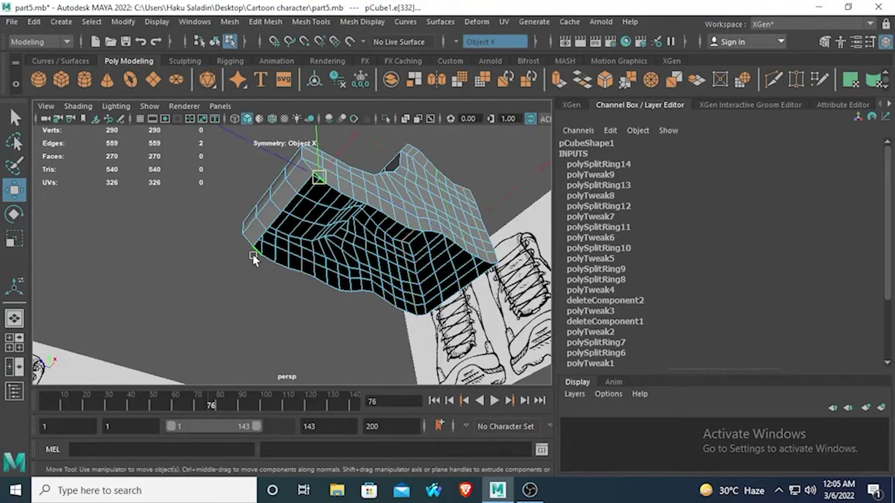
left_click(451, 61)
left_click(39, 80)
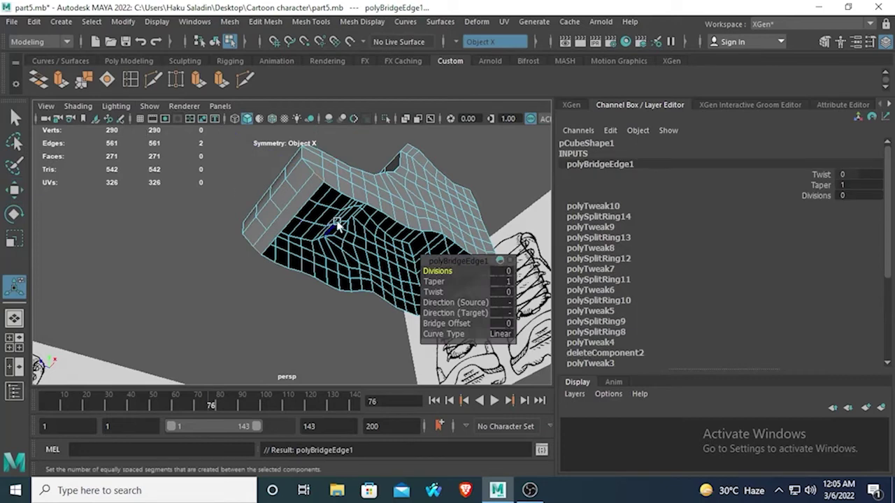
- Bridge the next four pairs of opposite underside edges, one pair at a time, from the toe back along the forefoot
left_click(329, 188)
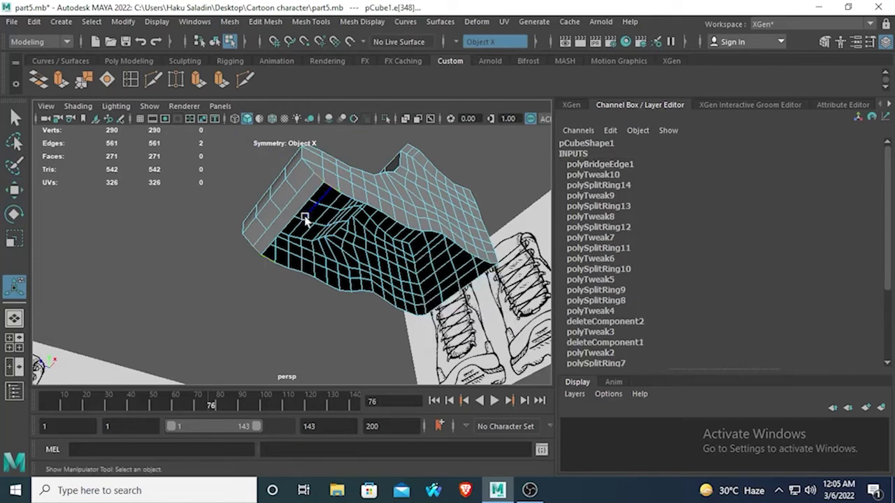
left_click(39, 80)
left_click(347, 198)
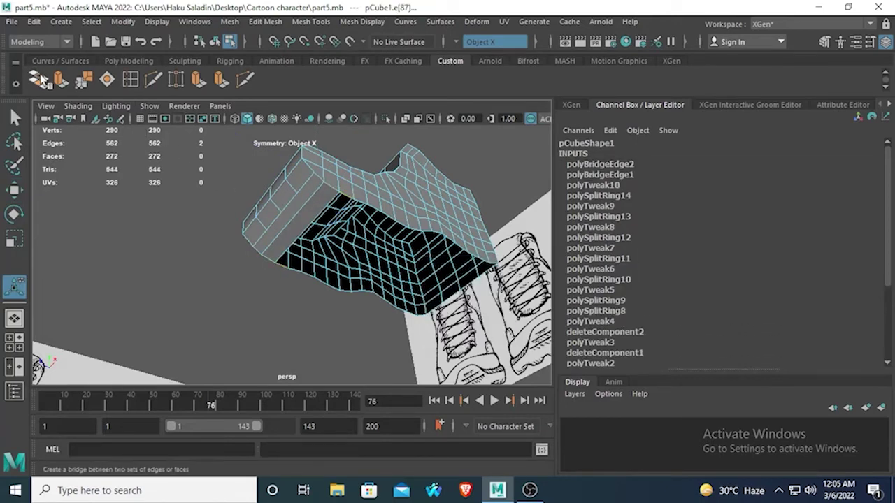
left_click(38, 80)
left_click(362, 205)
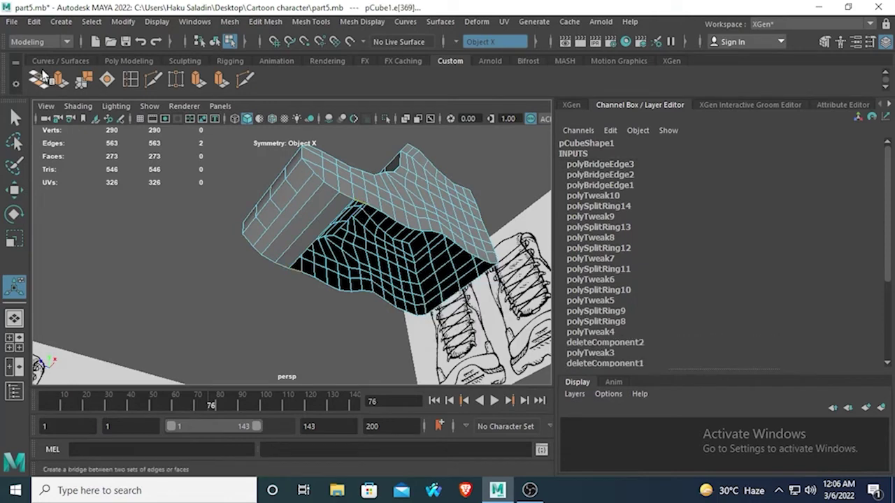
left_click(39, 81)
left_click(375, 209)
left_click(40, 80)
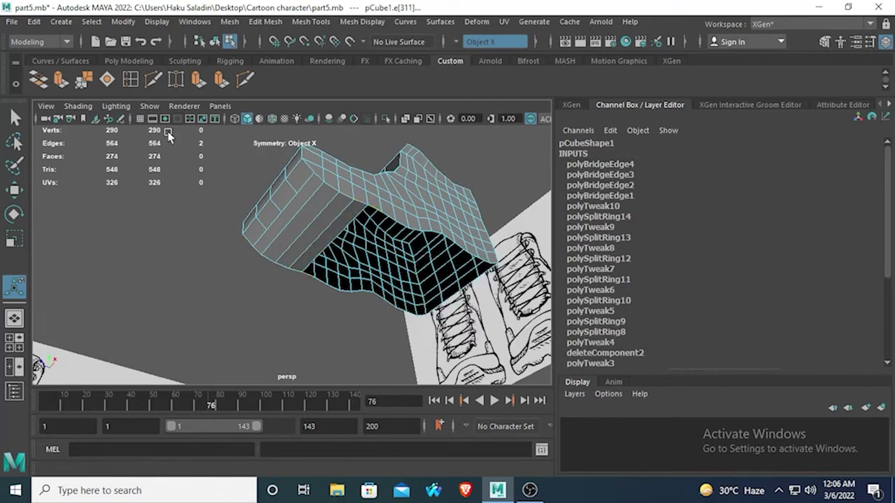
- Bridge the next four pairs of opposite underside edges, one pair at a time, back from the forefoot through the midfoot
left_click(387, 217)
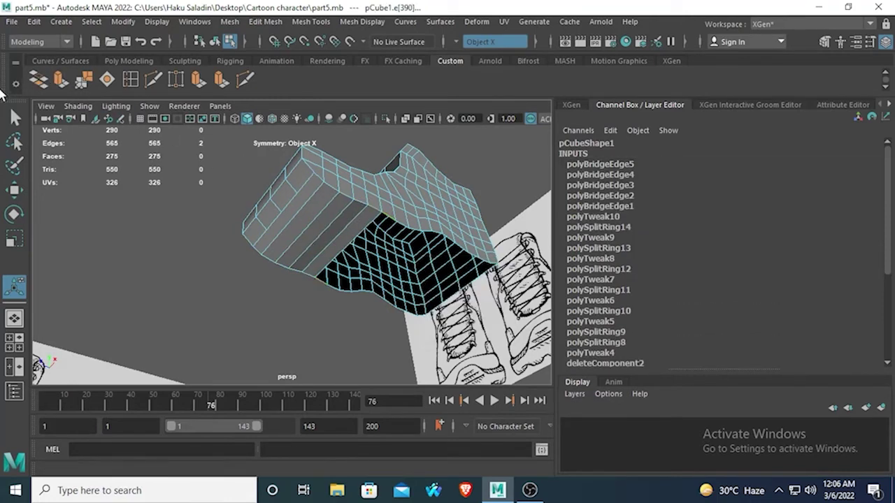
left_click(38, 80)
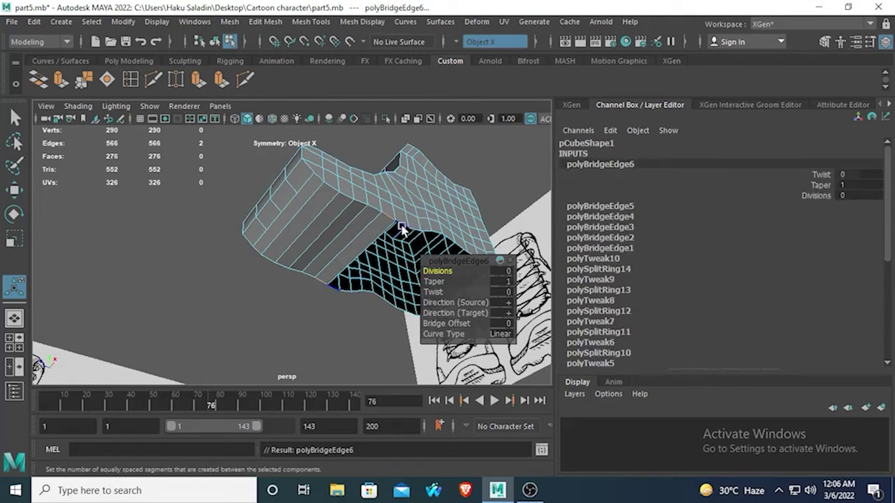
left_click(402, 228)
left_click(38, 80)
left_click_drag(319, 226, 239, 188, "alt")
left_click(286, 165)
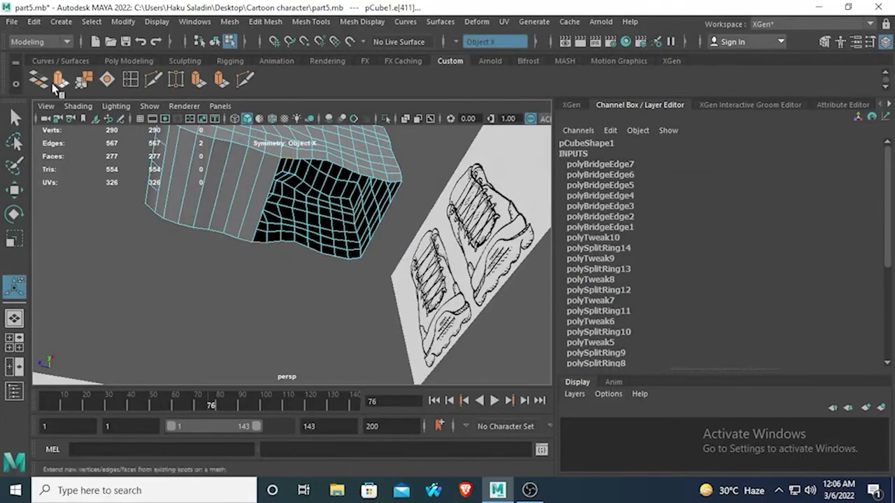
left_click(39, 80)
left_click(306, 160)
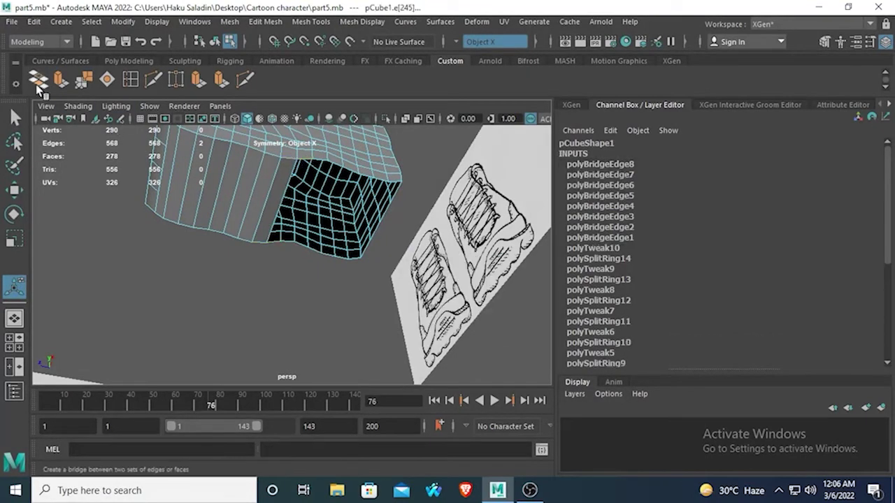
left_click(37, 83)
- Bridge the next three pairs of opposite open edges on the underside, from the arch back to the front of the heel
left_click(322, 162)
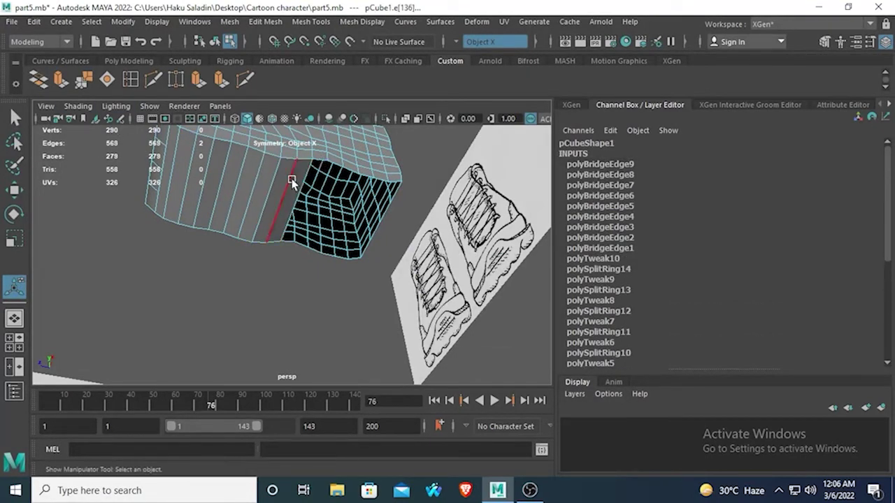
left_click(38, 83)
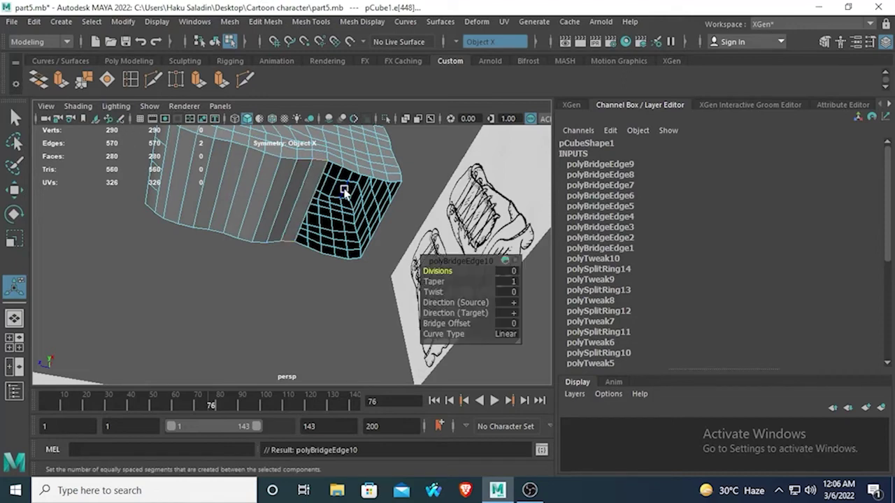
left_click(334, 165)
left_click(38, 80)
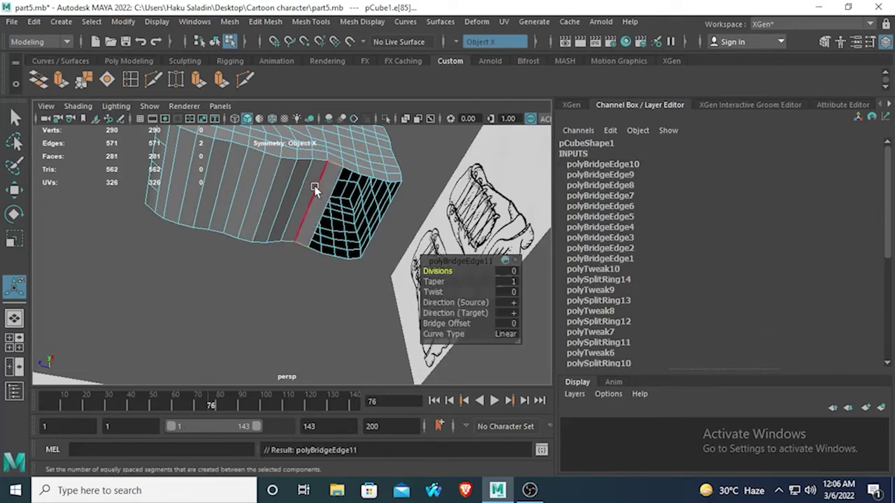
left_click(127, 137)
left_click(44, 80)
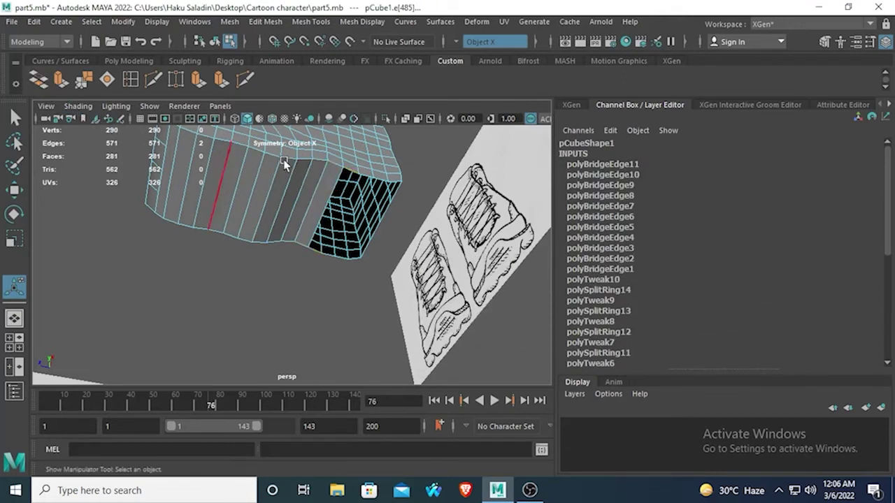
- Close the rest of the boot's underside by bridging the last three pairs of opposite edges at the heel
left_click(367, 176)
left_click(41, 81)
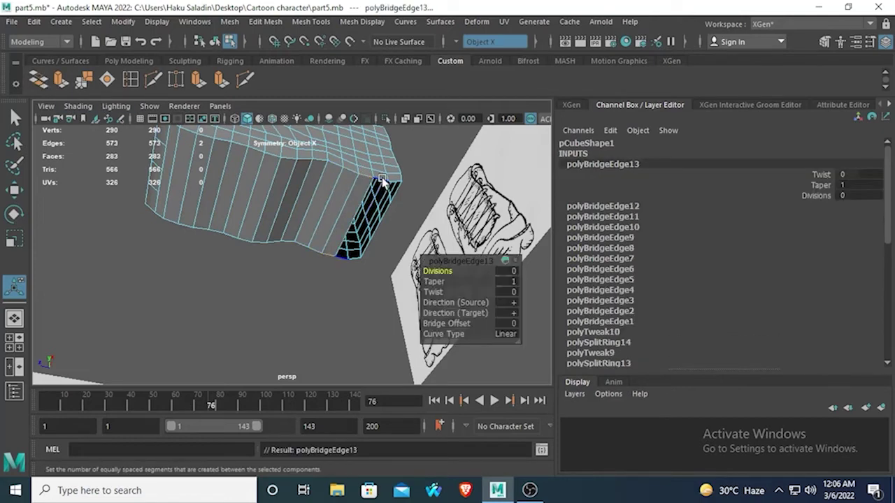
left_click(382, 180)
left_click(35, 79)
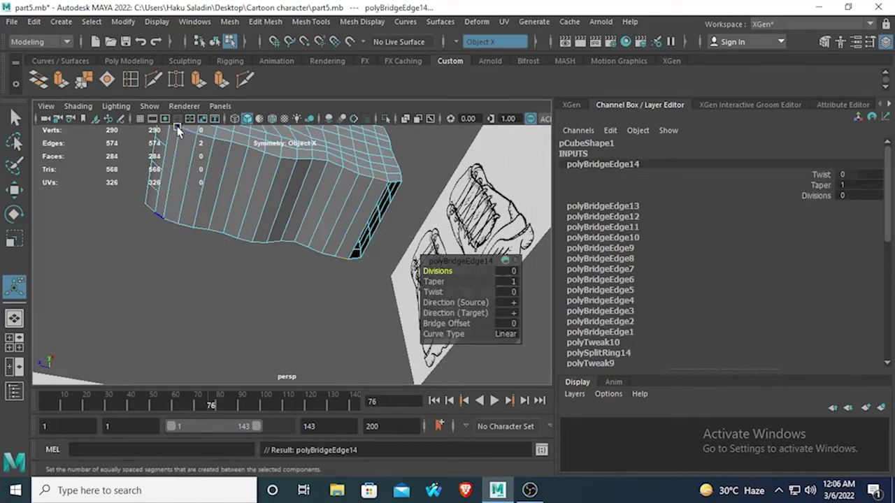
left_click(390, 194)
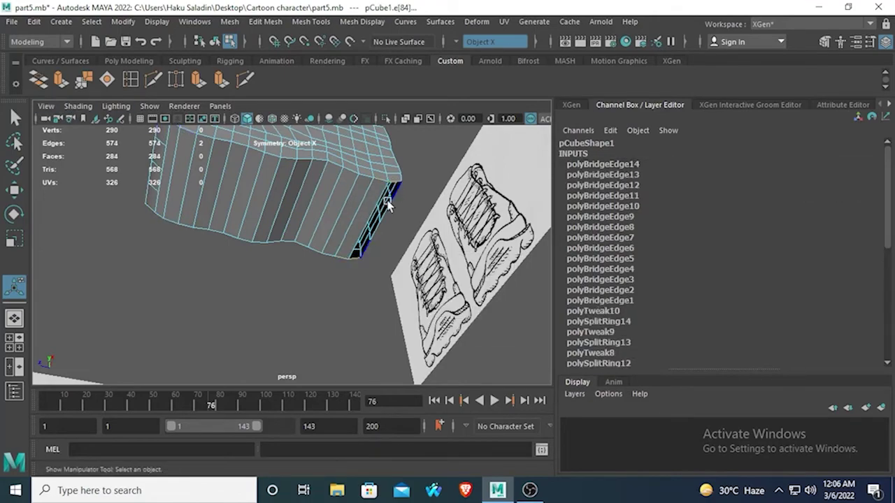
left_click(39, 81)
- Try to split the edge ring from an edge loop selected at the heel end of the sole, and undo the split
left_click_drag(168, 193, 114, 234, "alt")
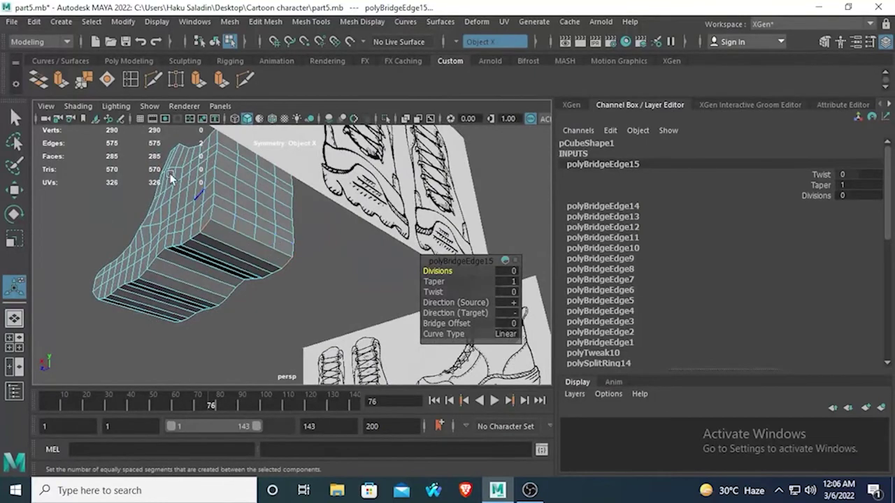
left_click(131, 81)
left_click_drag(247, 262, 209, 242, "alt")
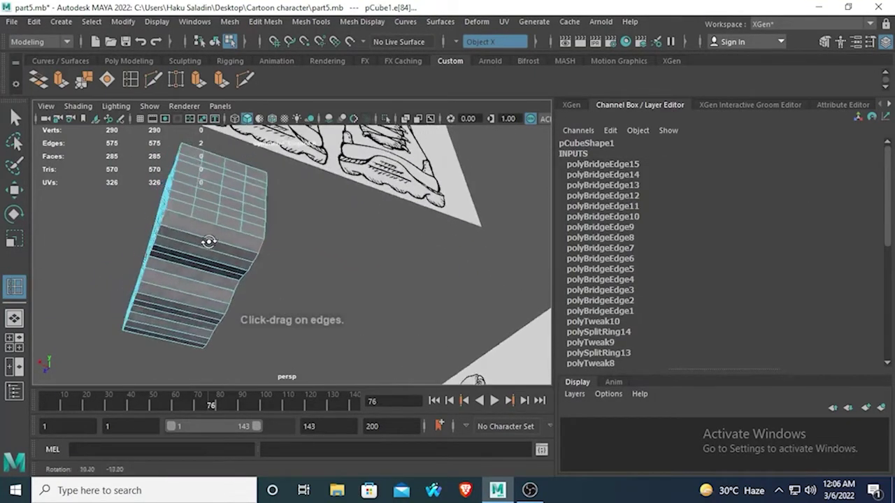
left_click(15, 119)
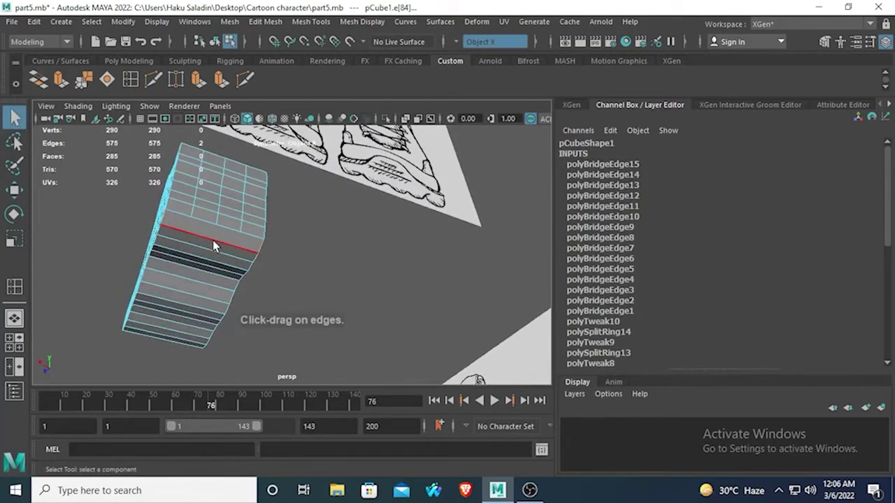
double_click(212, 240)
right_click_drag(213, 239, 211, 131)
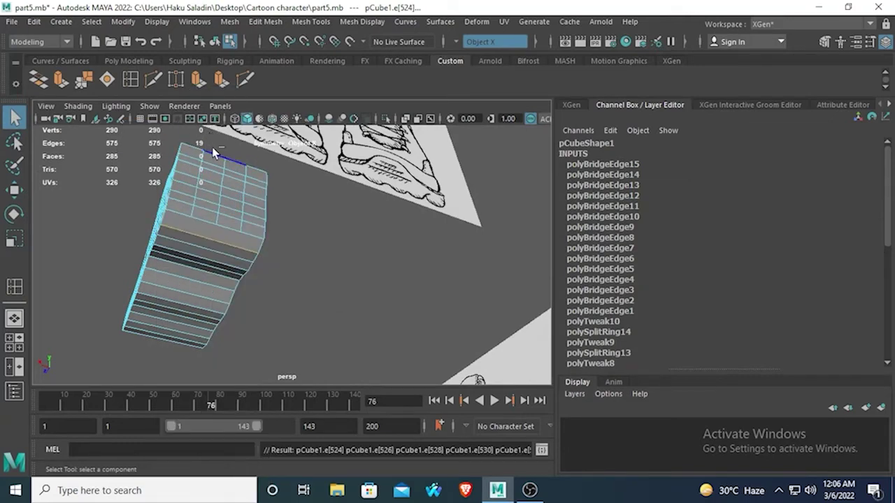
right_click_drag(228, 241, 233, 289, "shift")
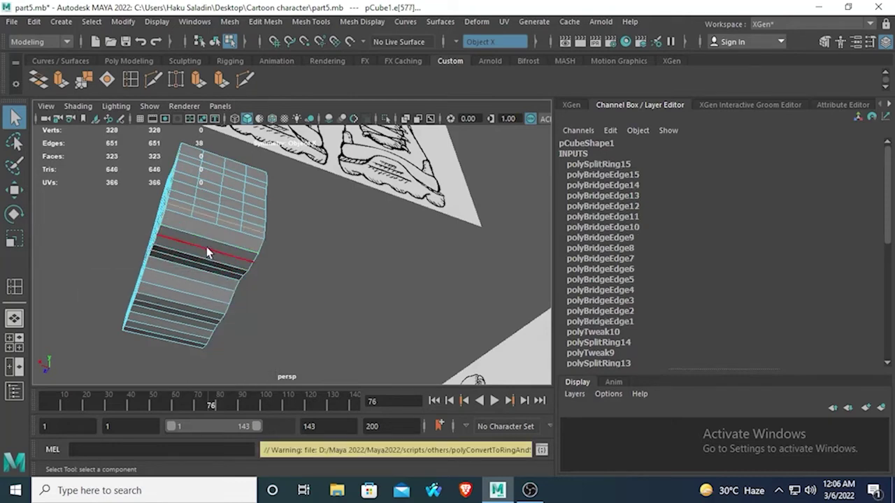
key("ctrl+z")
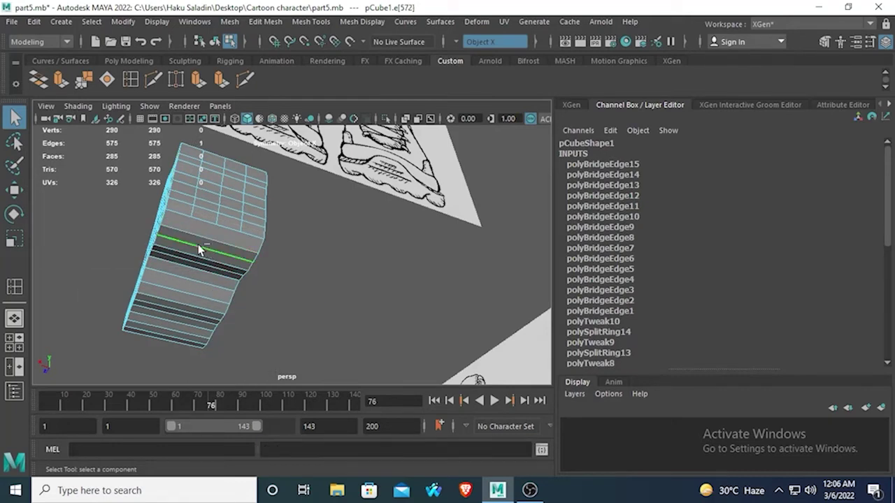
- Split the sole lengthwise from heel to toe with three edge loops, one along the centre and one on each side
right_click_drag(197, 244, 175, 286, "shift")
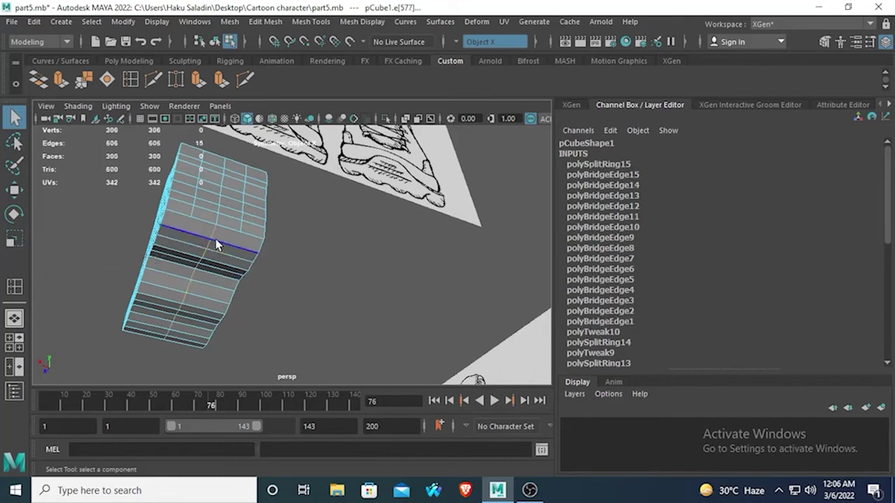
right_click_drag(183, 227, 186, 127)
right_click_drag(180, 230, 208, 265, "ctrl")
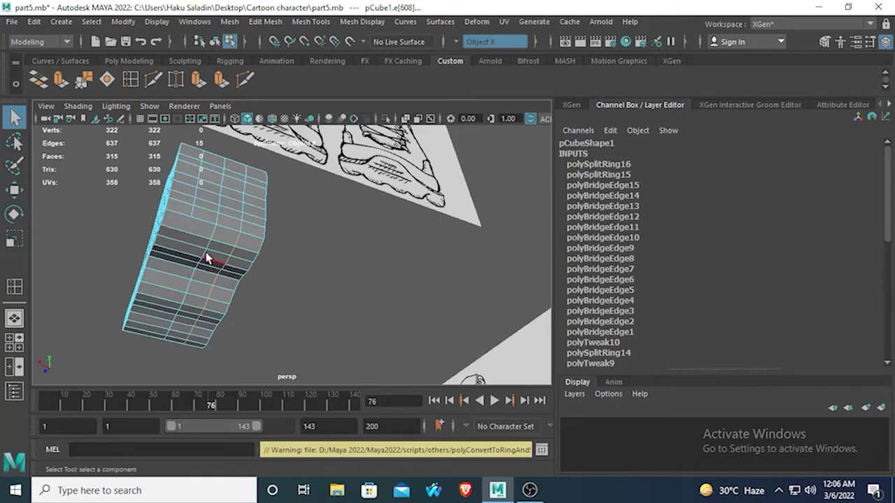
left_click(169, 228)
right_click_drag(179, 223, 216, 279, "shift")
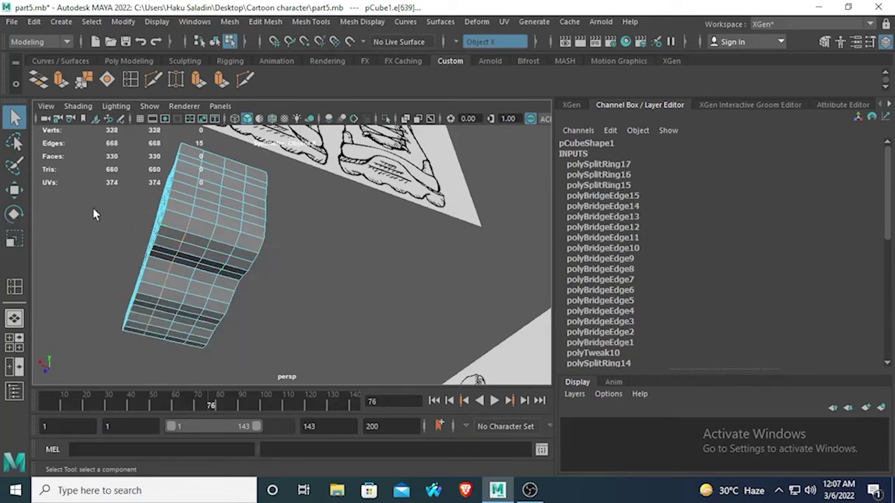
- Show the boot in smooth mesh preview with its sole facing the camera and switch to vertex selection
left_click(93, 207)
left_click_drag(126, 268, 318, 224, "alt")
scroll(361, 295, "down", 5)
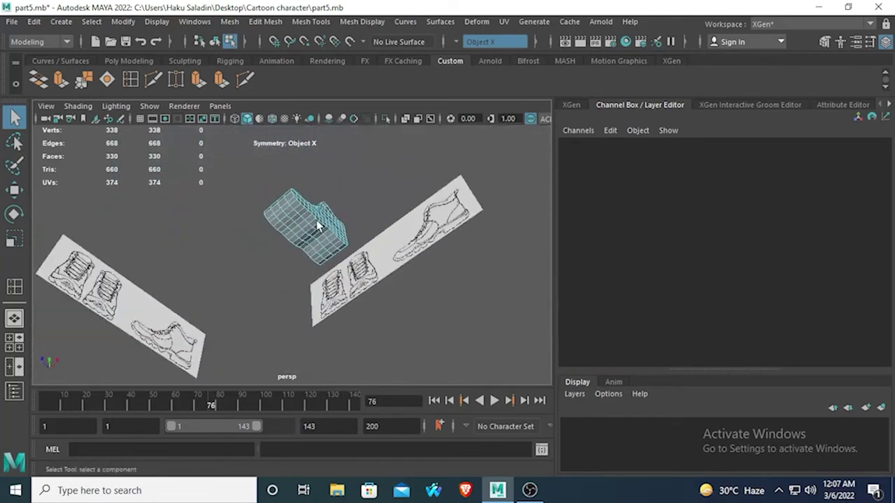
scroll(317, 224, "up", 8)
middle_click_drag(309, 214, 313, 322, "alt")
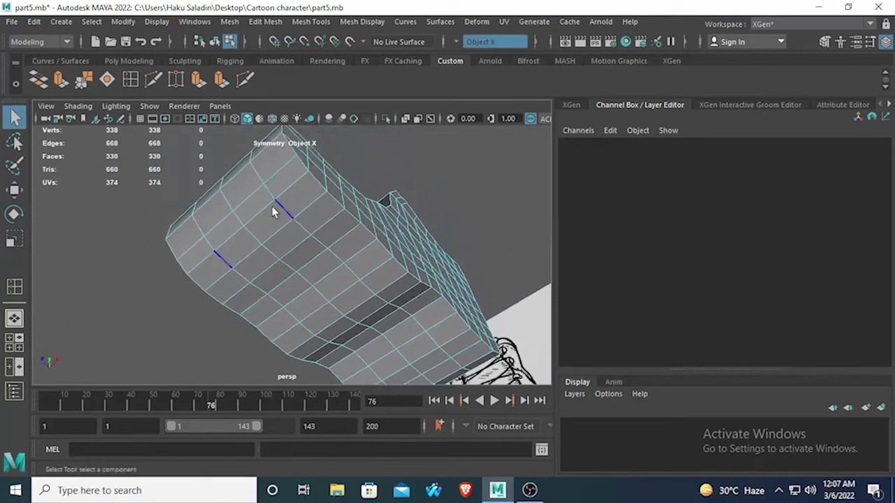
key("3")
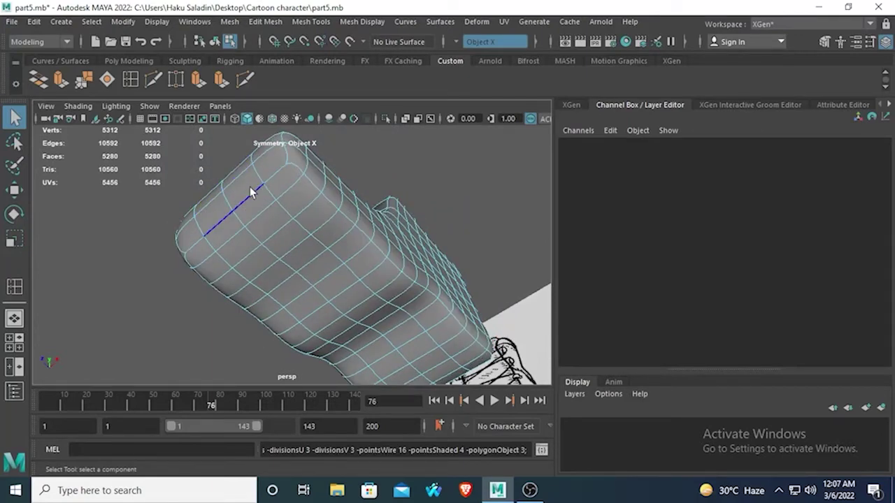
right_click_drag(258, 187, 185, 128)
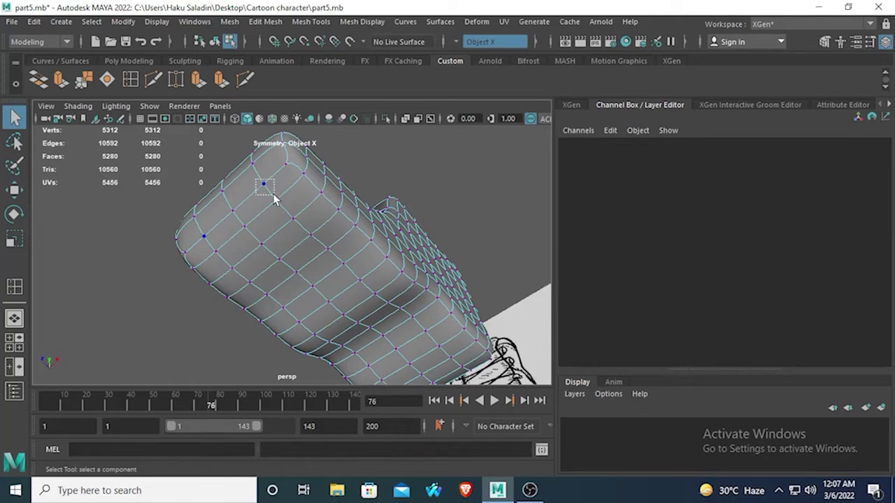
- Turn symmetry off and try to merge the overlapping vertices at two points along the sole's toe edge
left_click(262, 184)
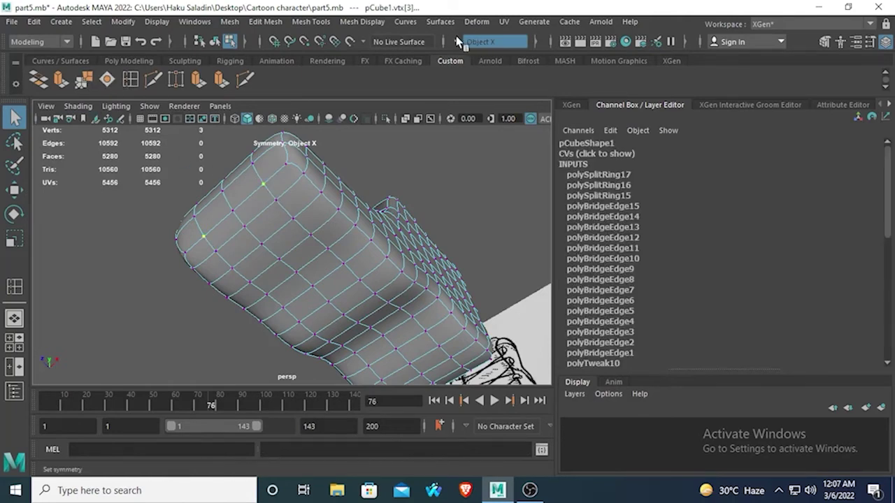
left_click(493, 42)
left_click(477, 42)
left_click_drag(267, 180, 269, 192)
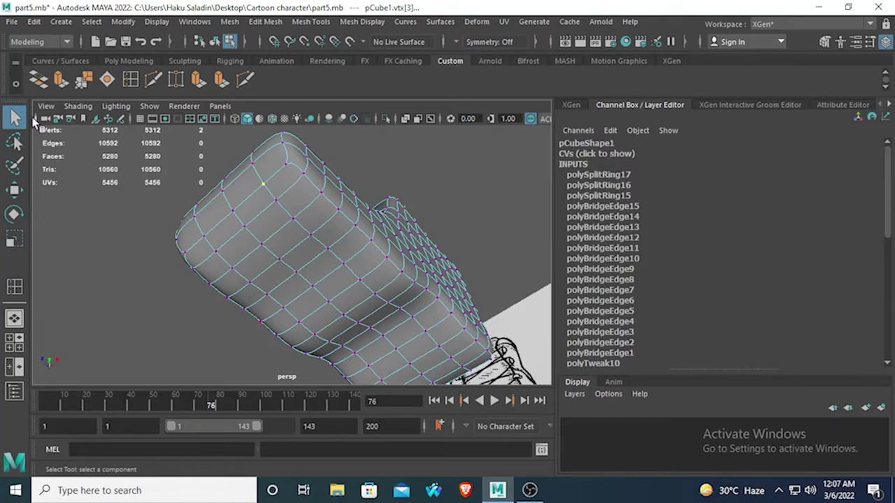
left_click(83, 81)
left_click_drag(197, 233, 205, 239)
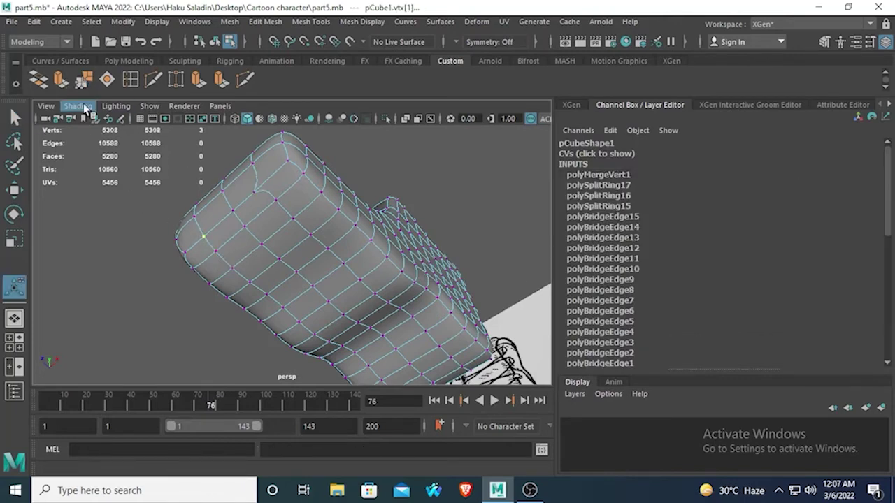
left_click(84, 81)
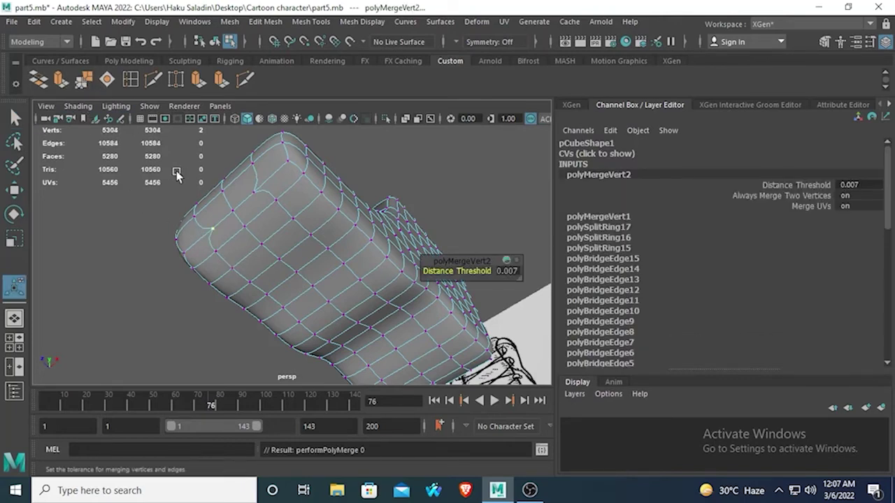
- Undo the toe-edge vertex merges and the symmetry change, and redo the last lengthwise edge loop split
key("ctrl+z")
key("ctrl+z")
key("ctrl+z")
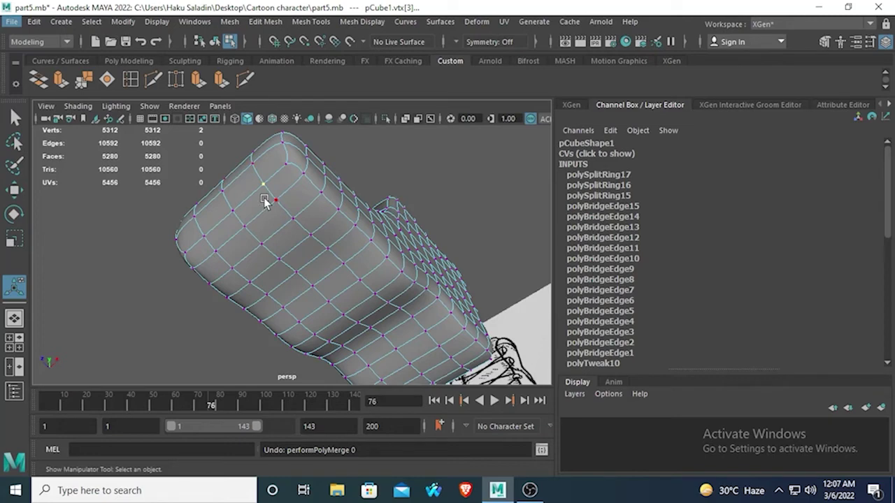
key("ctrl+z")
key("ctrl+z")
key("ctrl+z")
key("ctrl+z")
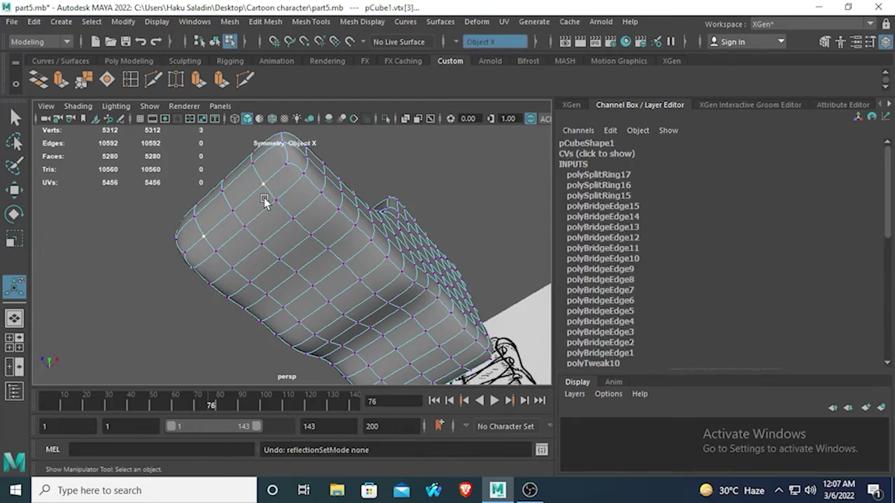
key("ctrl+z")
key("ctrl+z")
key("ctrl+z")
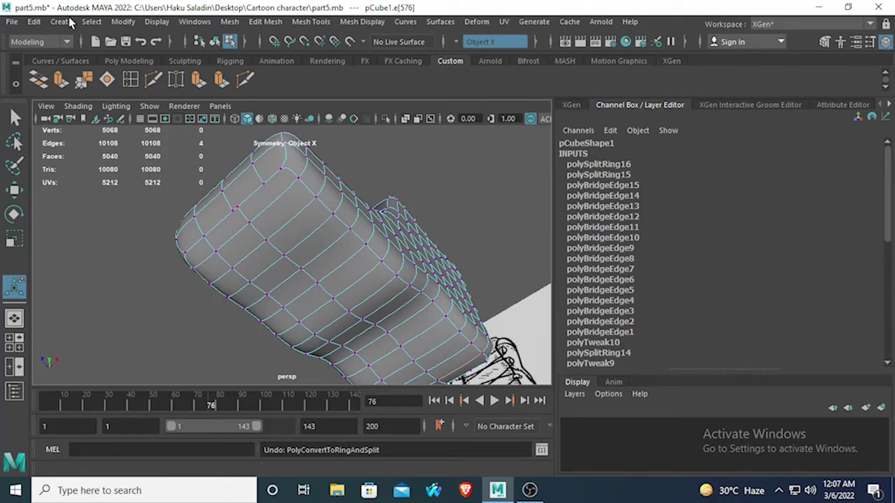
left_click(33, 22)
left_click(56, 58)
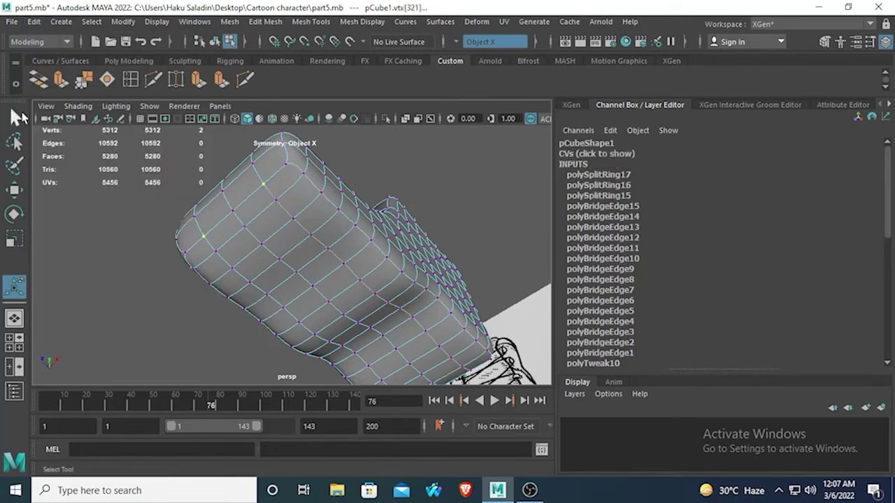
- Turn off Object X symmetry again and clear the vertex selection at the sole's toe edge
left_click_drag(257, 174, 283, 200)
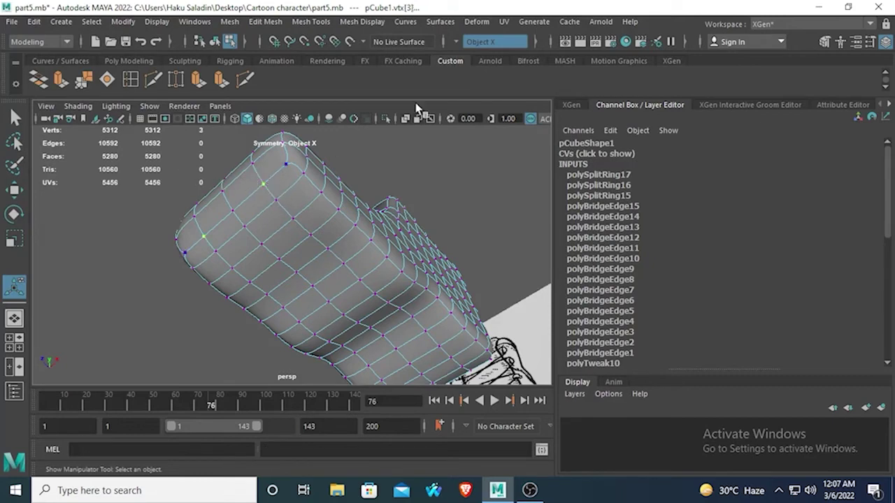
left_click(483, 42)
left_click(481, 54)
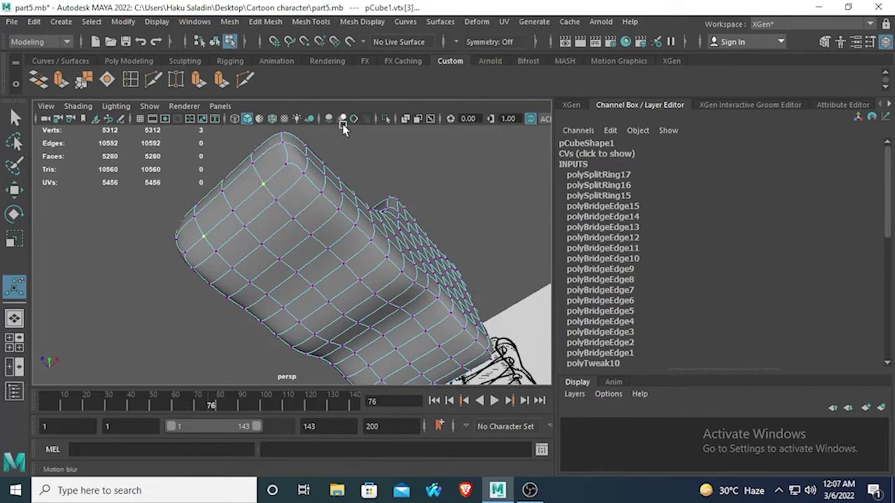
left_click(214, 159)
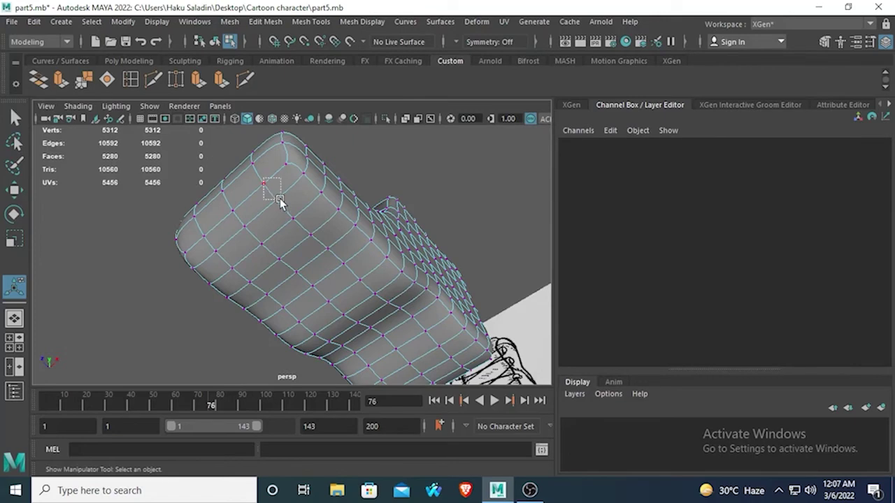
- Merge the overlapping vertices at two points along the sole's toe edge
left_click_drag(280, 199, 281, 202)
left_click_drag(219, 180, 242, 195, "alt")
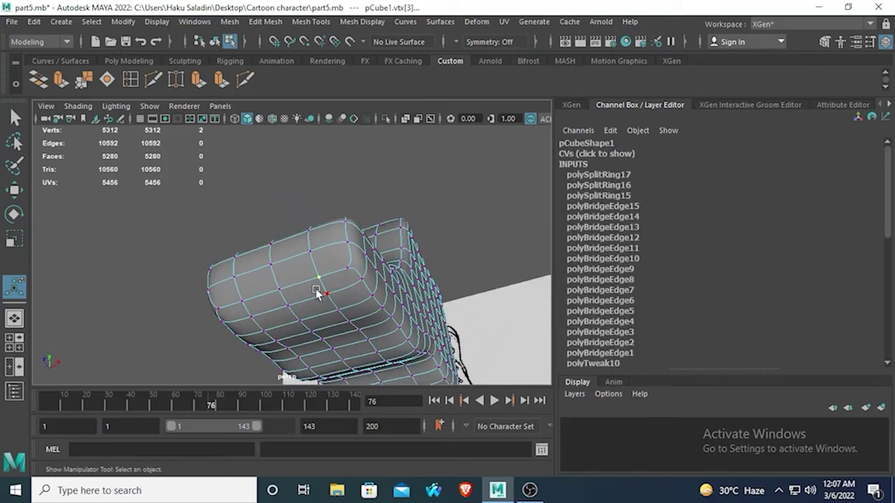
mouse_move(283, 214)
left_mouse_down("alt")
mouse_move(310, 250)
mouse_move(289, 210)
left_mouse_up("alt")
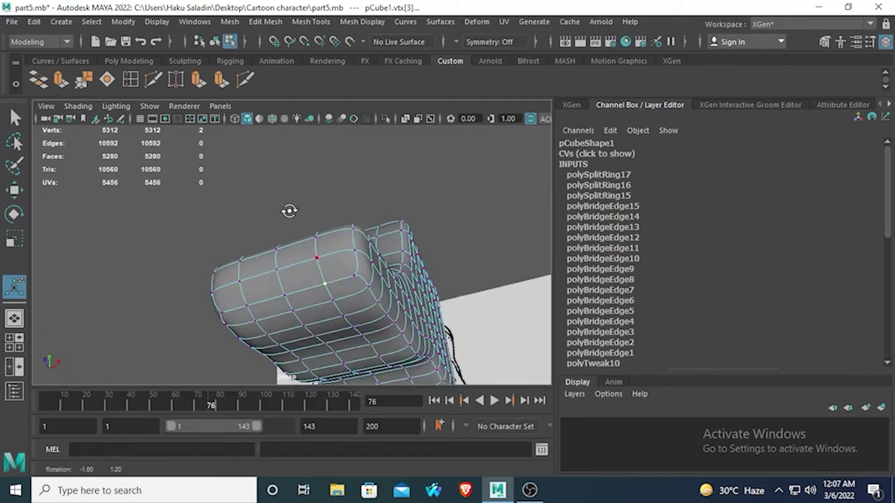
left_click(90, 83)
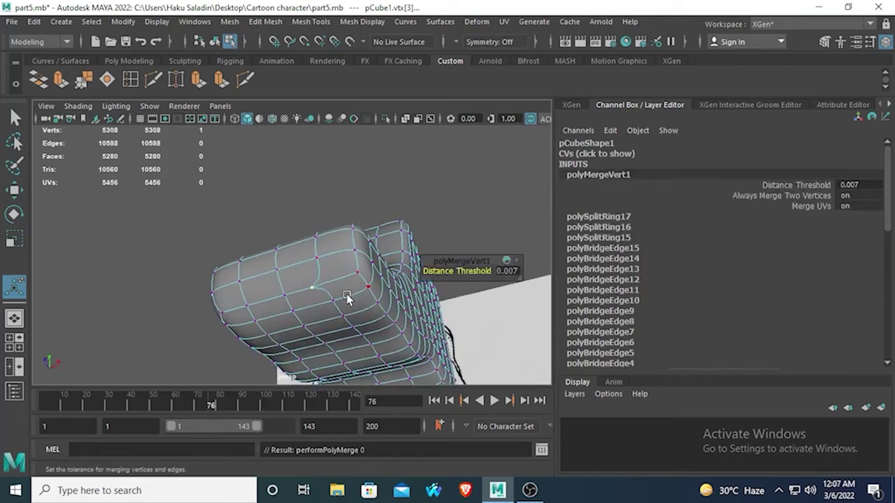
left_click_drag(347, 299, 349, 286, "alt")
left_click_drag(251, 262, 279, 277)
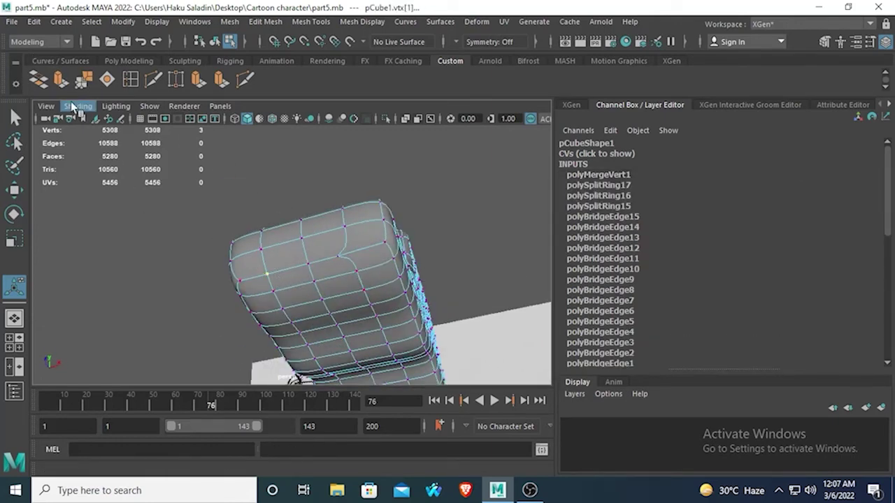
left_click(84, 85)
- Merge the overlapping vertices at two points along the sole's heel edge and check the mesh with and without smoothing
left_click_drag(368, 273, 202, 250, "alt")
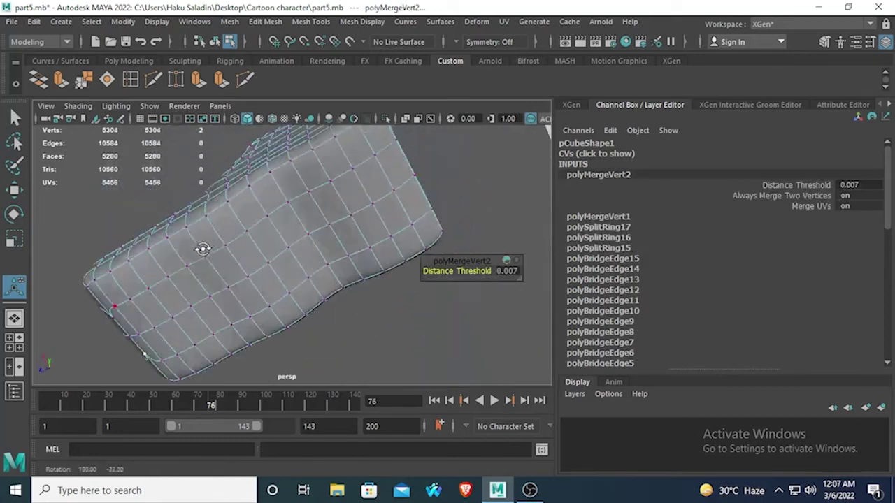
mouse_move(372, 205)
left_mouse_down("alt")
mouse_move(356, 216)
mouse_move(375, 197)
left_mouse_up("alt")
left_click(349, 209)
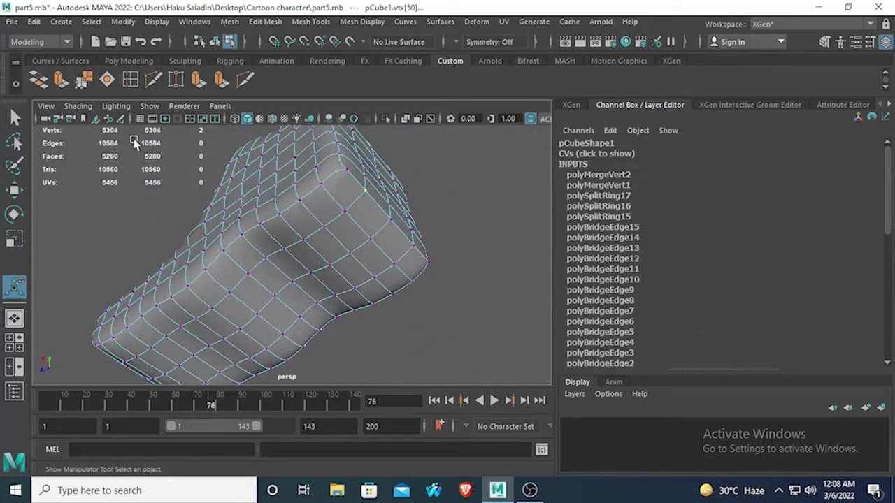
left_click(80, 82)
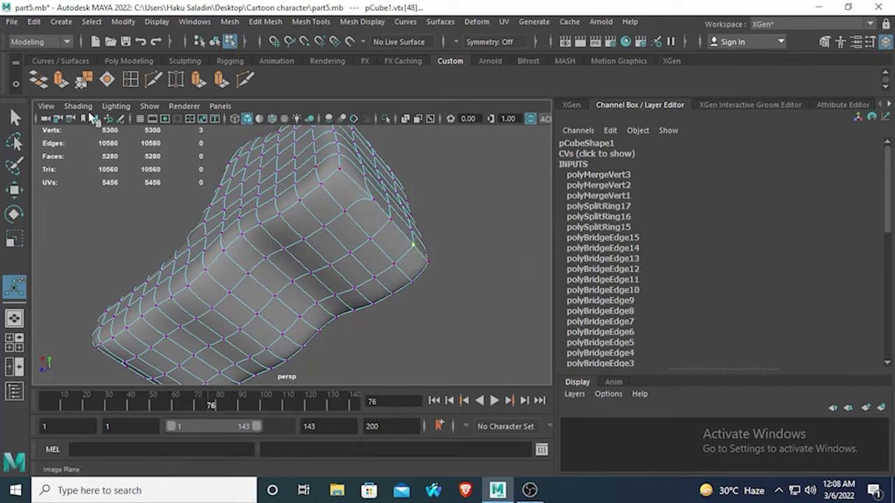
left_click(83, 81)
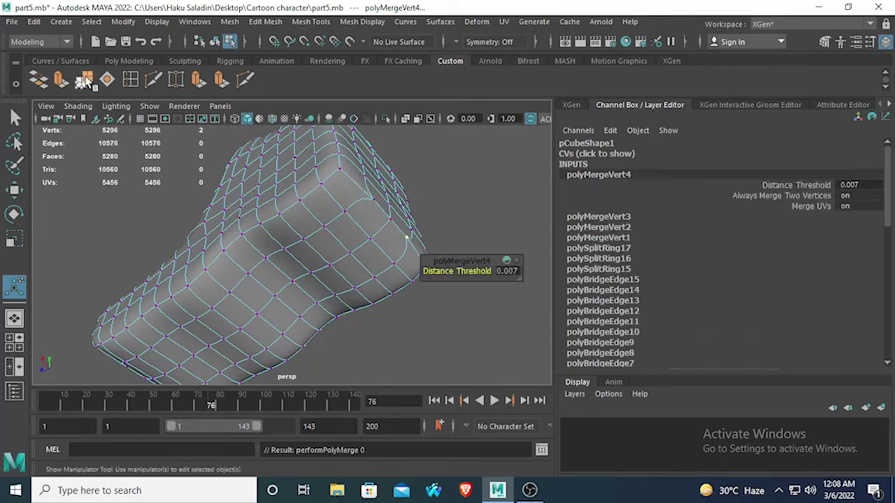
key("1")
key("3")
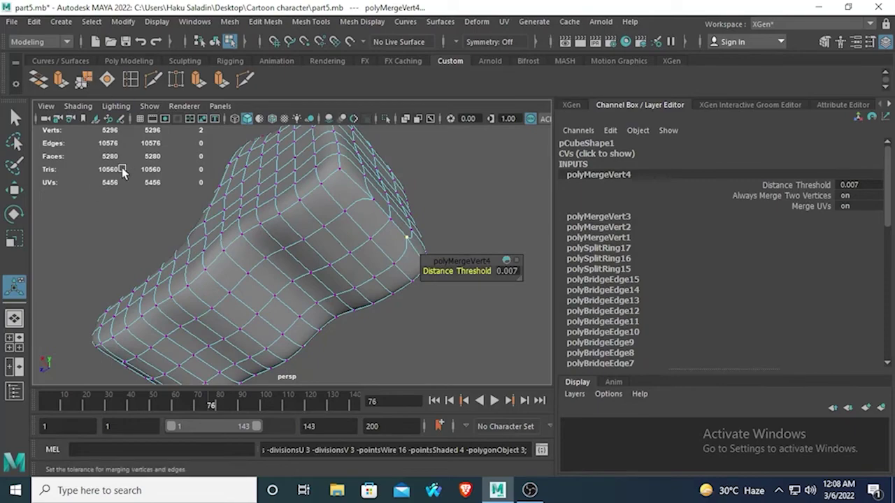
- Examine the merged heel edge up close in object mode, comparing the unsmoothed mesh with the smooth preview
left_click_drag(429, 217, 333, 246, "alt")
scroll(277, 278, "up", 8)
scroll(276, 276, "down", 4)
scroll(338, 243, "down", 2)
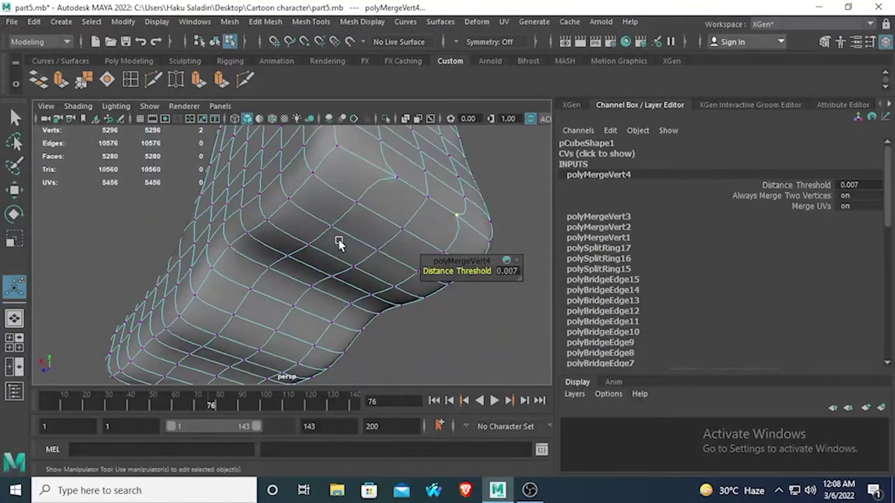
right_click(333, 219)
right_click_drag(334, 219, 381, 105)
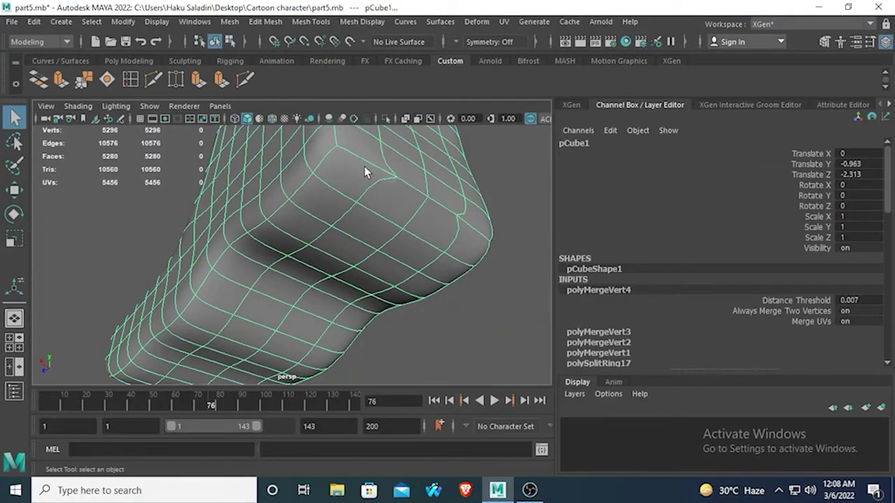
key("1")
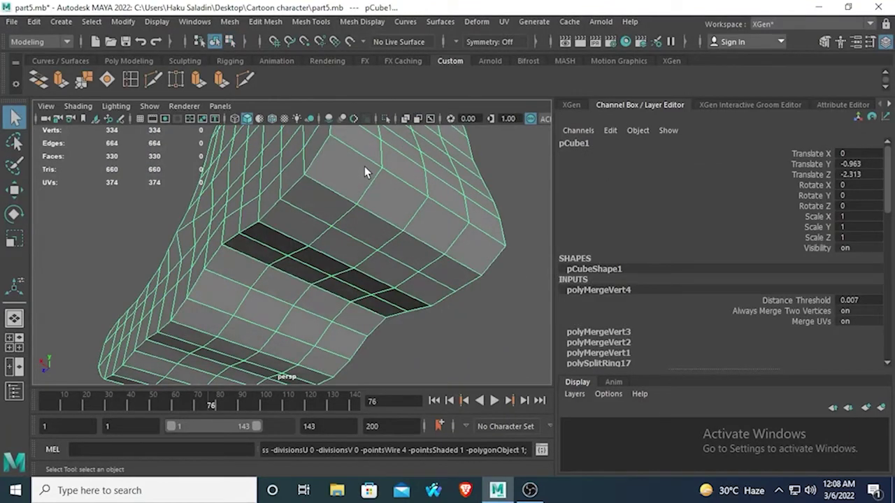
key("3")
key("1")
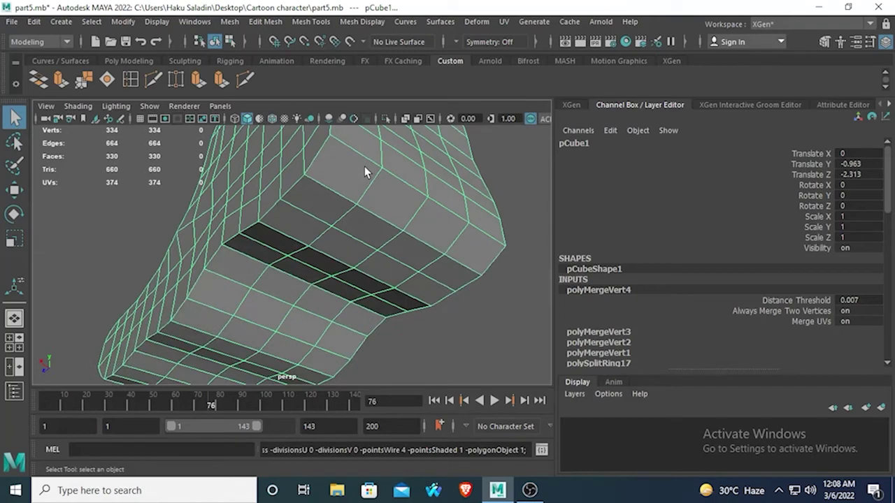
- Delete the distorted faces in the first two segments along the sole's heel edge in the unsmoothed mesh
right_click_drag(364, 166, 365, 170)
left_click(364, 170)
key("Delete")
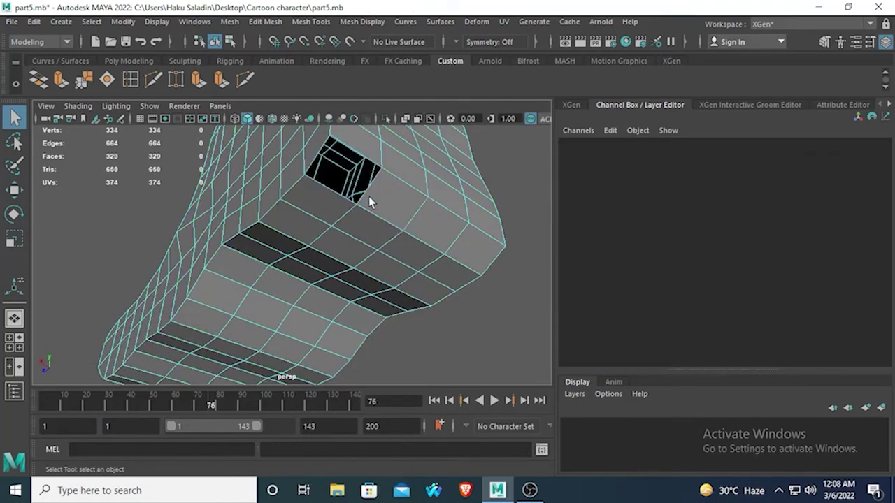
left_click_drag(369, 197, 389, 196)
key("Delete")
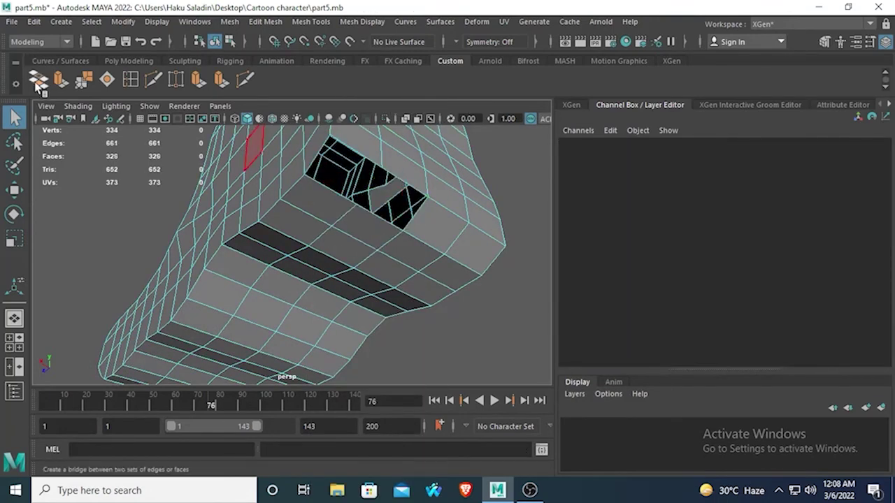
- Bridge the opposite border edges of both gaps at the heel edge and show the smooth preview
right_click_drag(349, 136, 350, 84)
left_click(348, 144)
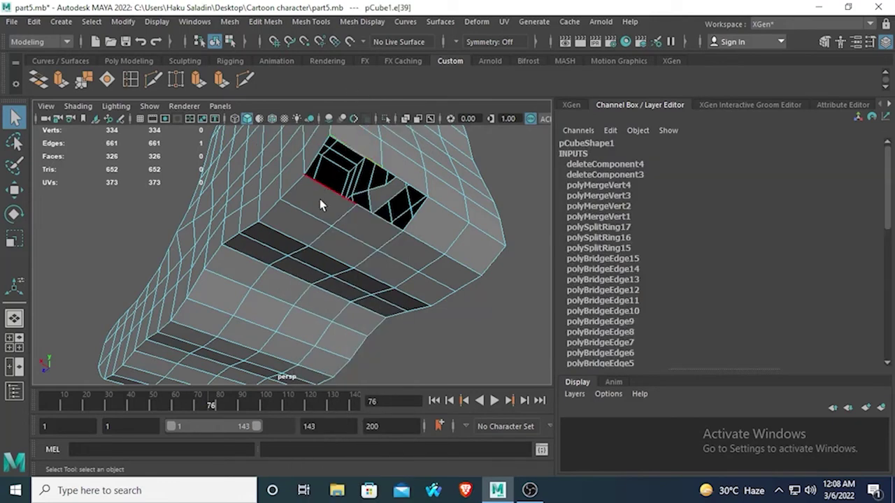
left_click(322, 197)
left_click(37, 84)
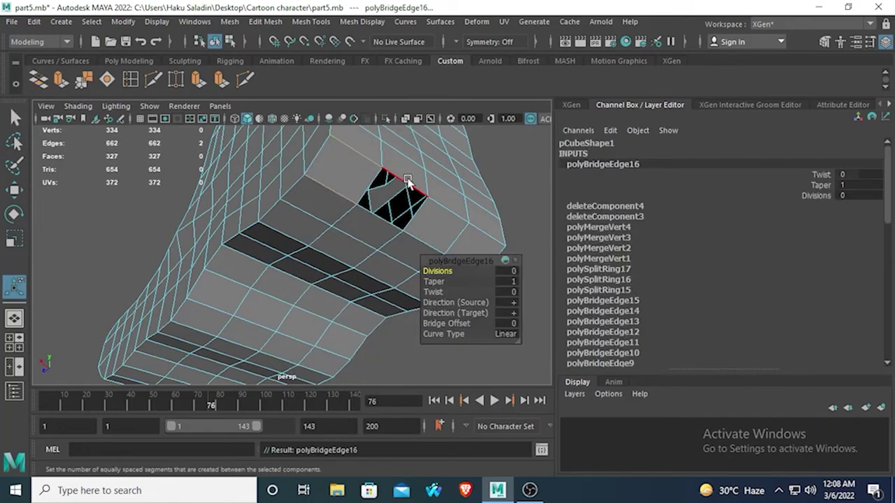
left_click(407, 183)
left_click(381, 214, "shift")
left_click(45, 84)
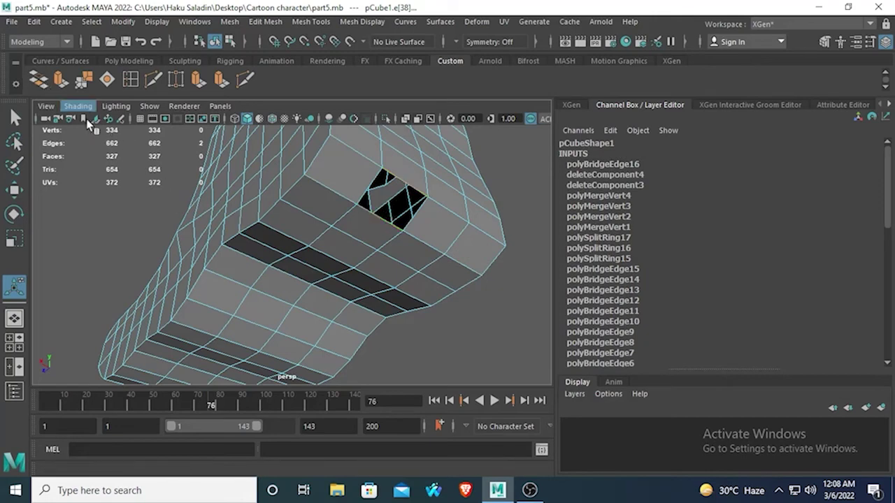
key("3")
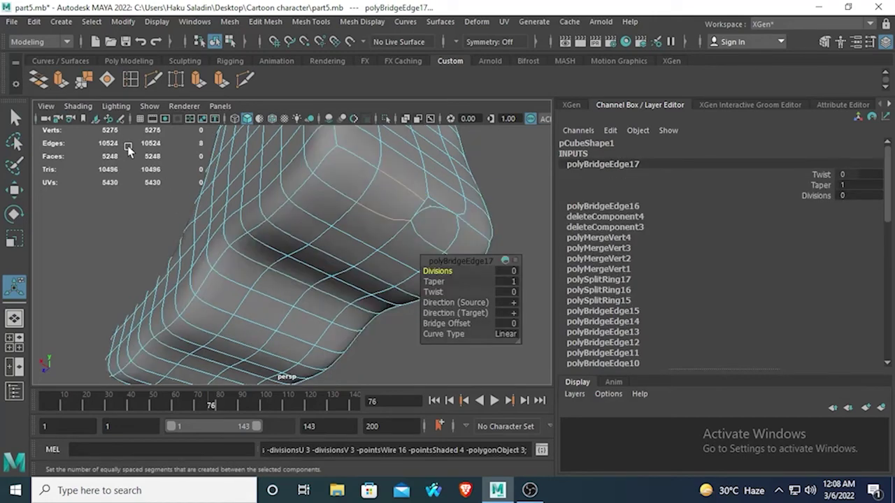
- Return to the unsmoothed mesh and delete the remaining two faces along the heel edge, up to the outer corner
key("1")
left_click(449, 216)
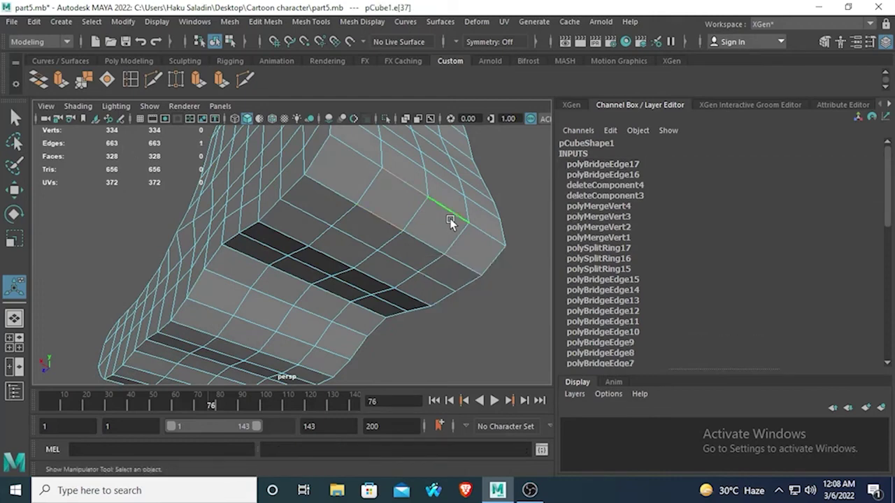
right_click_drag(449, 216, 444, 171)
left_click(433, 223)
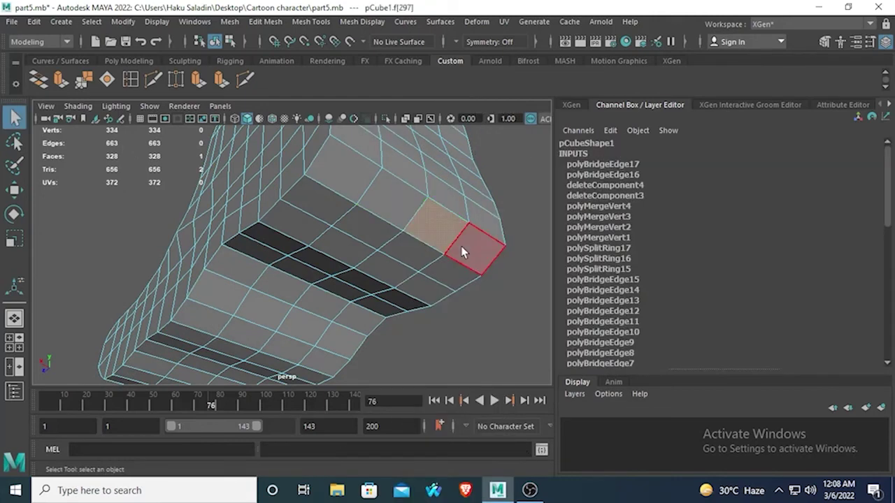
key("Delete")
left_click(461, 246)
key("Delete")
right_click_drag(450, 201, 463, 88)
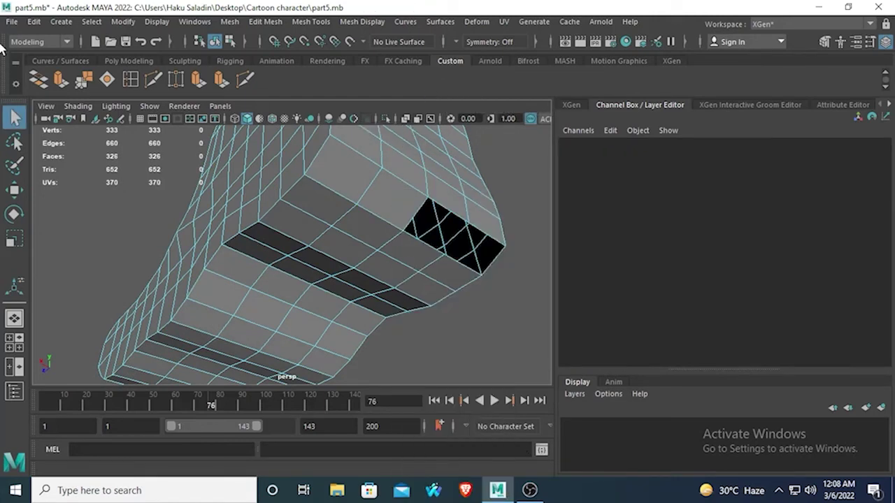
- Bridge the opposite border edges of the two gaps at the heel's outer corner and show the smooth preview
left_click(422, 244)
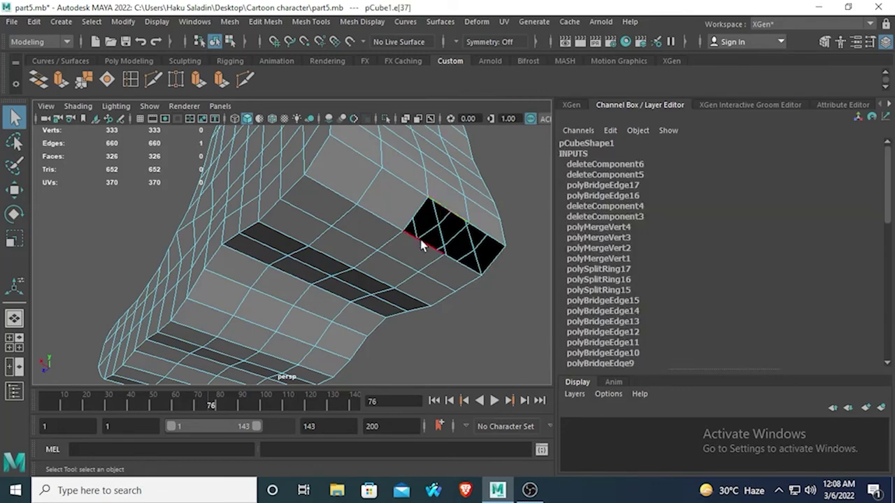
left_click(39, 80)
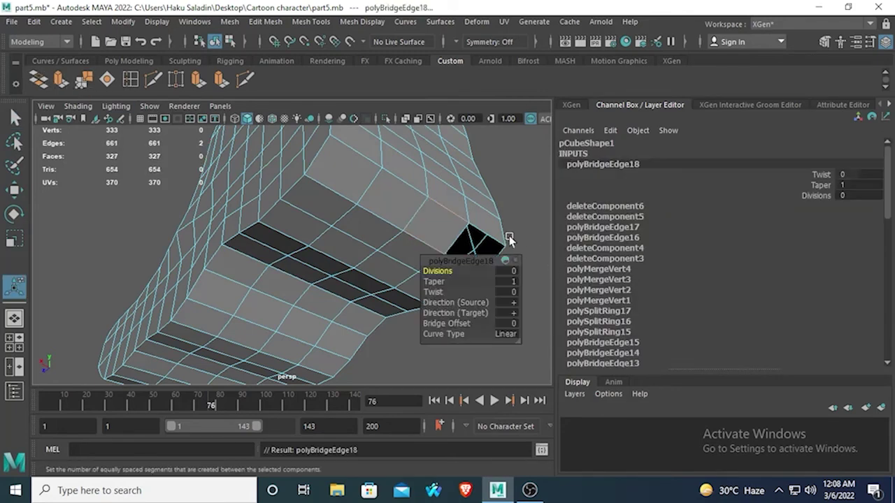
left_click(479, 227)
left_click(480, 227, "shift")
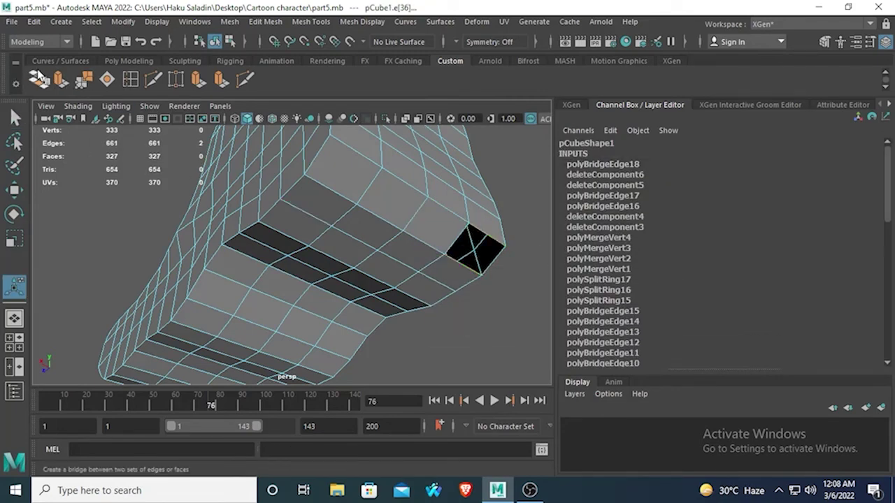
left_click(40, 79)
key("3")
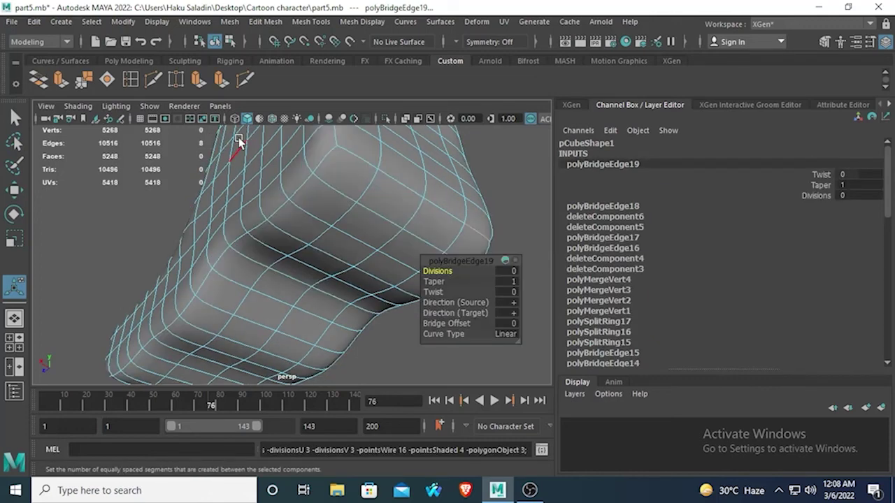
- Return the boot to the unsmoothed display, select it in object mode and delete its construction history
key("1")
right_click_drag(234, 168, 295, 106)
right_click_drag(302, 162, 337, 135)
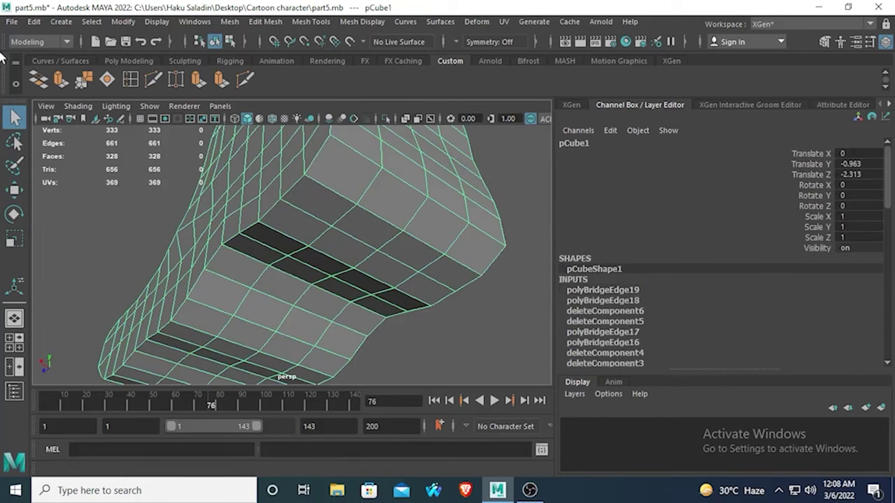
left_click(33, 21)
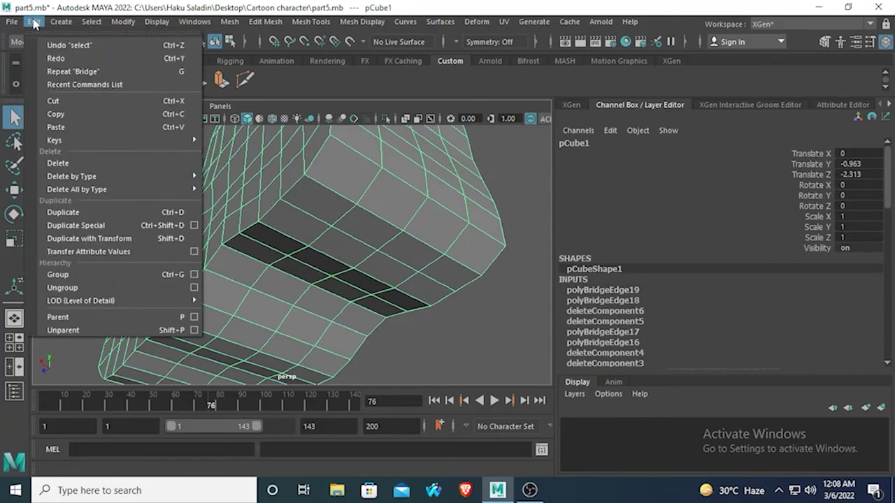
mouse_move(81, 176)
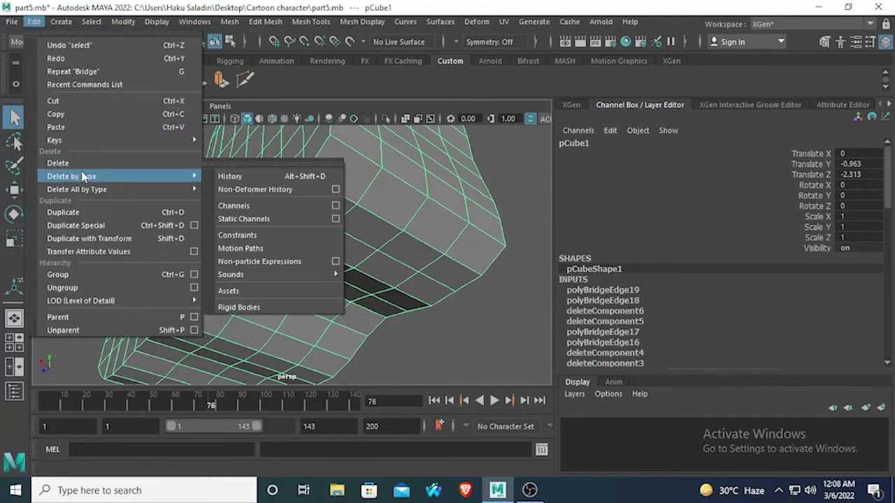
left_click(230, 177)
- Check the sole's toe end in smooth preview and delete two adjacent faces beside the toe edge in the unsmoothed mesh
left_click_drag(277, 263, 350, 294, "alt")
key("3")
key("1")
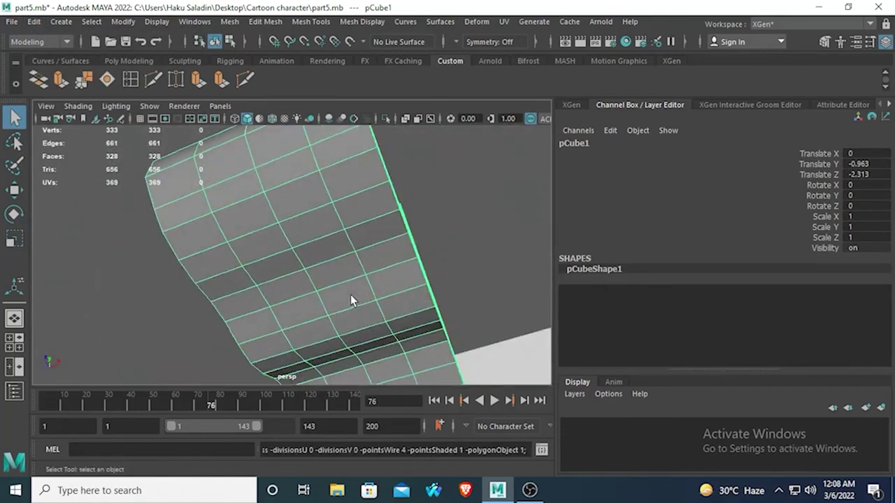
scroll(261, 224, "up", 2)
middle_click_drag(270, 186, 286, 249, "alt")
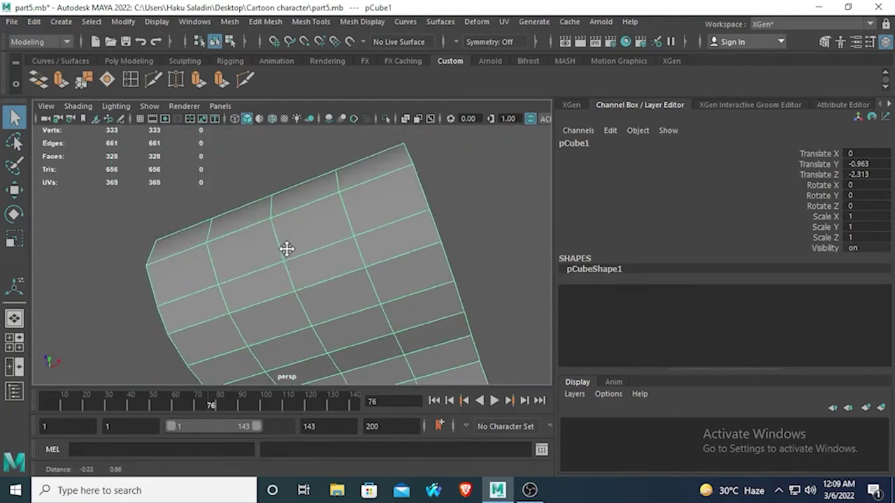
right_click_drag(321, 237, 311, 154)
left_click(352, 201)
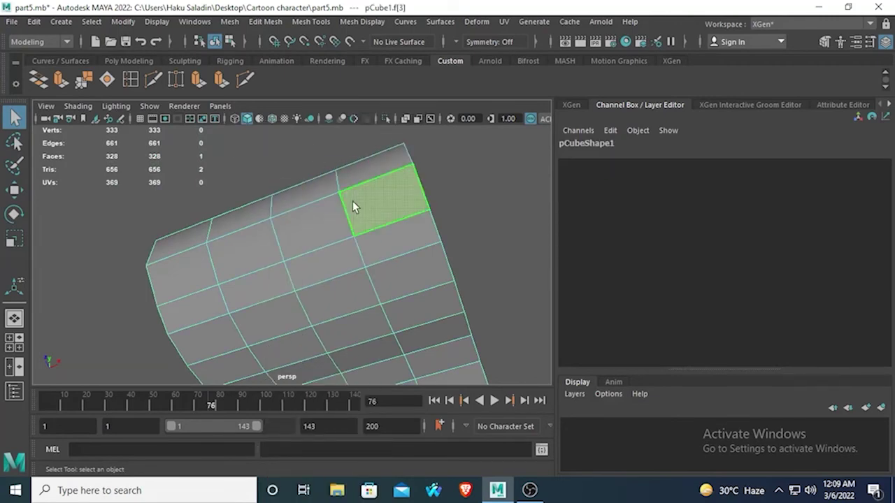
key("Delete")
left_click(321, 213)
key("Delete")
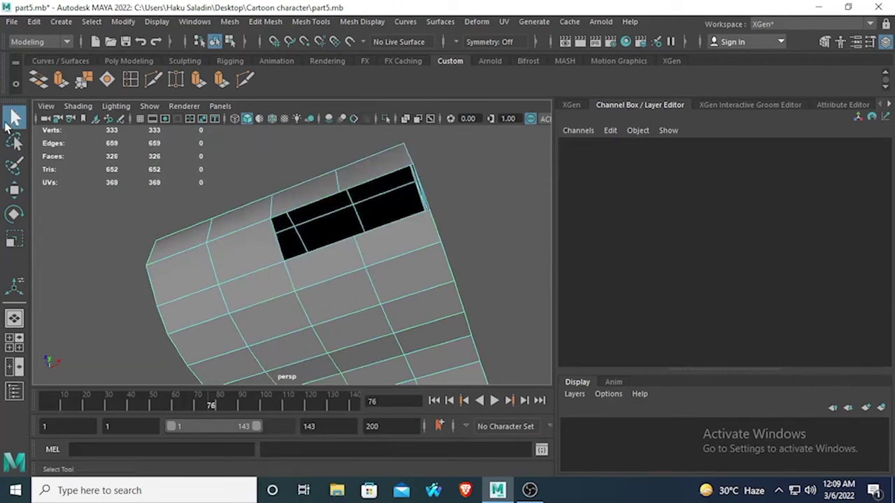
- Bridge the opposite border edges of the two adjacent gaps beside the sole's toe edge
right_click_drag(370, 181, 379, 84)
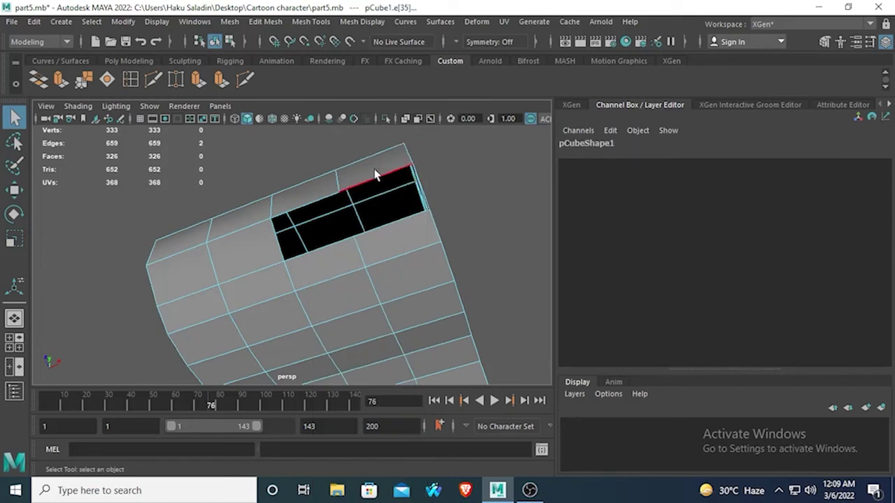
left_click(393, 220, "shift")
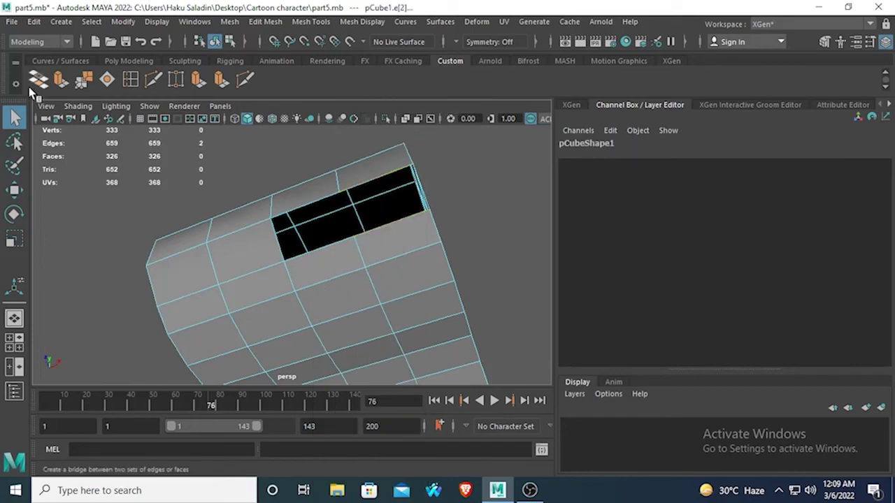
left_click(35, 81)
left_click(301, 206)
left_click(323, 247, "shift")
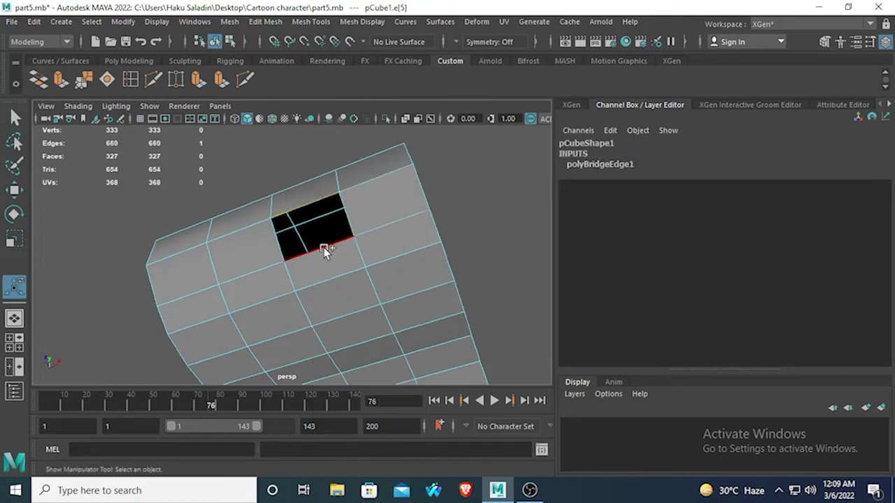
left_click(38, 79)
- Delete the remaining two faces along the toe edge, up to the outer corner
right_click_drag(244, 250, 243, 166)
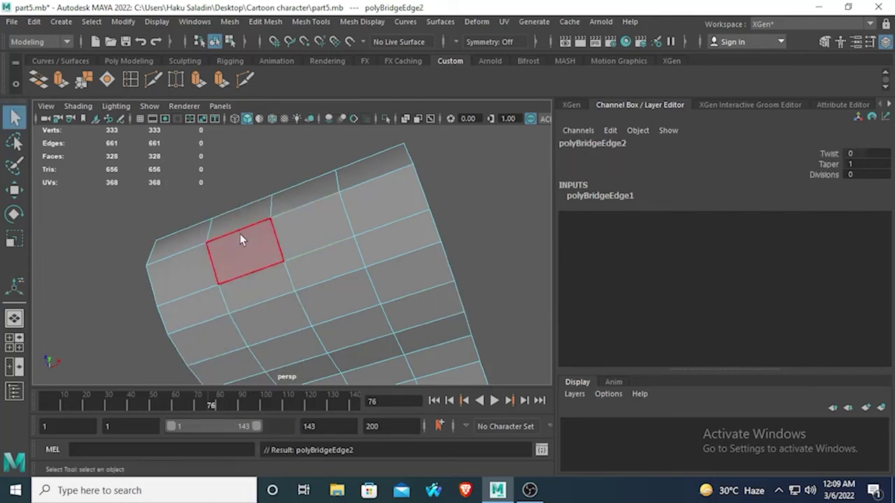
left_click(241, 243)
left_click(195, 268, "shift")
key("Delete")
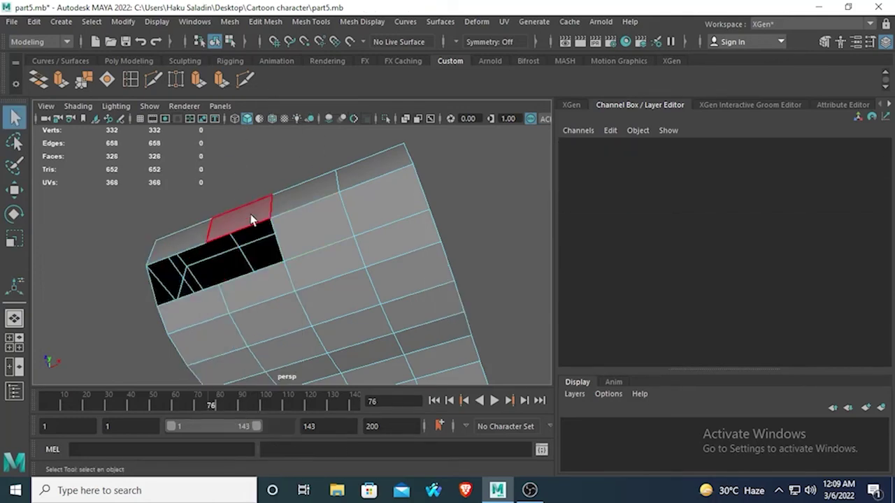
- Bridge the opposite border edges of both gaps at the toe's outer corner and show the smooth preview
right_click_drag(243, 226, 244, 80)
left_click(239, 230)
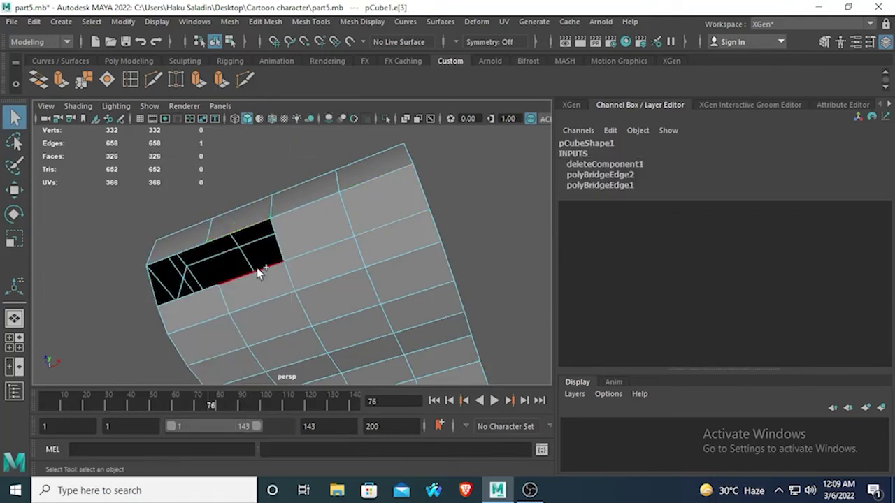
left_click(258, 271, "shift")
left_click(38, 78)
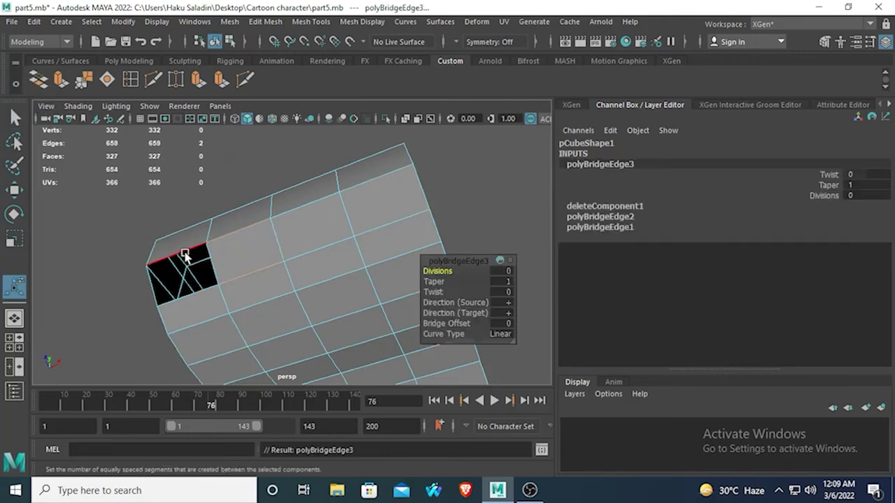
left_click(36, 83)
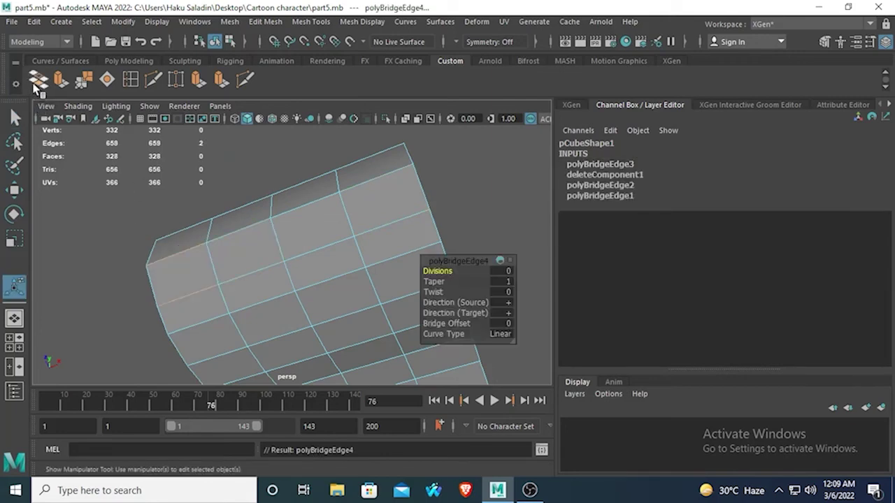
key("3")
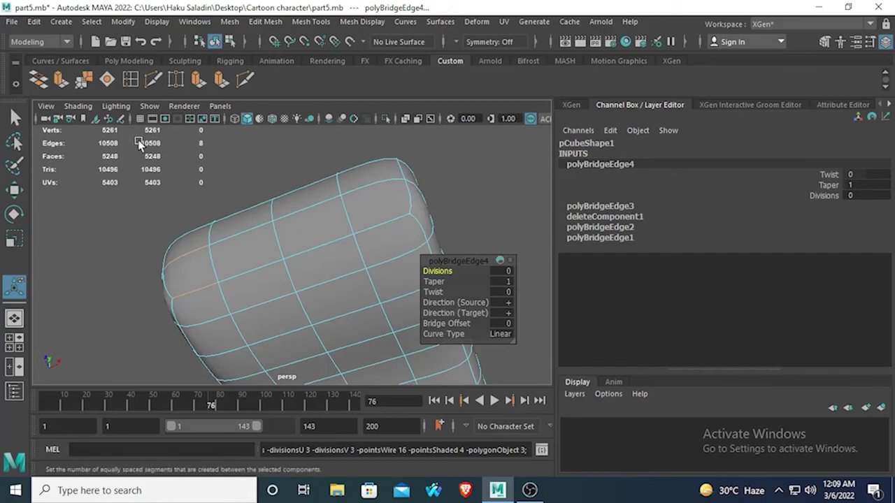
- Close the two-face hole in the side of the boot's shaft by bridging its upper and lower border edges in two sections
left_click_drag(159, 276, 277, 302, "alt")
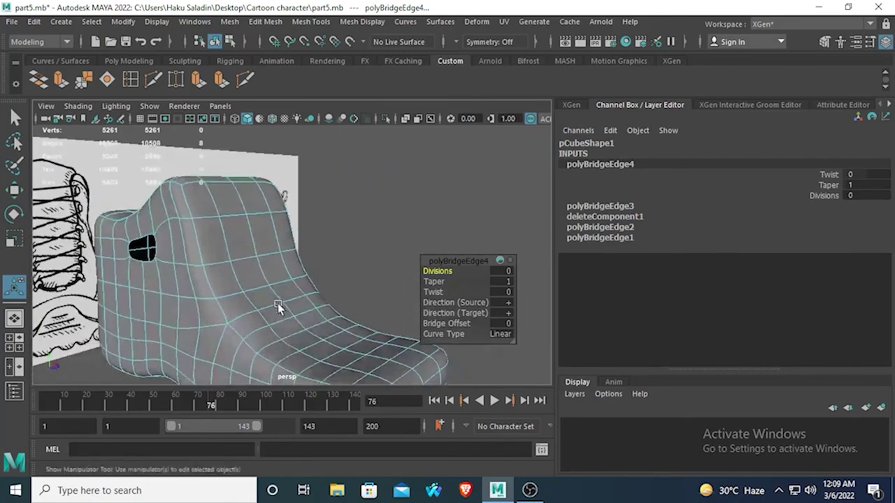
left_click_drag(377, 284, 437, 293, "alt")
right_click_drag(113, 262, 110, 57)
left_click(112, 259)
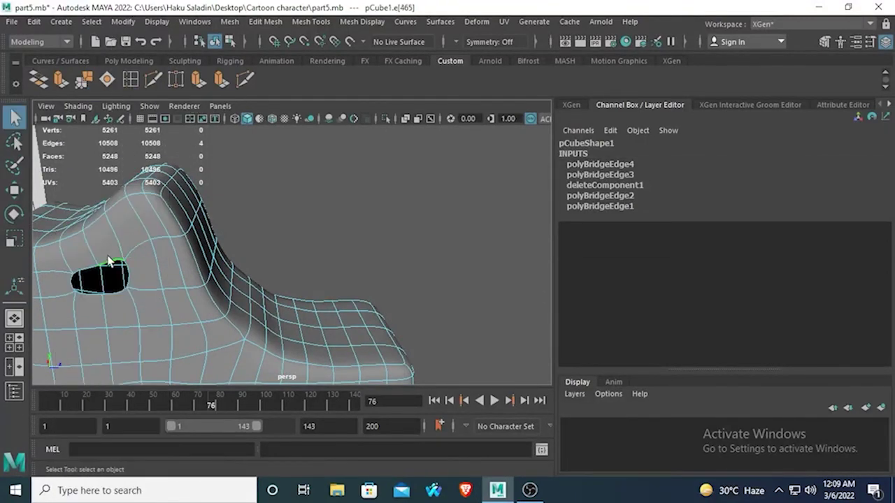
left_click(120, 298)
left_click(116, 262, "shift")
left_click(37, 80)
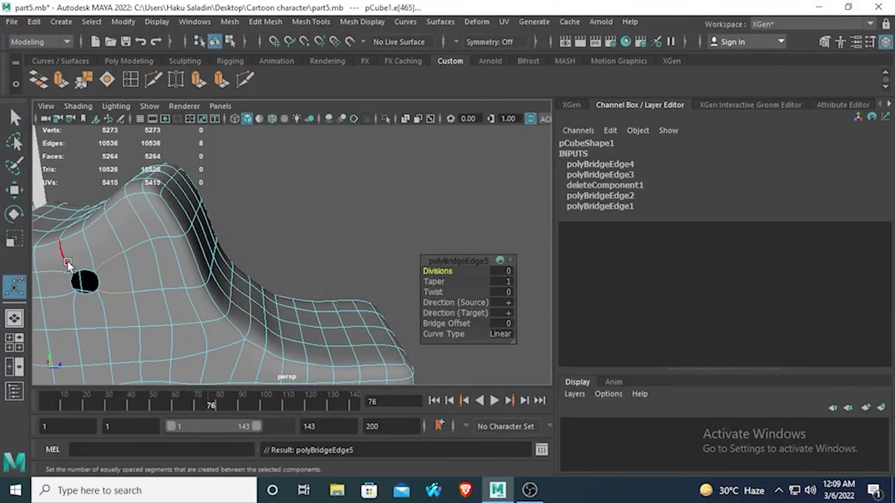
left_click(84, 272)
left_click(83, 293, "shift")
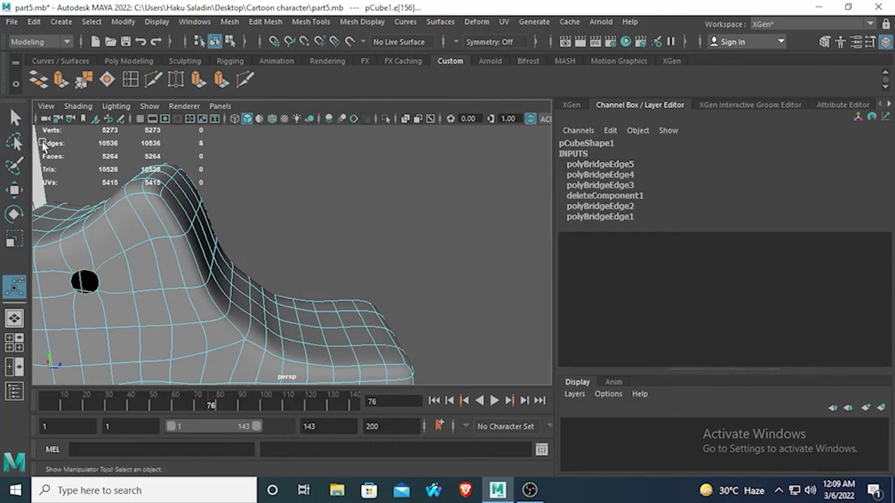
left_click(39, 79)
- Compare the closed boot's shape with the reference drawings in the perspective, side and front views
scroll(160, 225, "down", 4)
mouse_move(174, 230)
left_mouse_down("alt")
mouse_move(193, 291)
mouse_move(350, 267)
mouse_move(446, 292)
mouse_move(391, 214)
mouse_move(405, 212)
mouse_move(490, 313)
left_mouse_up("alt")
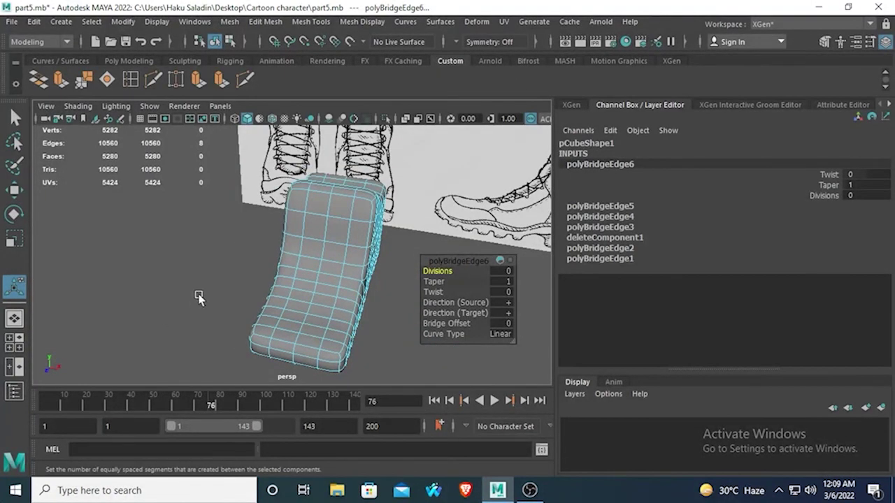
key("space")
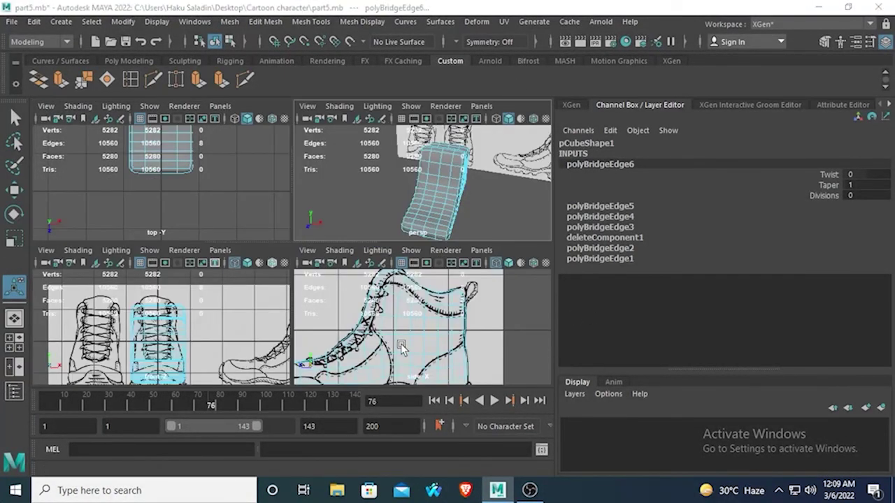
key("space")
scroll(342, 283, "down", 3)
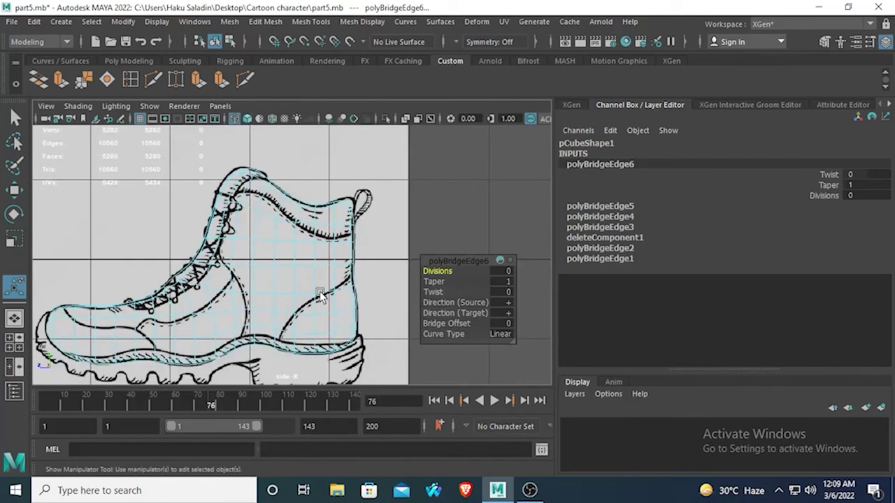
middle_click_drag(208, 314, 371, 276, "alt")
key("space")
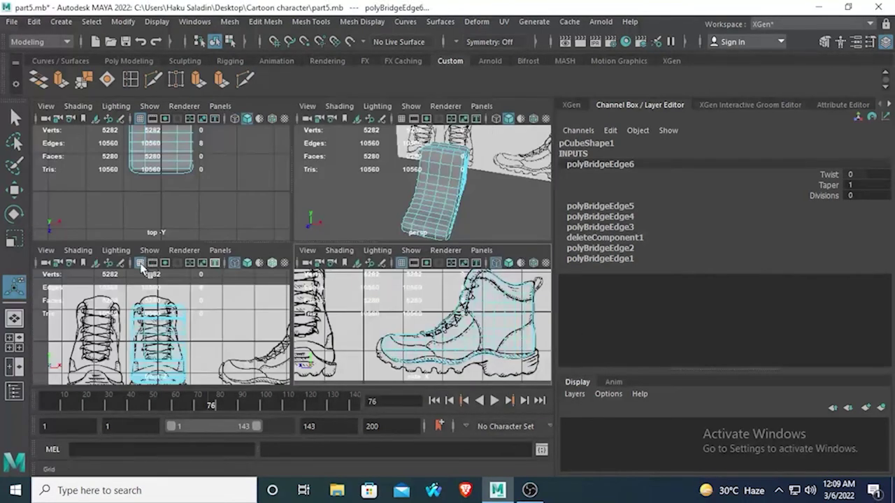
key("space")
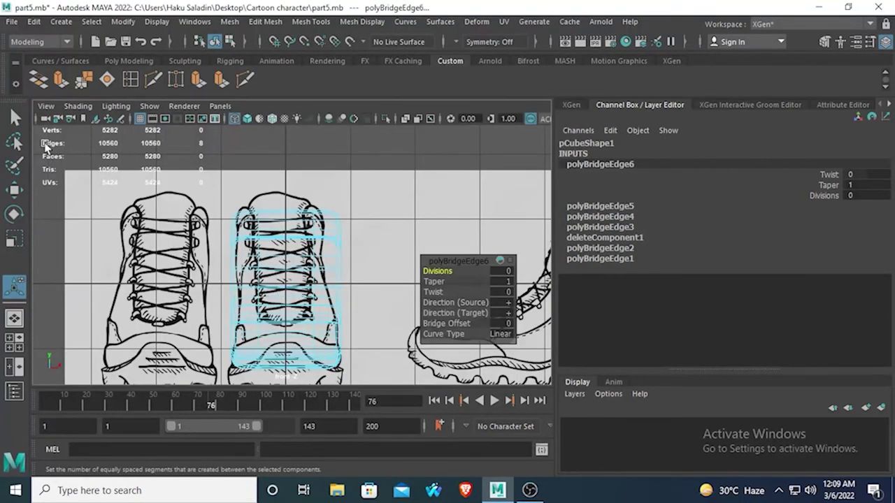
left_click(12, 117)
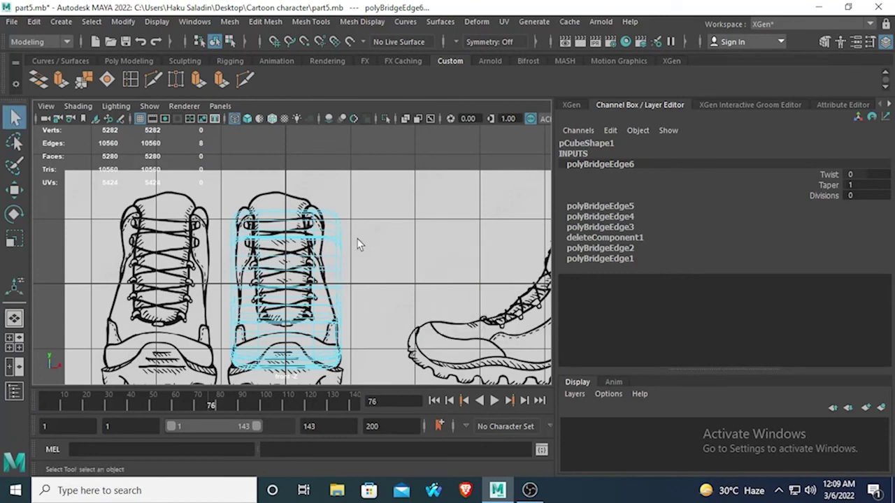